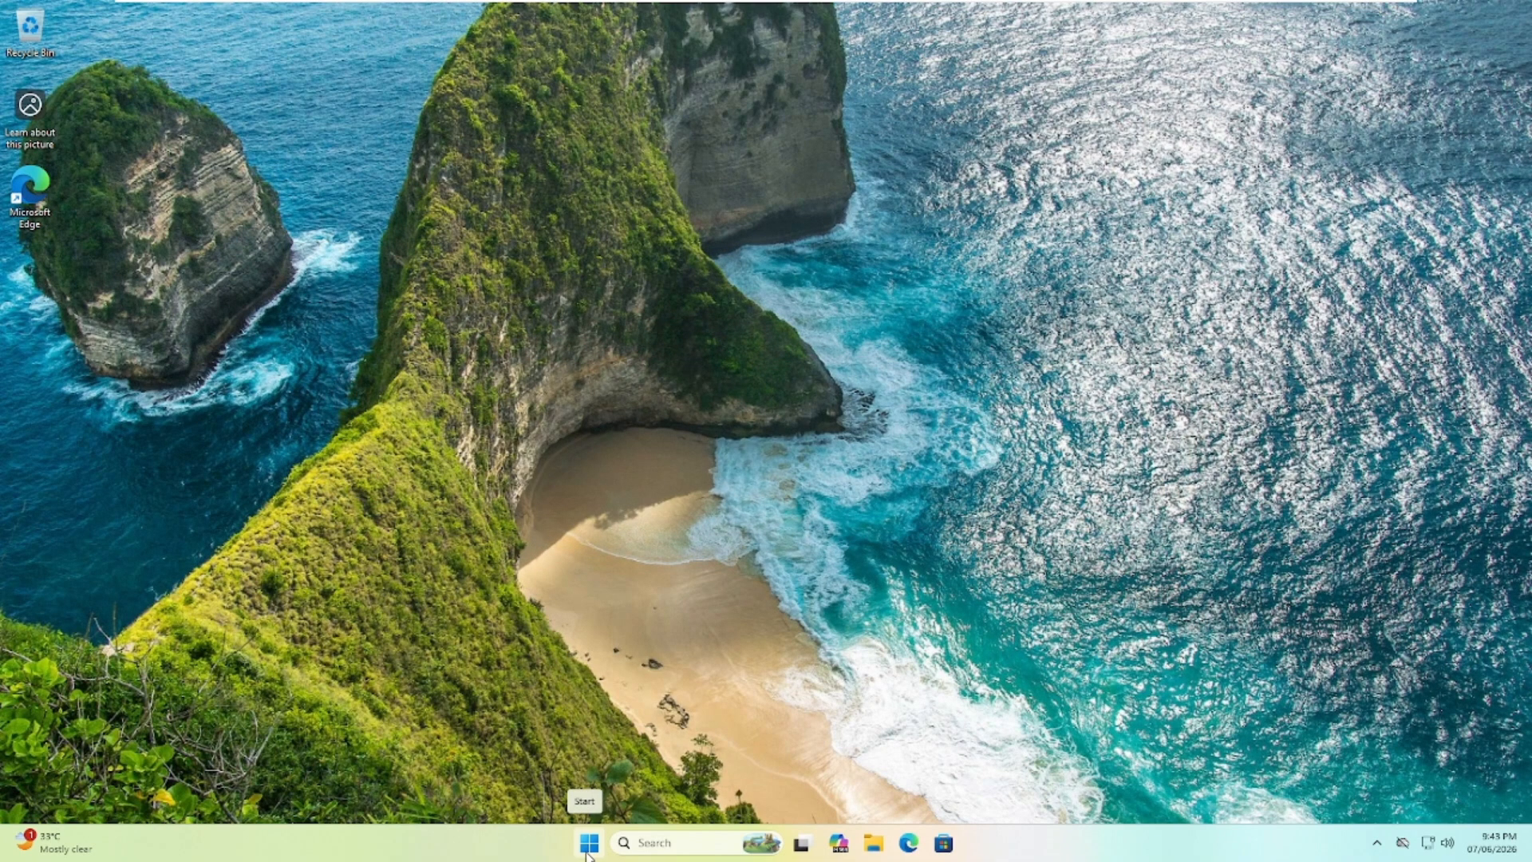
- Restart the computer
left_click(588, 844)
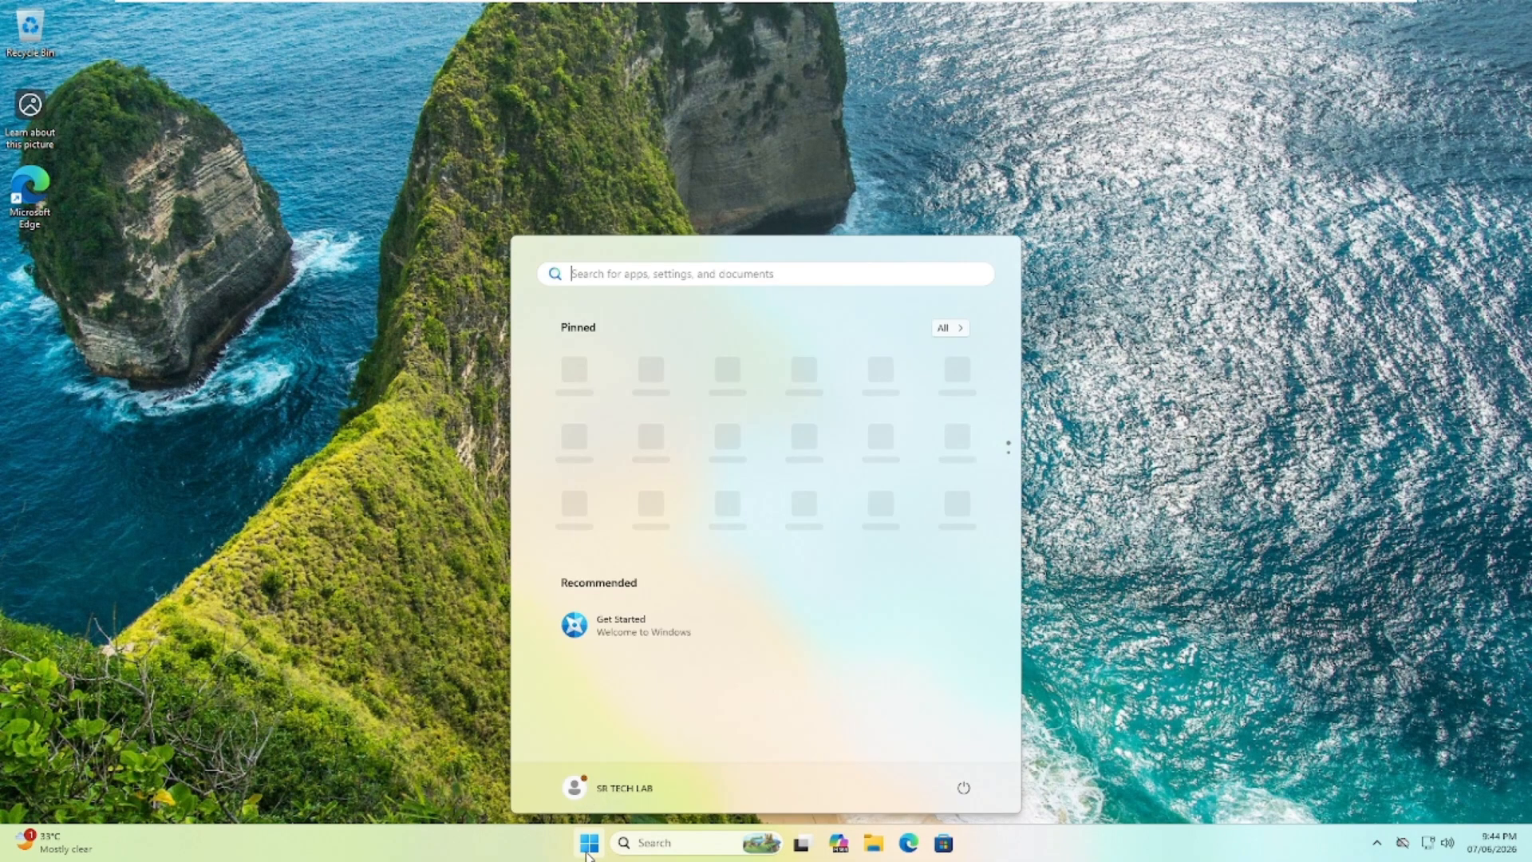
left_click(964, 789)
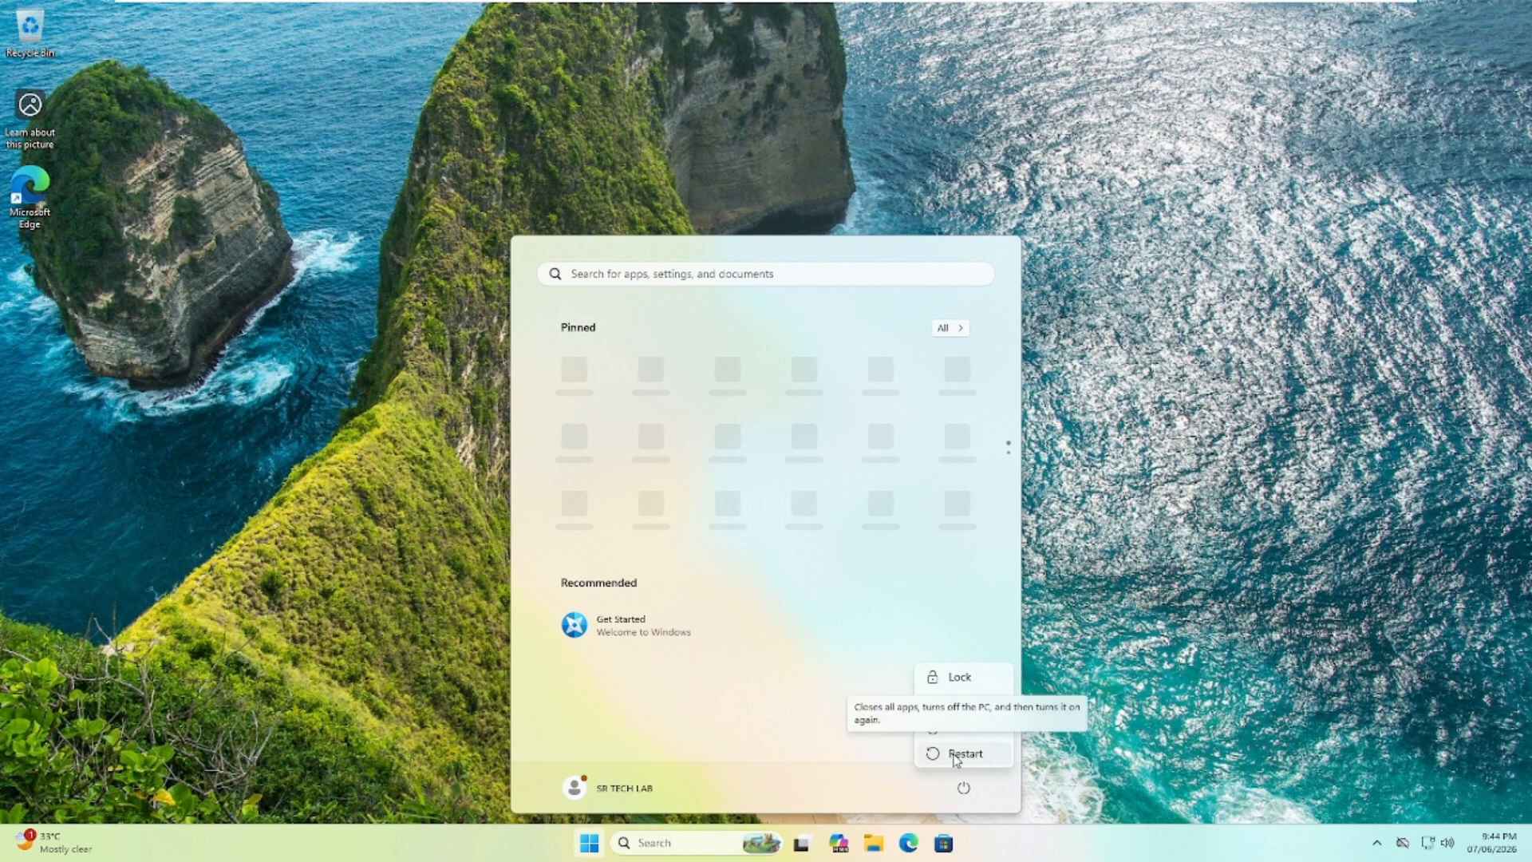
left_click(964, 755)
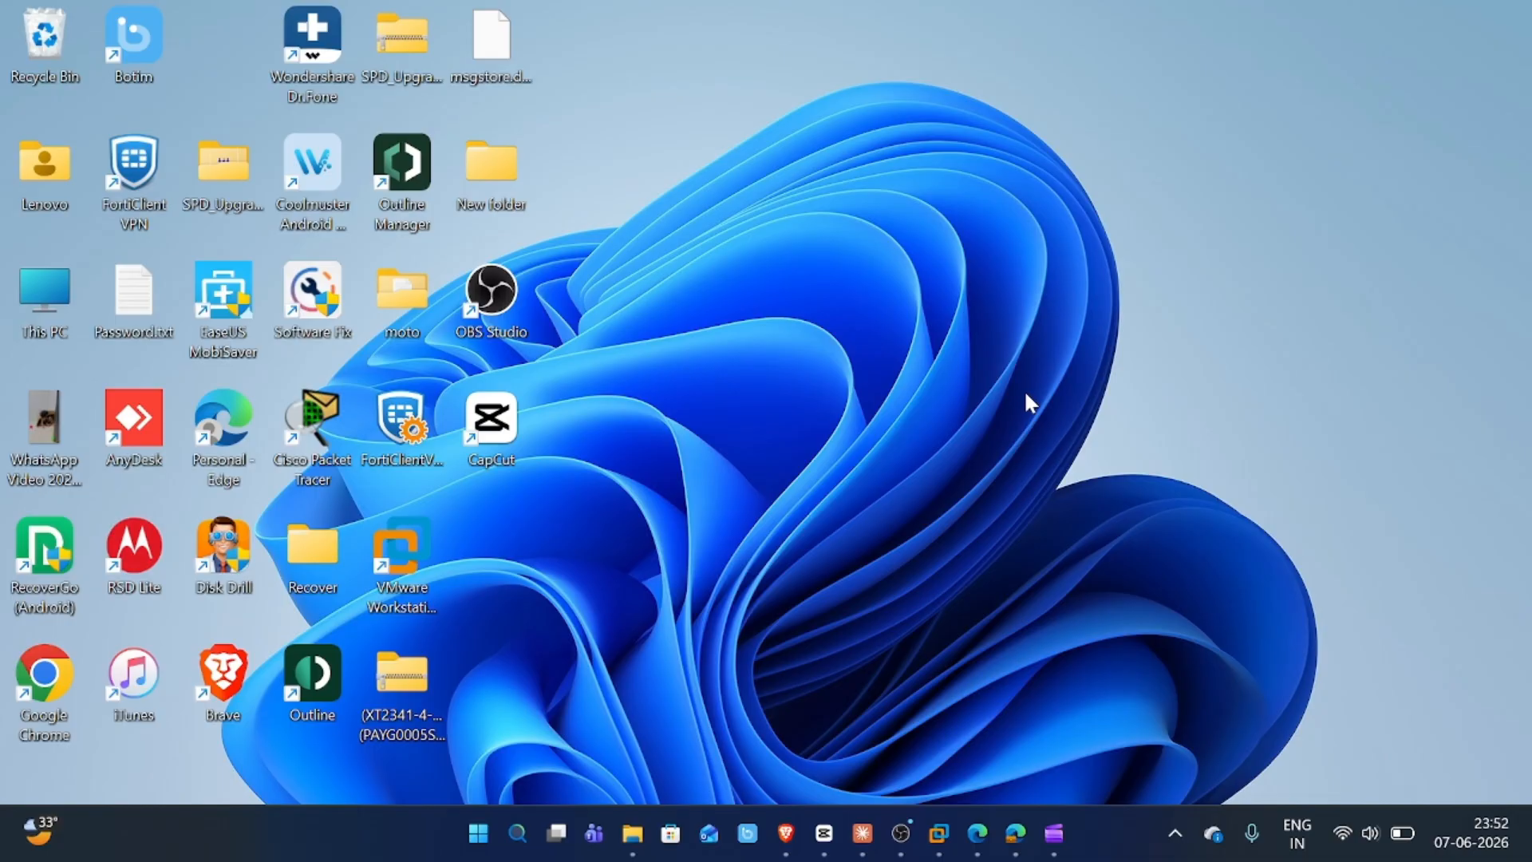
- Disable DuckDuckGo Startup Boost and iTunesHelper.exe as startup apps in Task Manager
key("ctrl+shift+Escape")
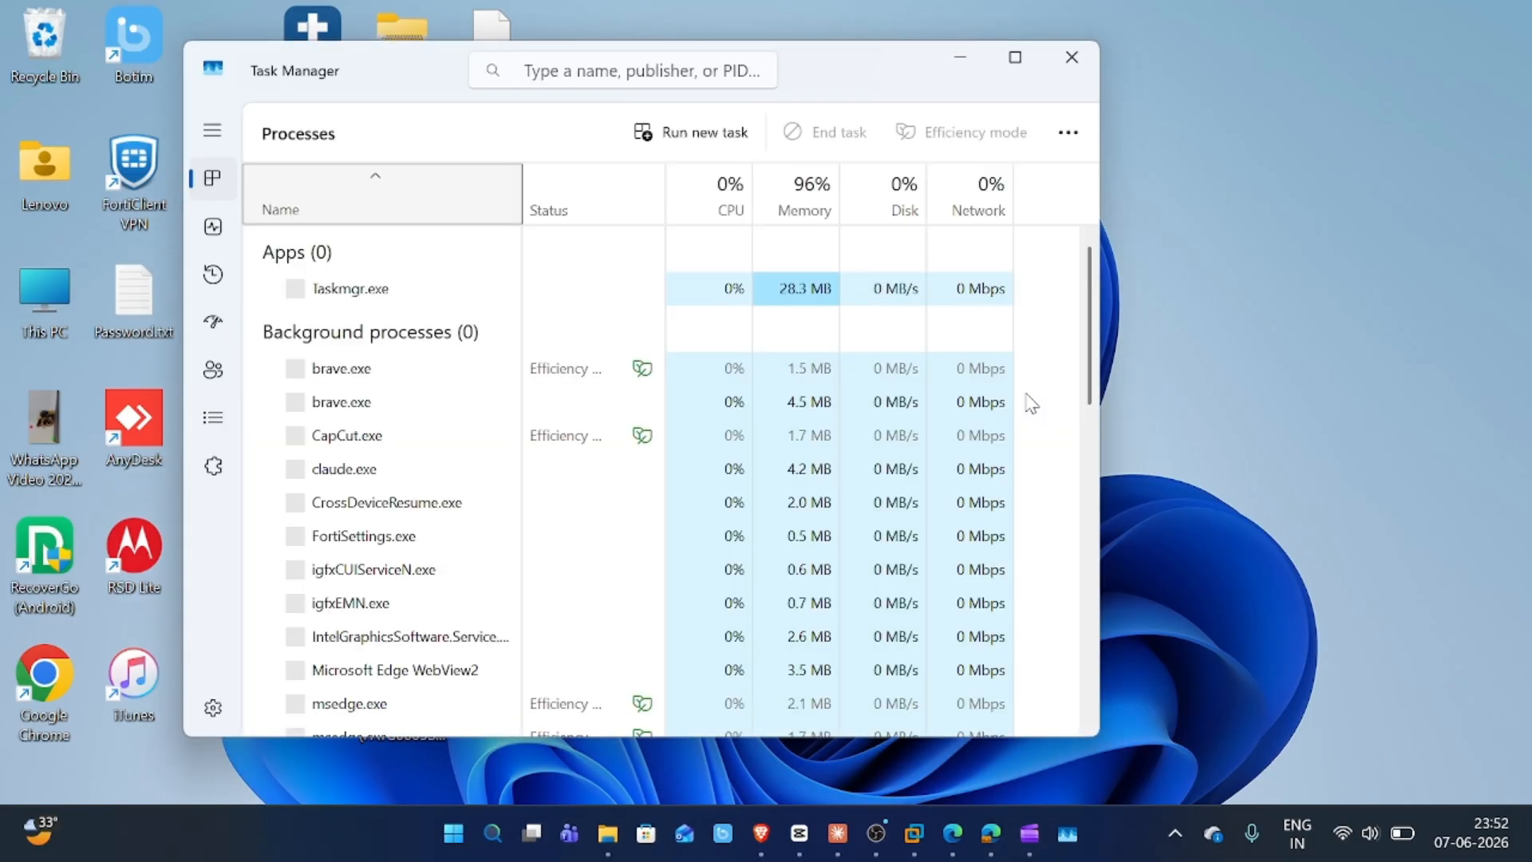
left_click(212, 324)
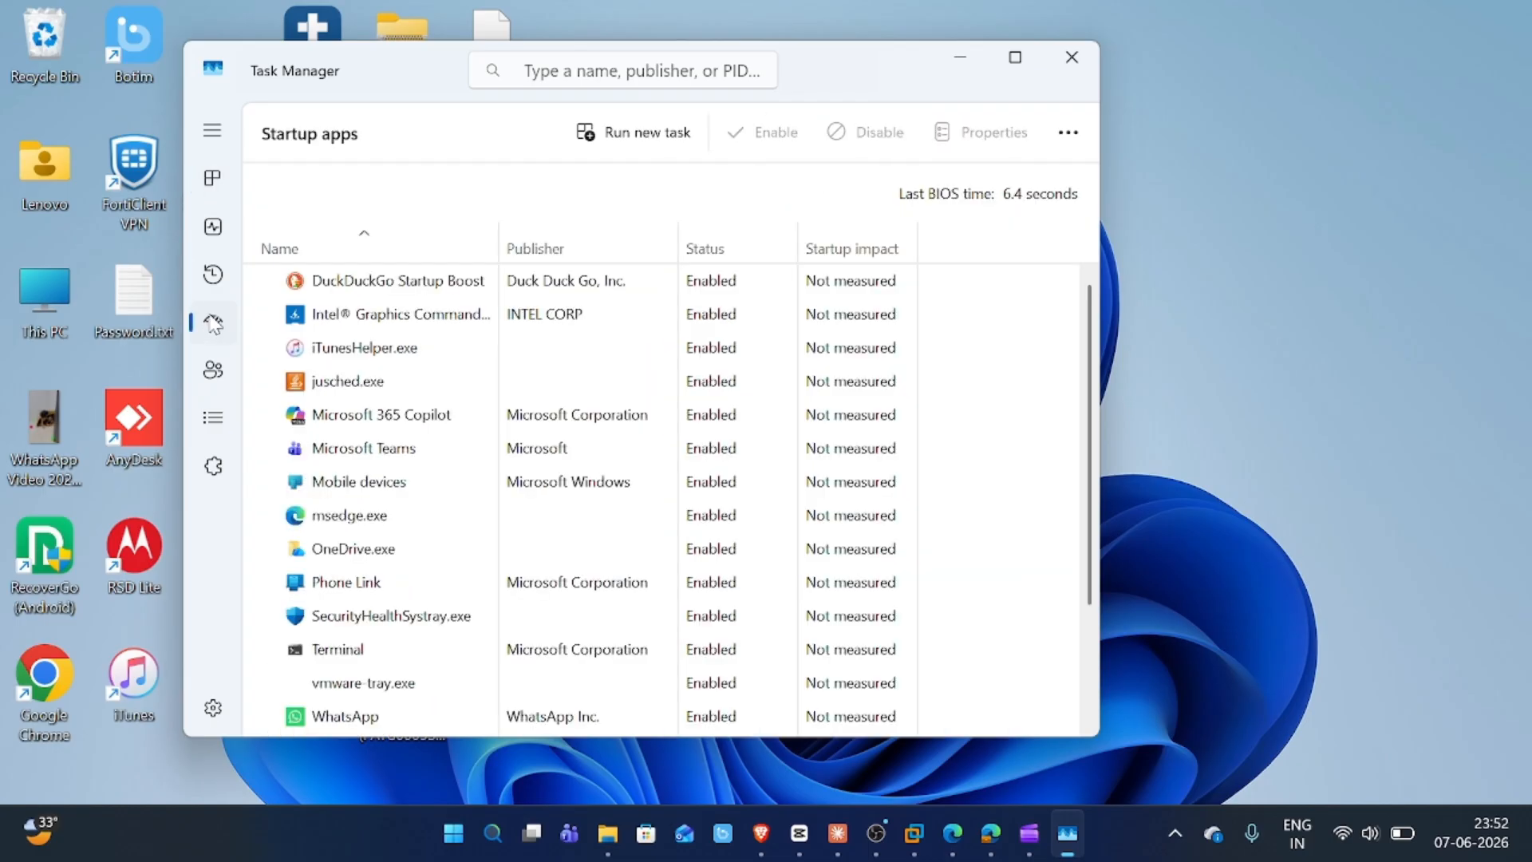
right_click(399, 296)
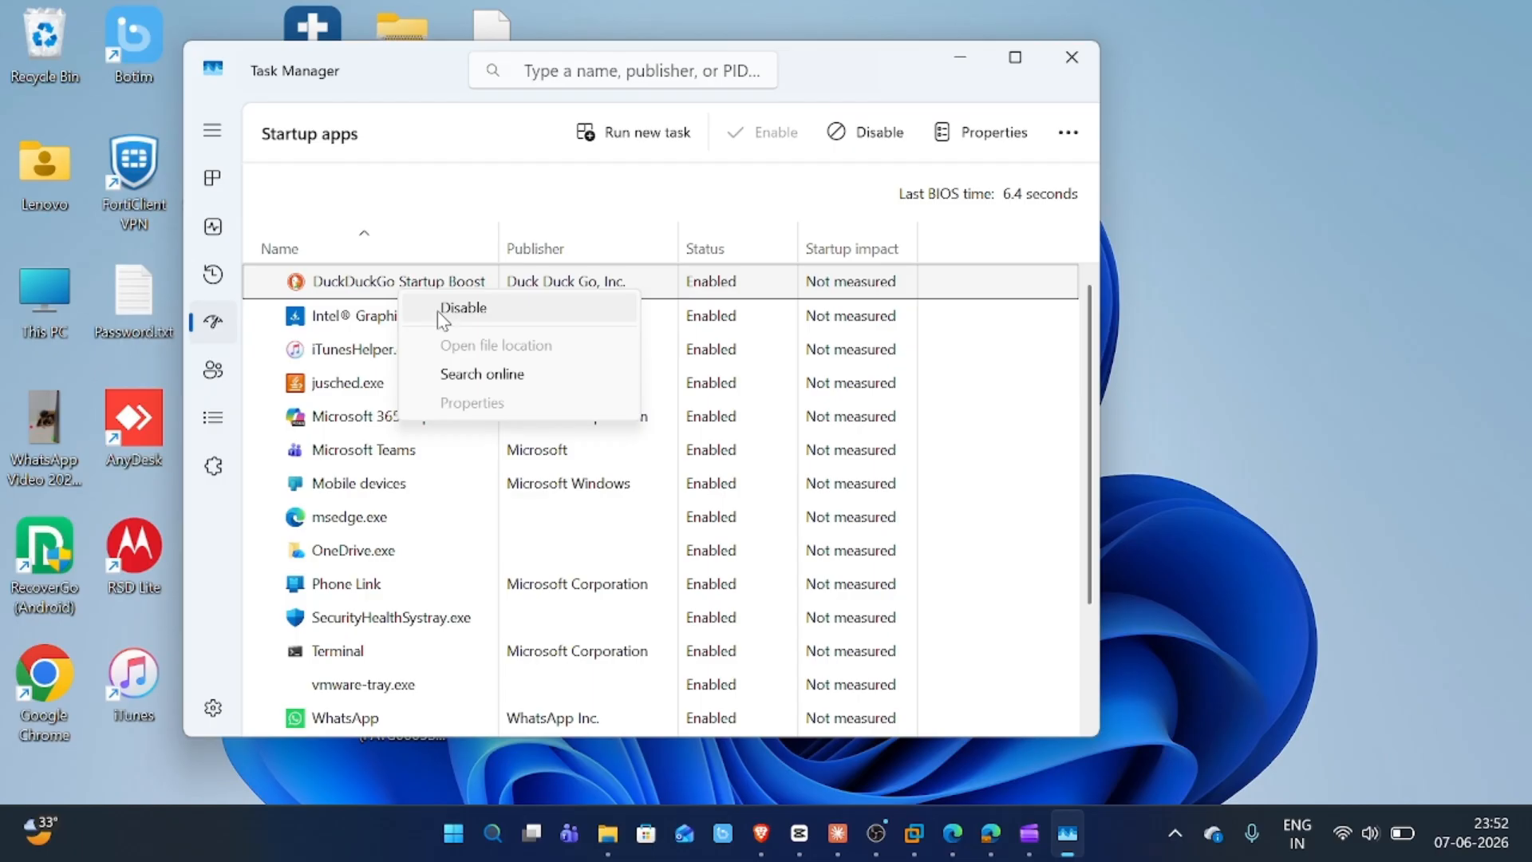
left_click(437, 310)
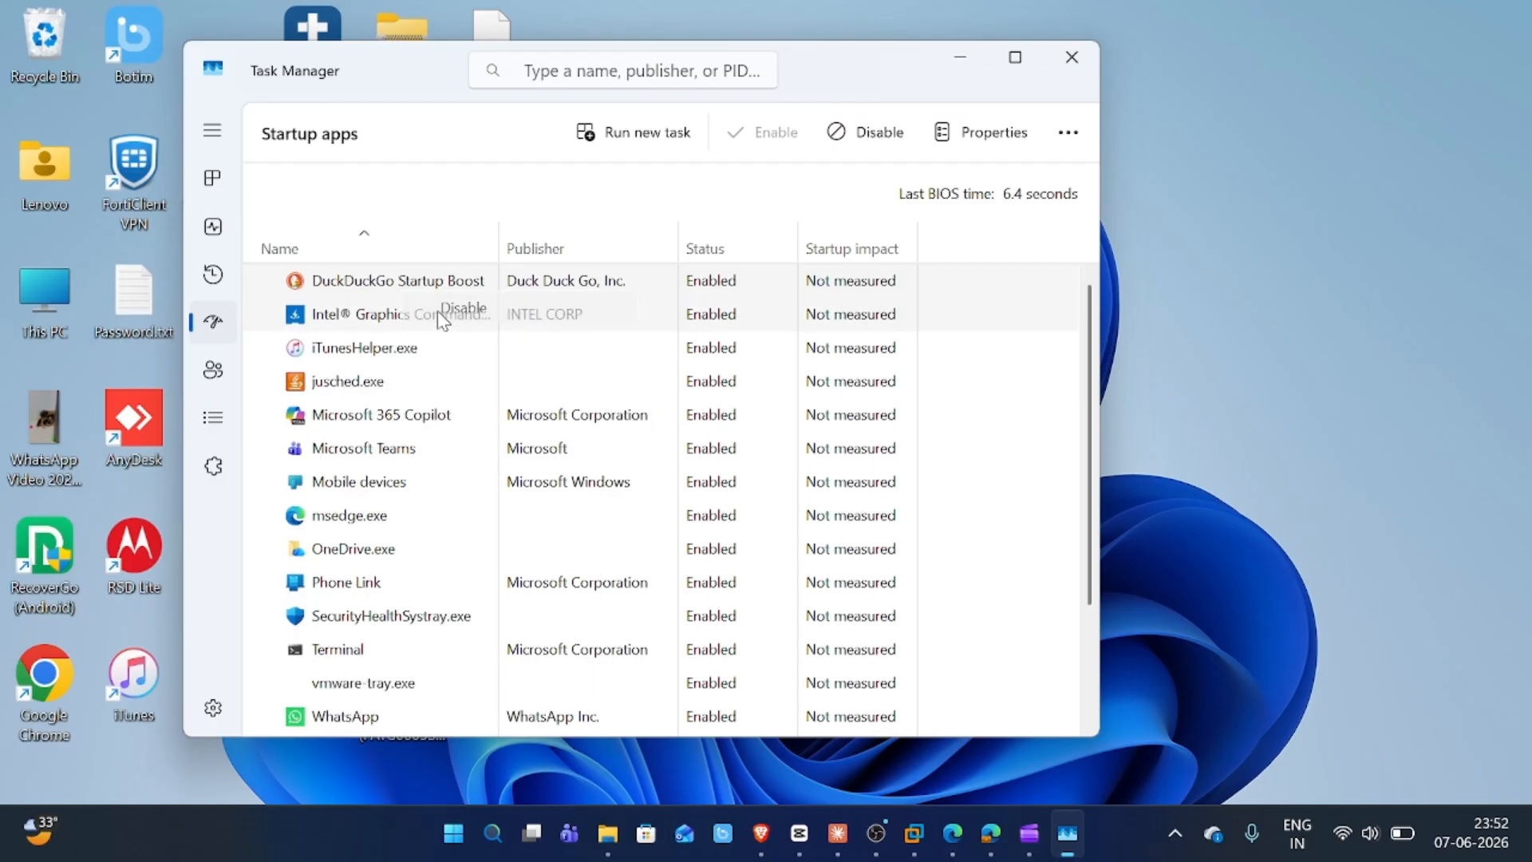
right_click(363, 357)
left_click(412, 373)
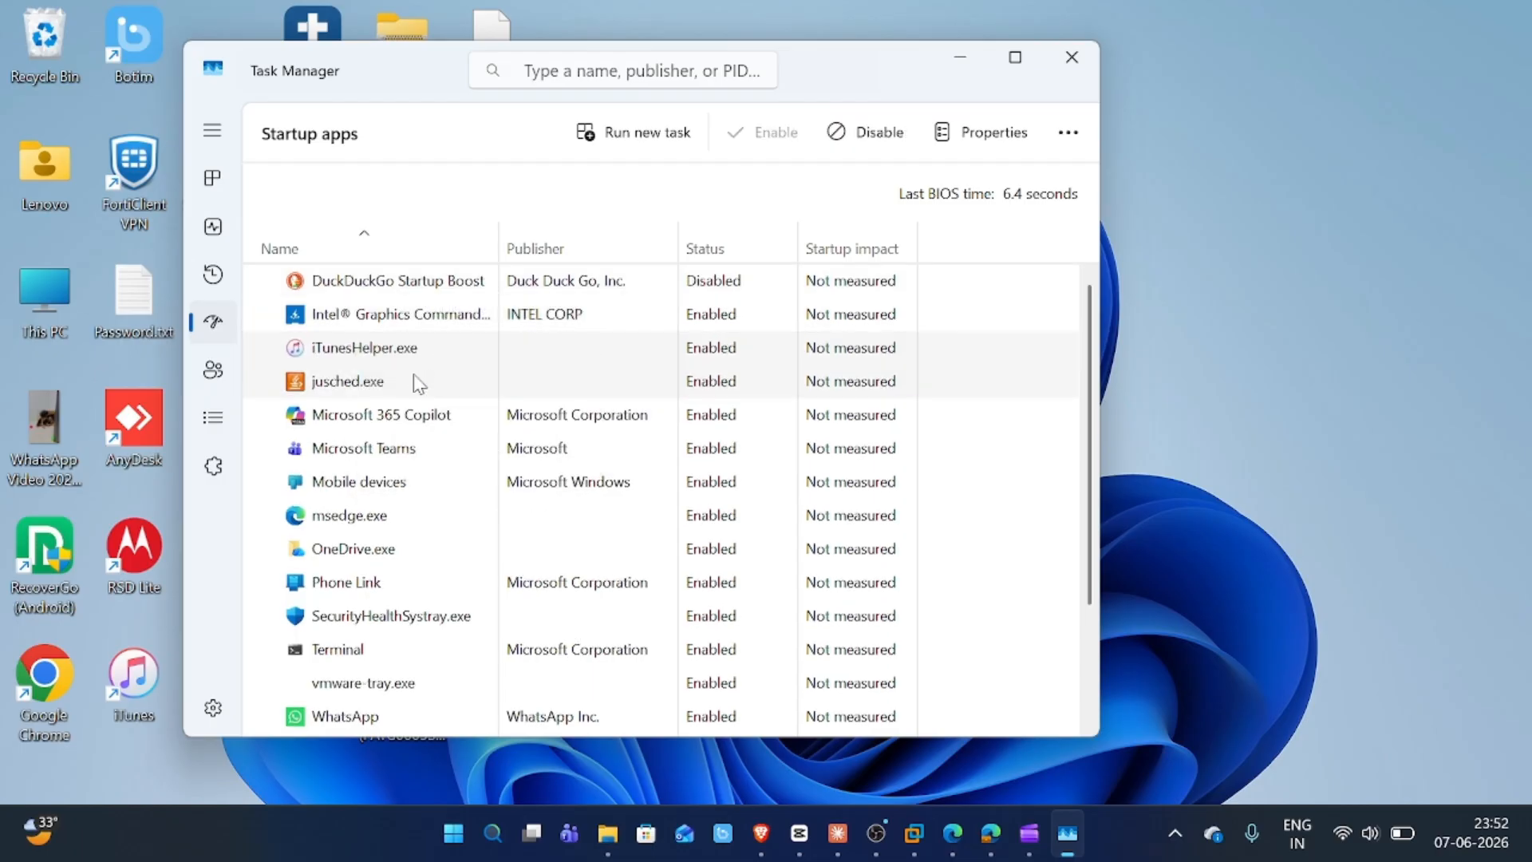
- Disable Microsoft Teams as a startup app, look through the remaining startup entries and close Task Manager
right_click(332, 455)
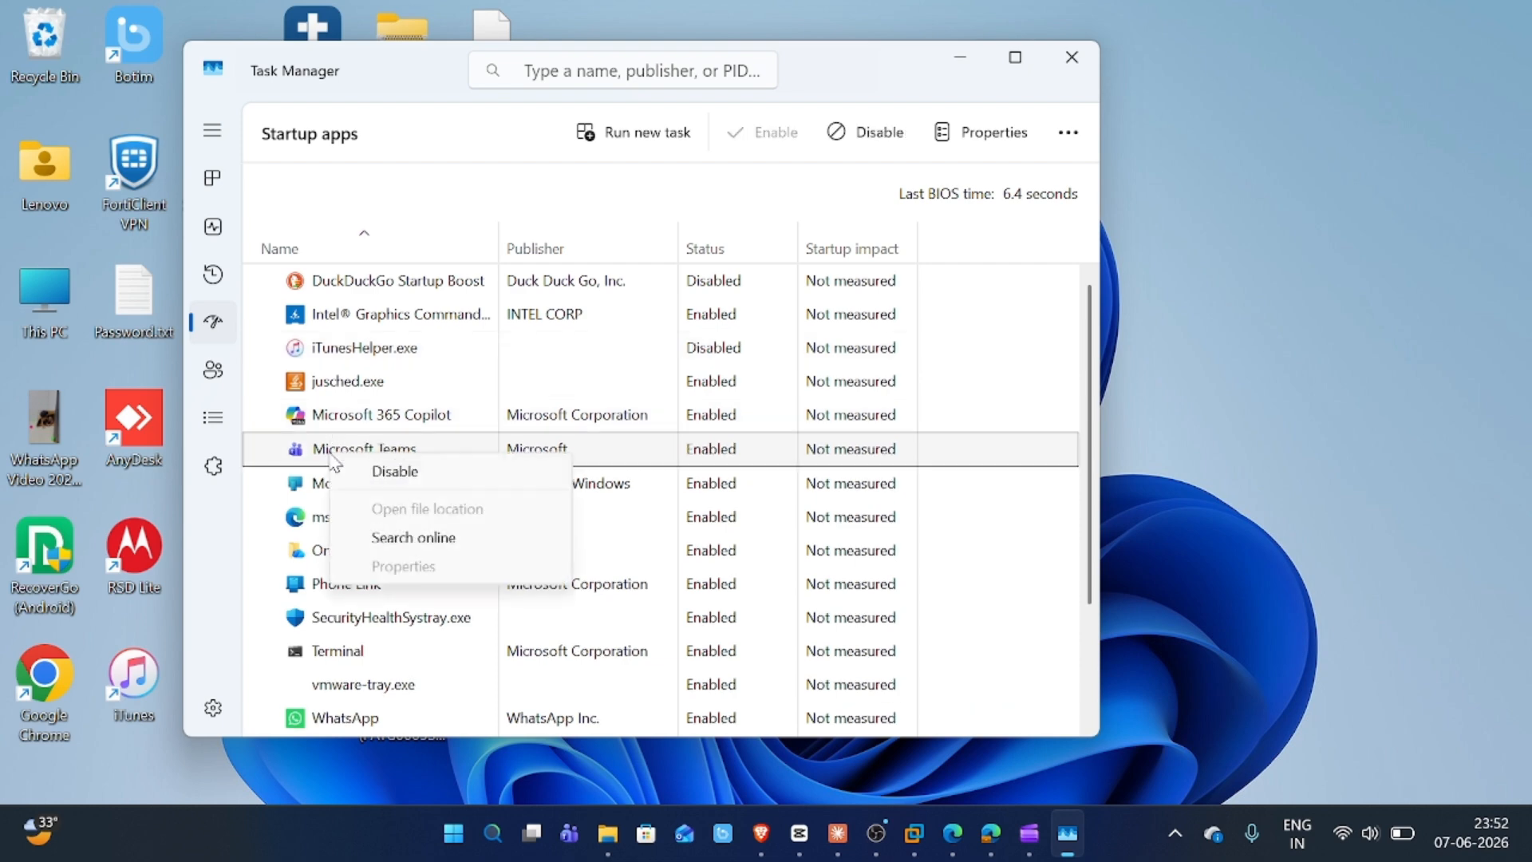
left_click(373, 472)
scroll(375, 479, "down", 1)
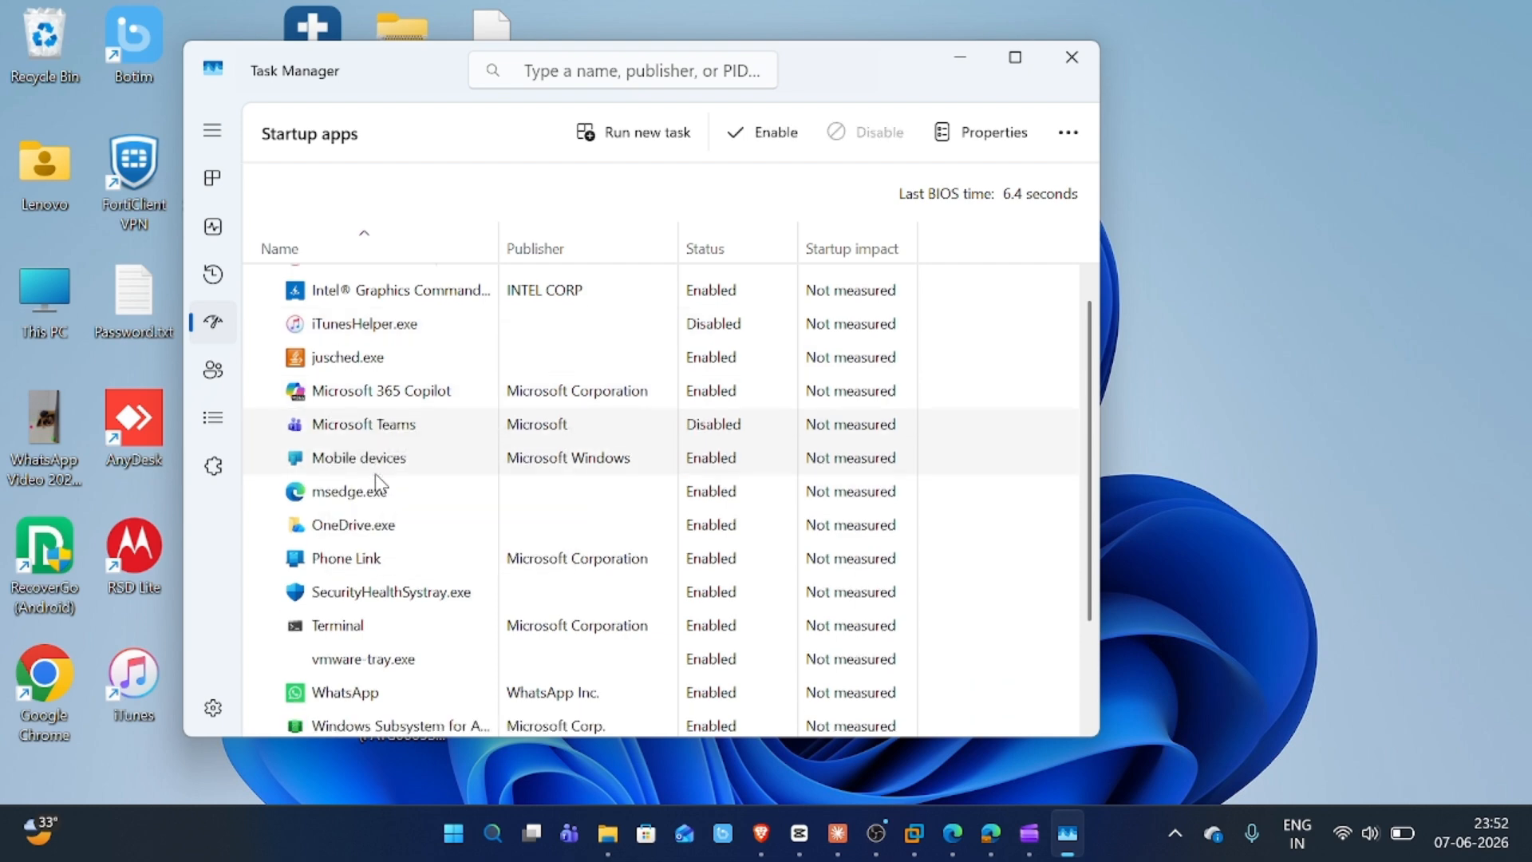
scroll(375, 473, "down", 1)
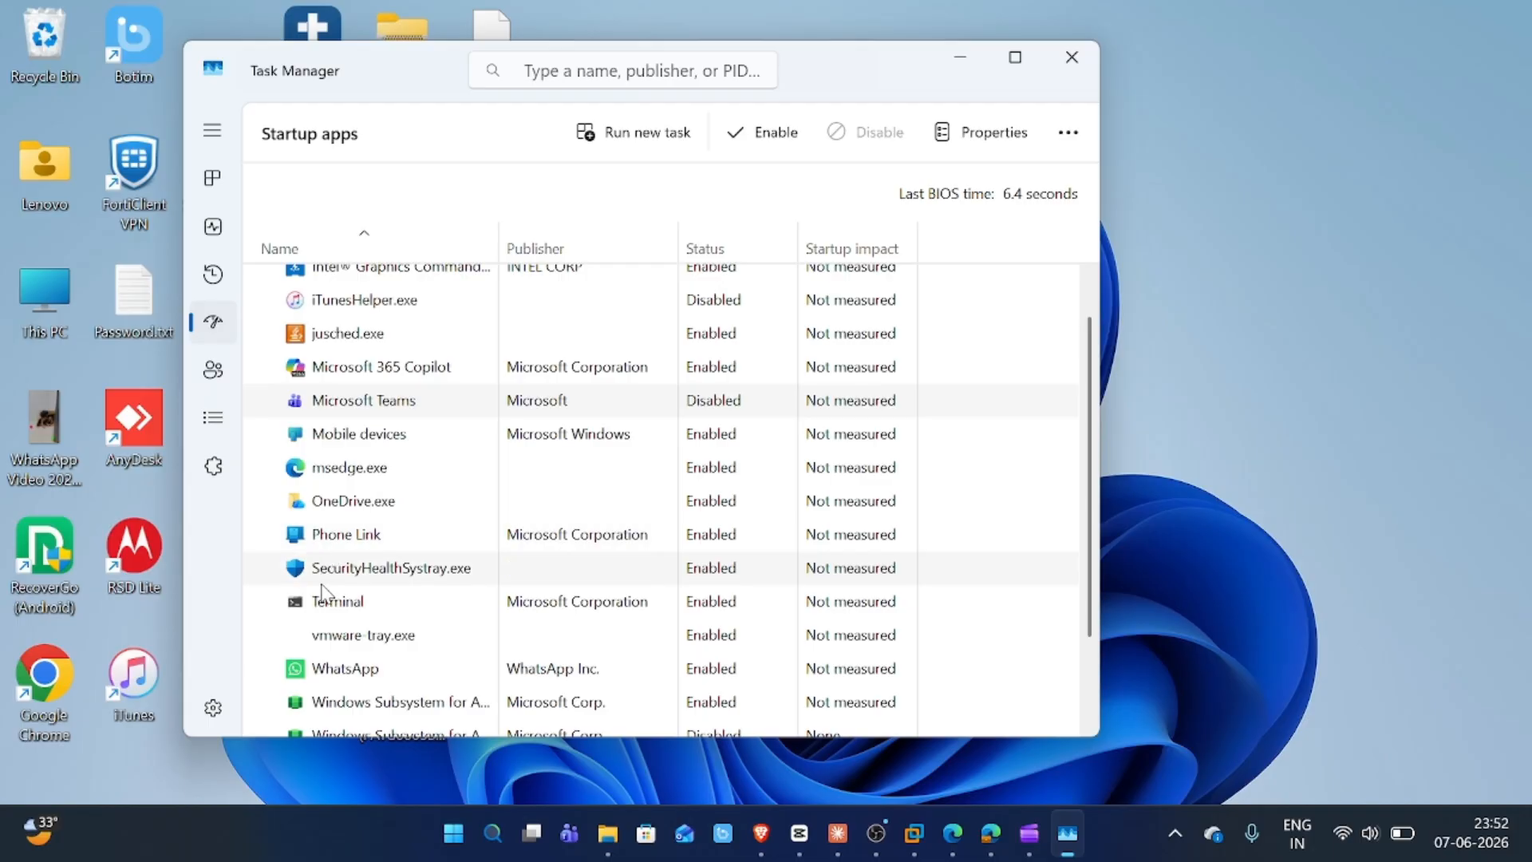
scroll(323, 592, "down", 3)
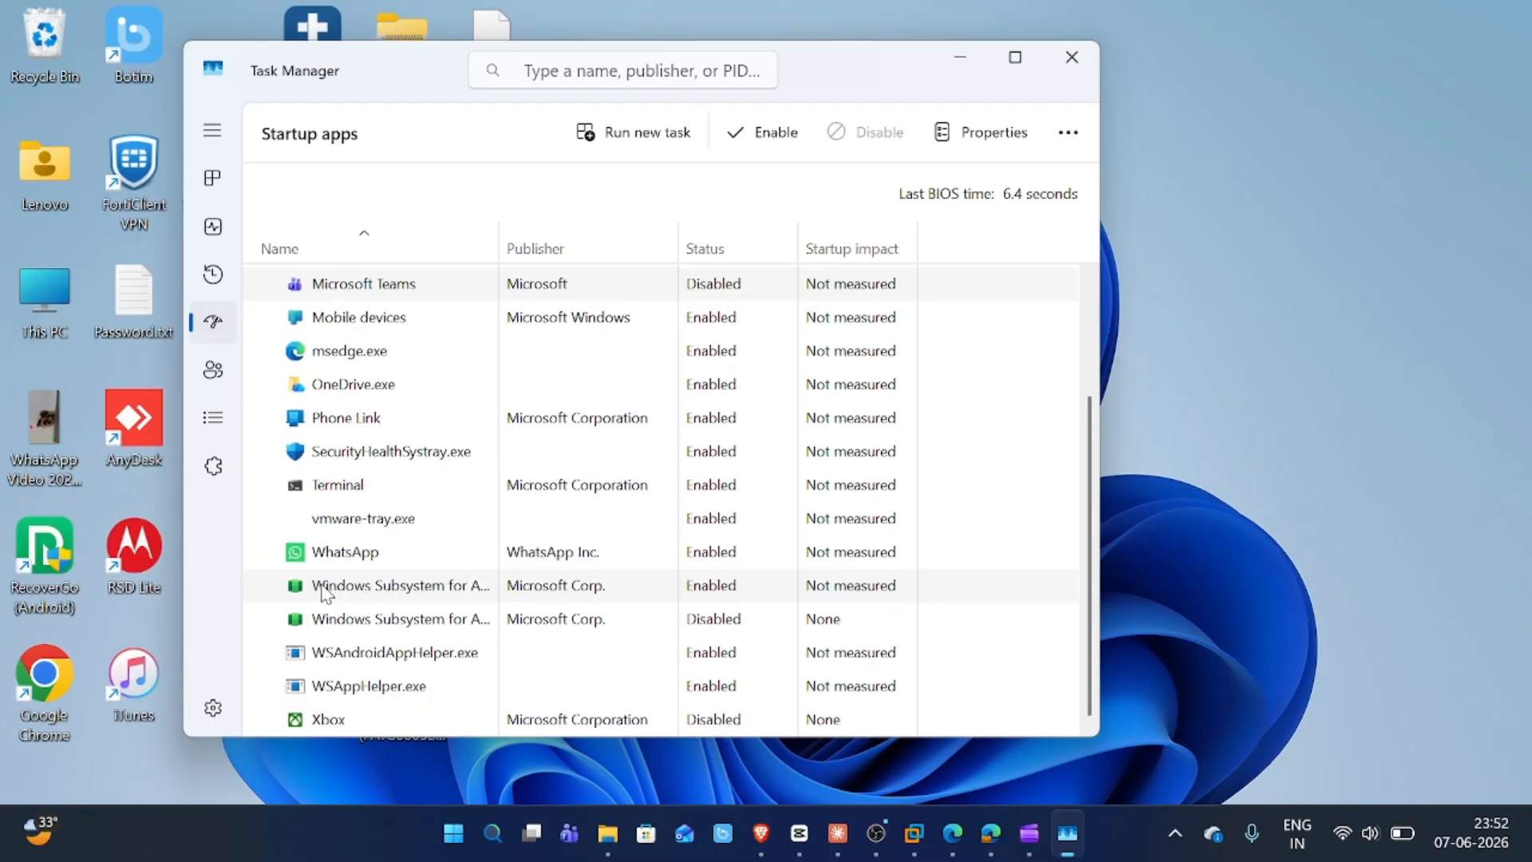
scroll(323, 592, "up", 4)
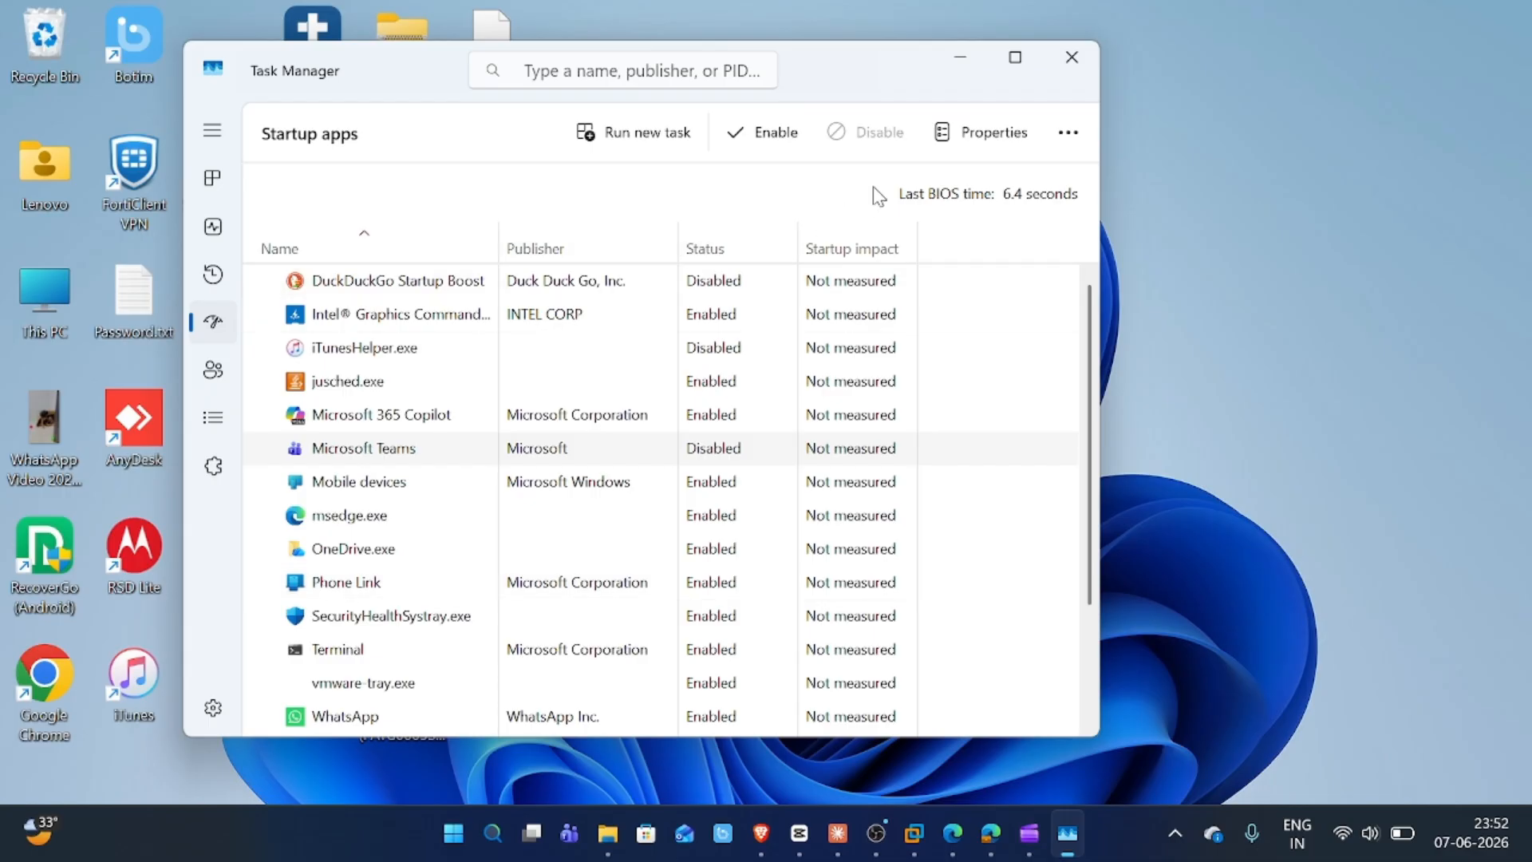
left_click(1072, 60)
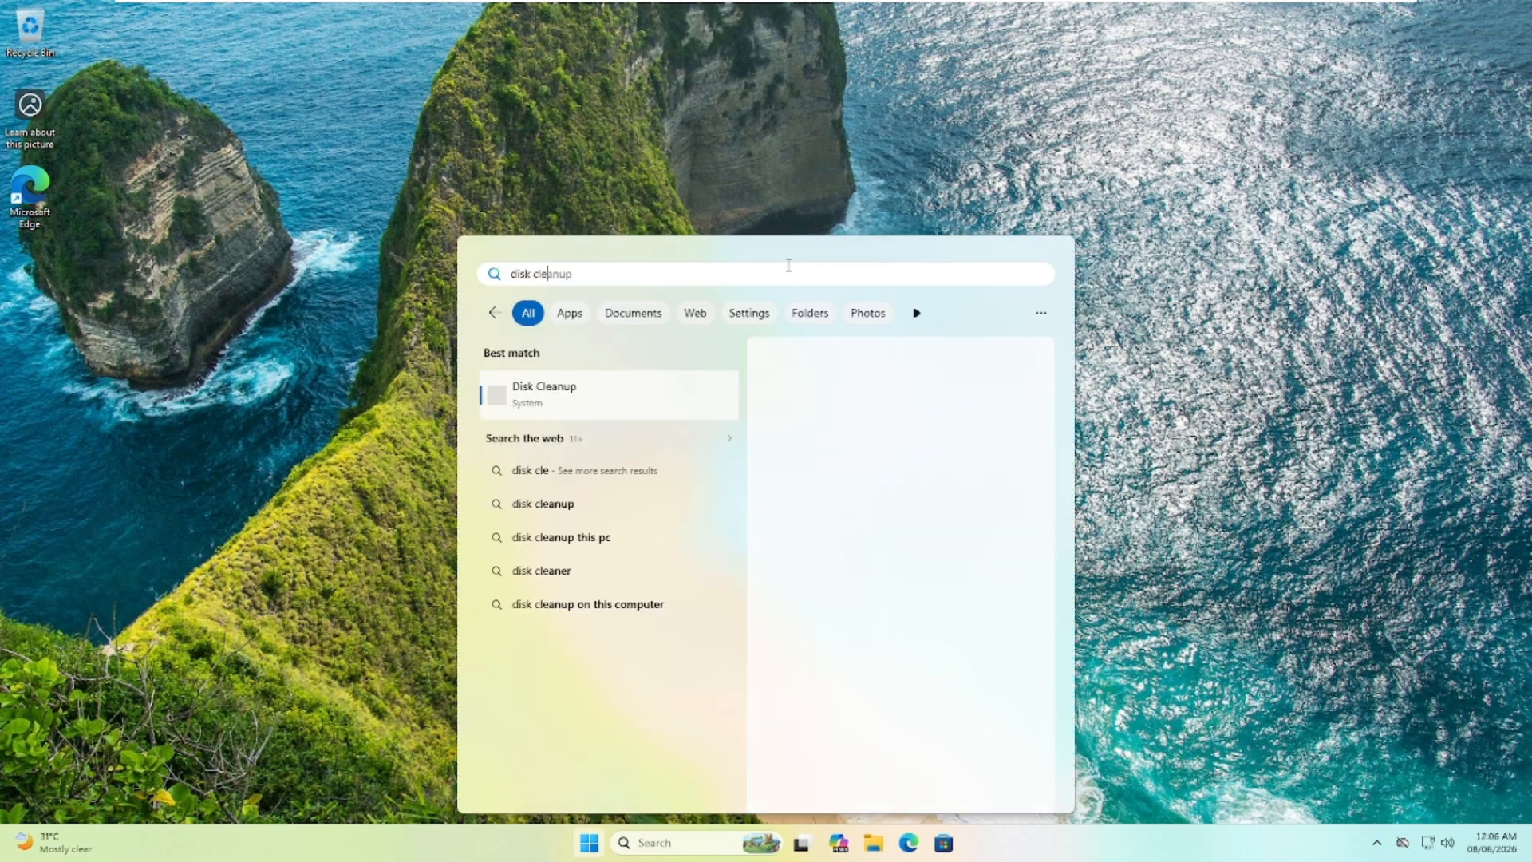
- Run Disk Cleanup on drive C:, adding Microsoft Defender Antivirus, Windows error reports, DirectX Shader Cache and Temporary files to the files permanently deleted
left_click(539, 399)
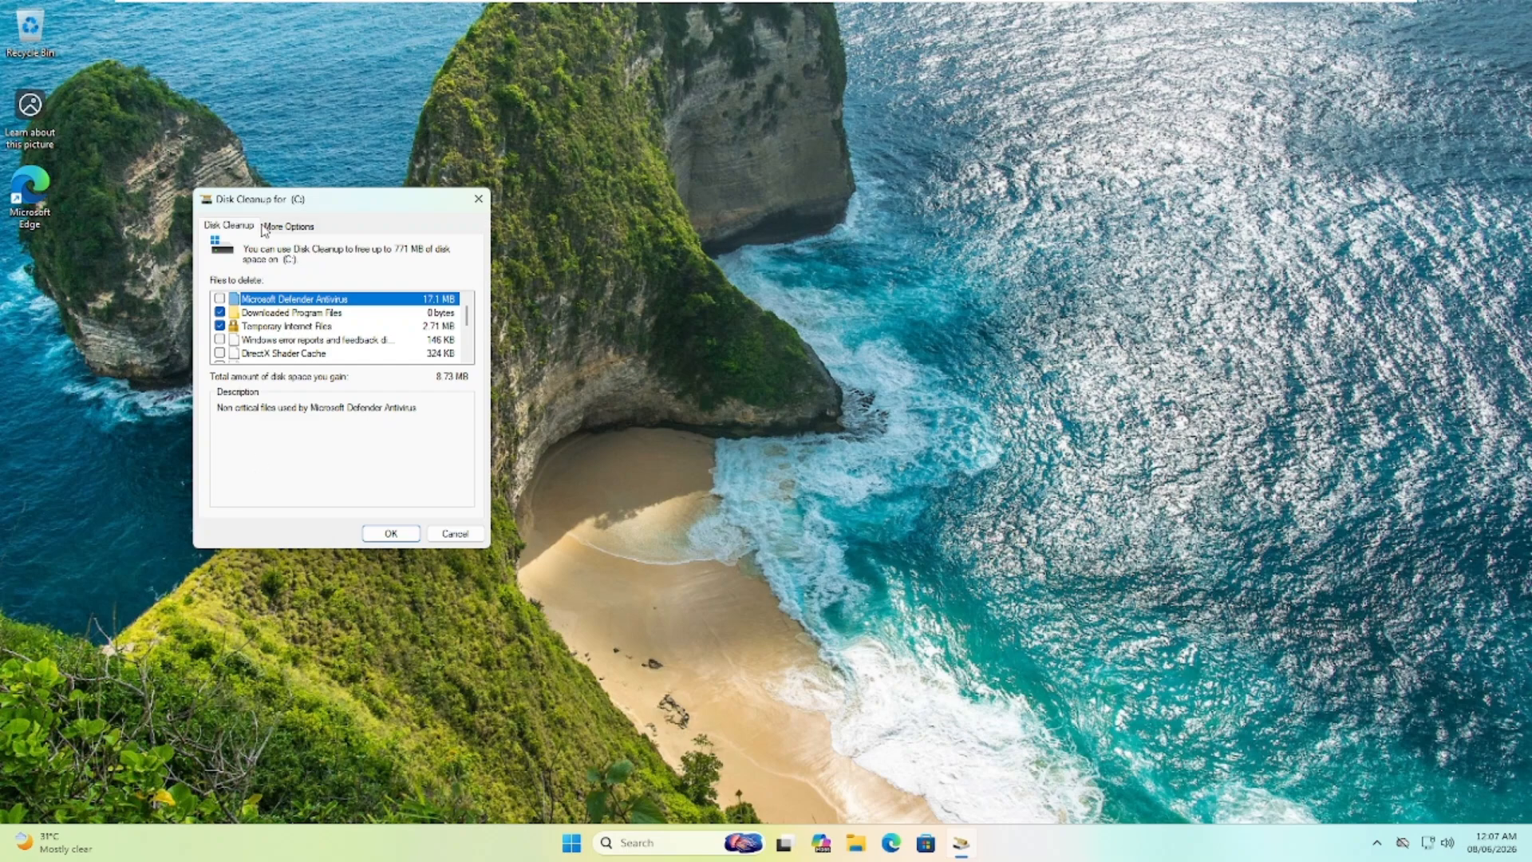
left_click(220, 300)
left_click(219, 339)
left_click(220, 354)
scroll(220, 357, "down", 2)
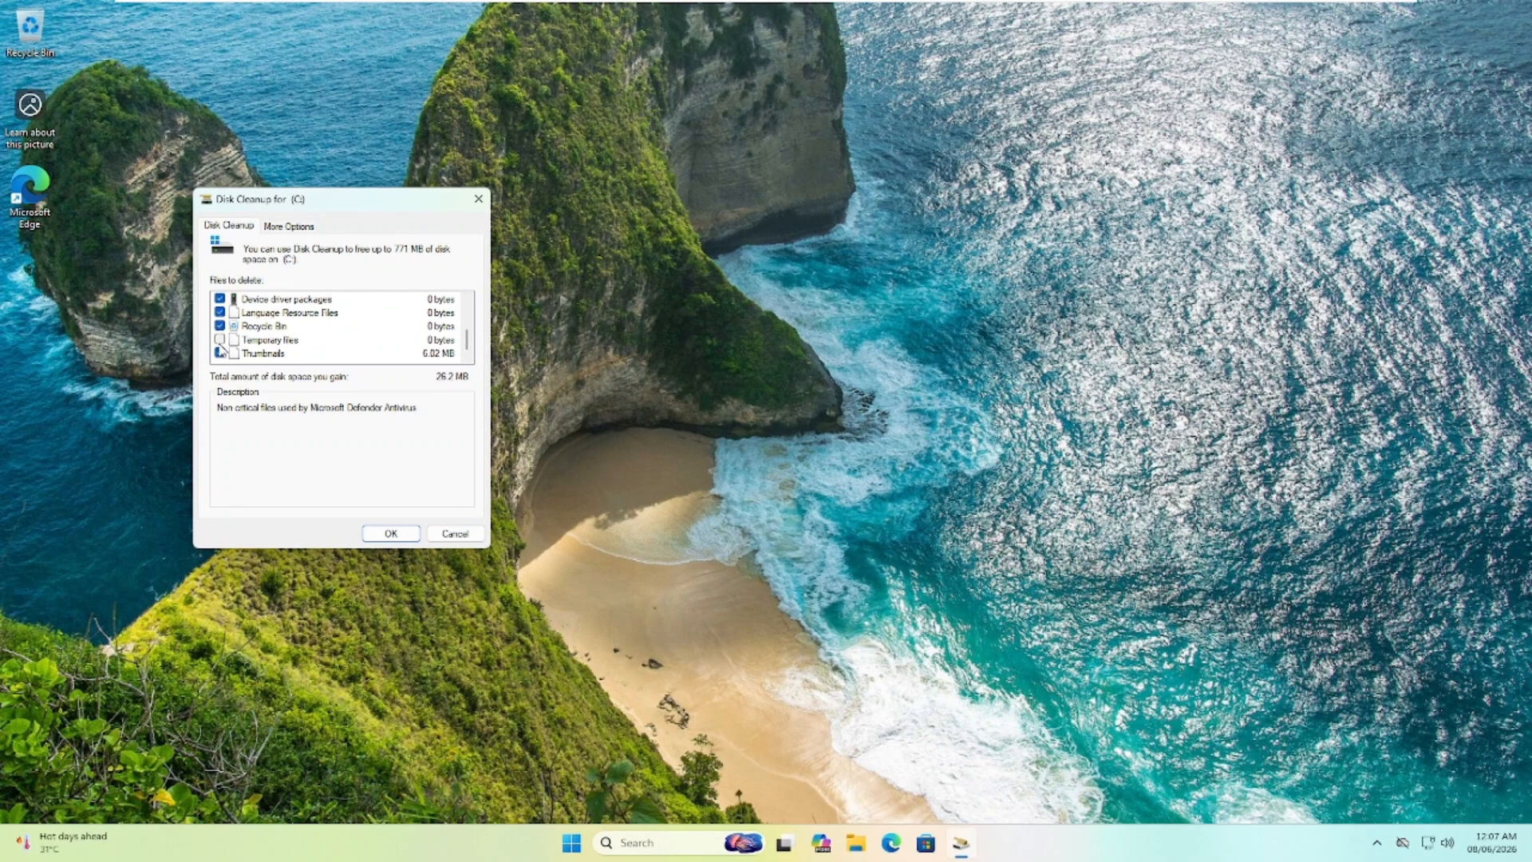
left_click(221, 339)
left_click(388, 533)
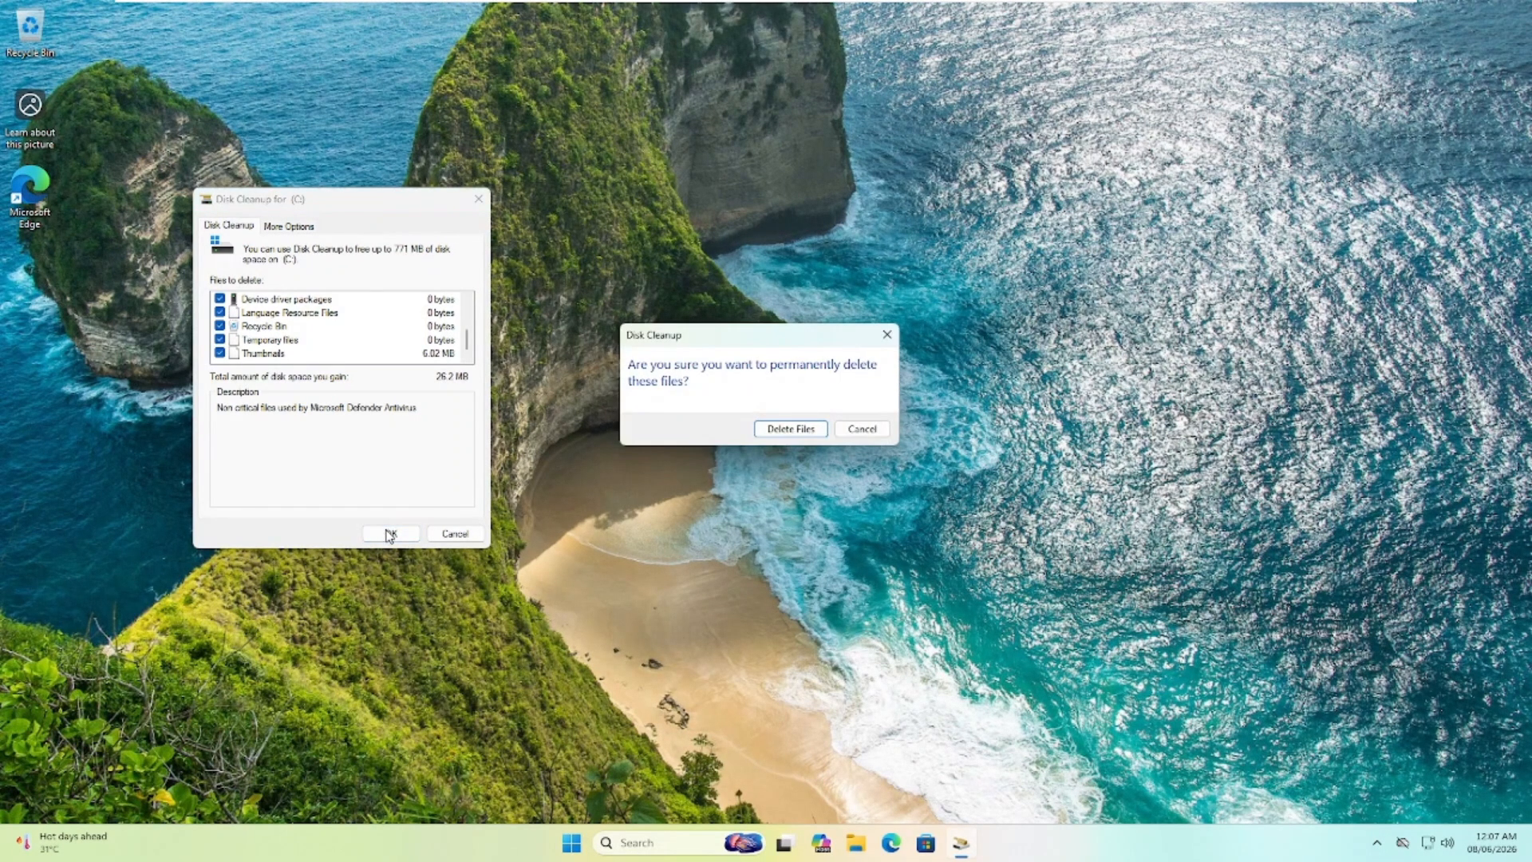
left_click(790, 428)
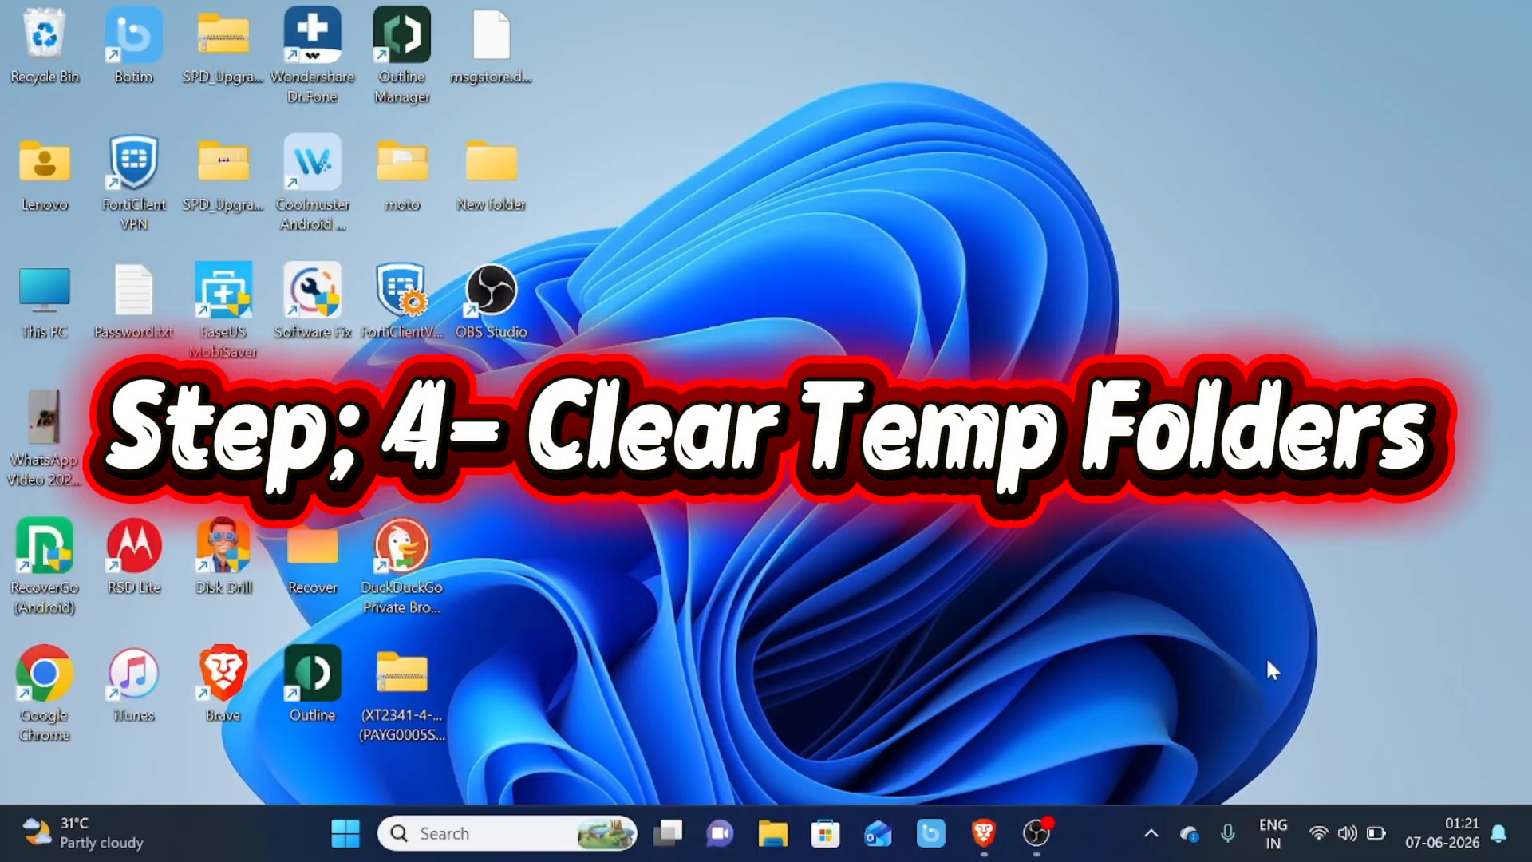
- Open the user's temporary folder with the Run command %temp% and permanently delete all its contents
key("super+r")
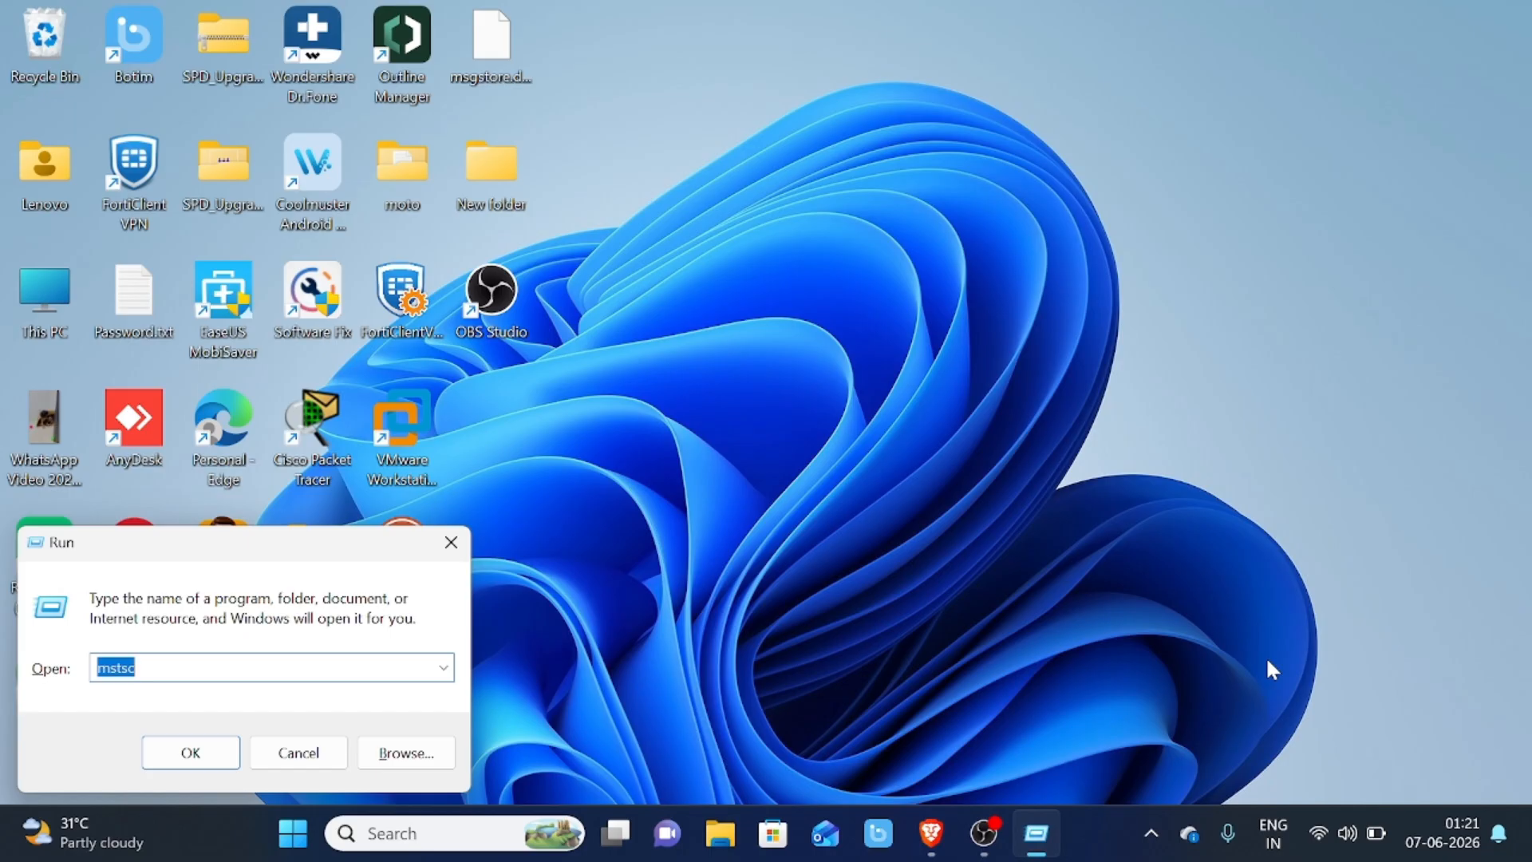
type("%temp%")
left_click(223, 767)
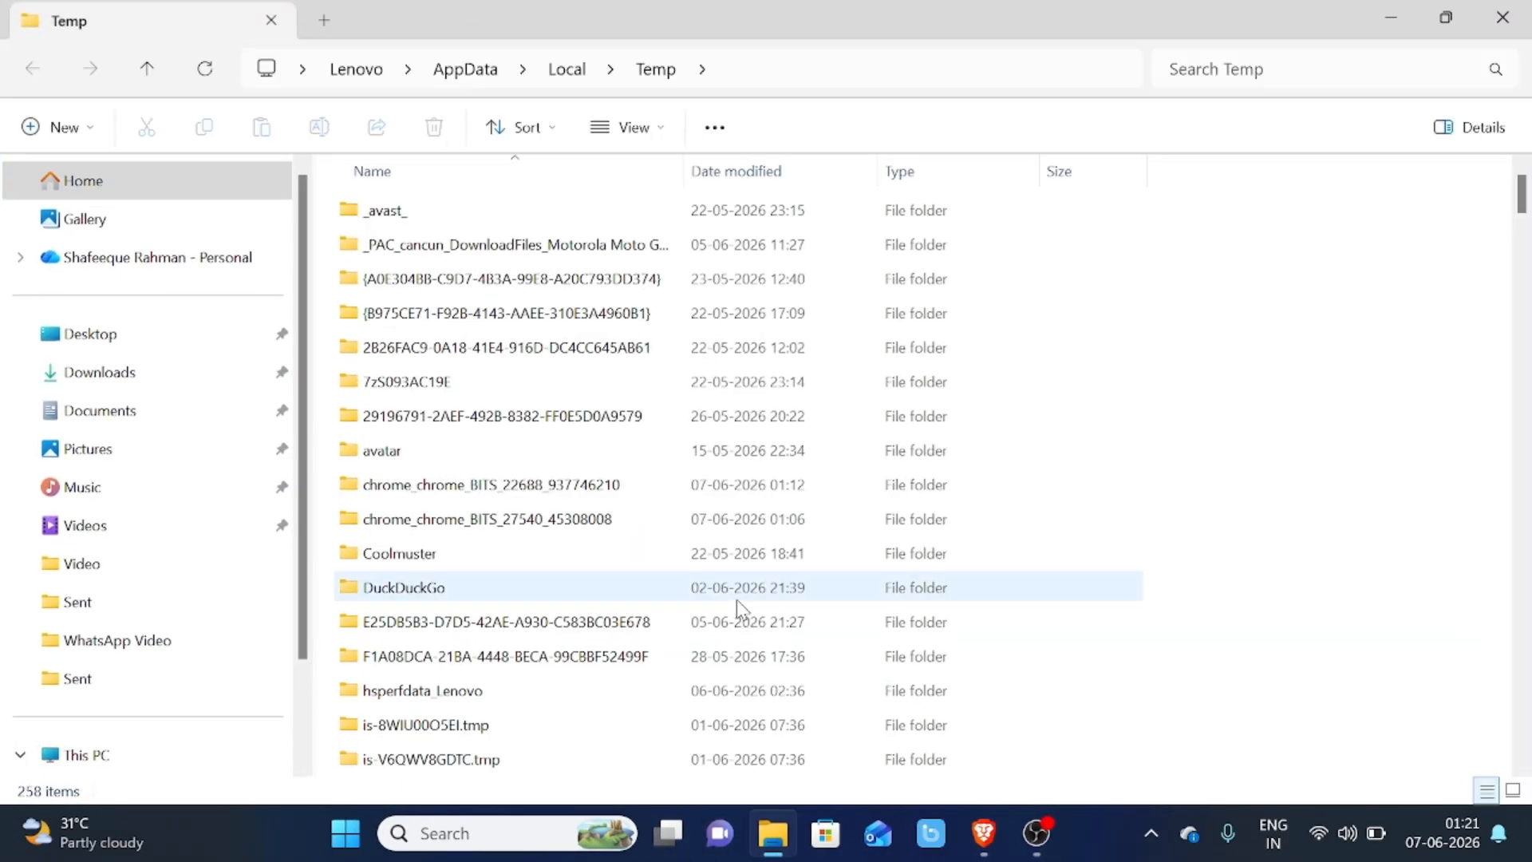
key("ctrl+a")
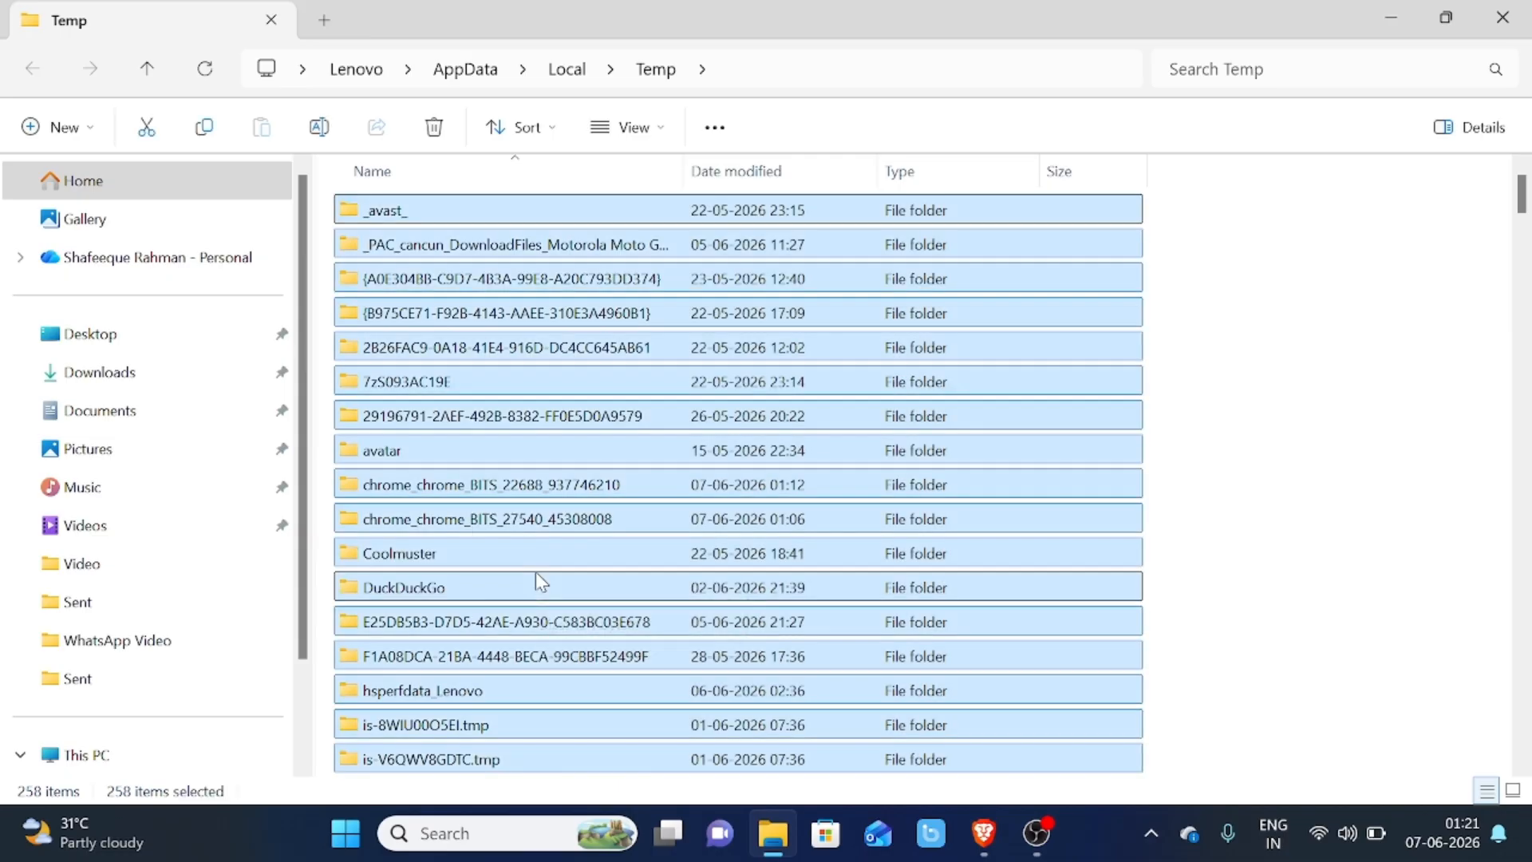
key("shift+Delete")
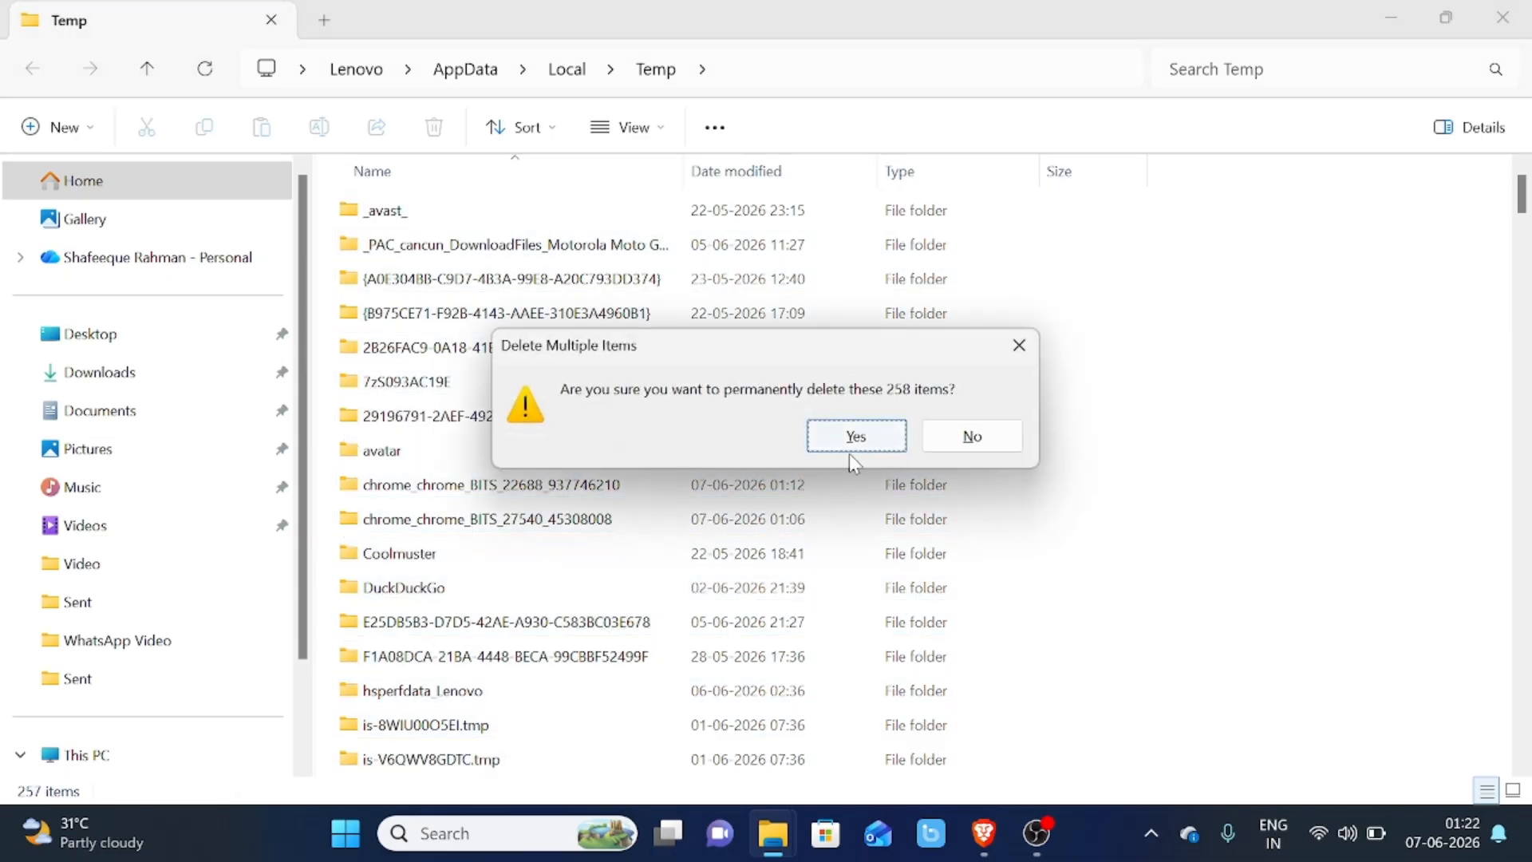
left_click(852, 441)
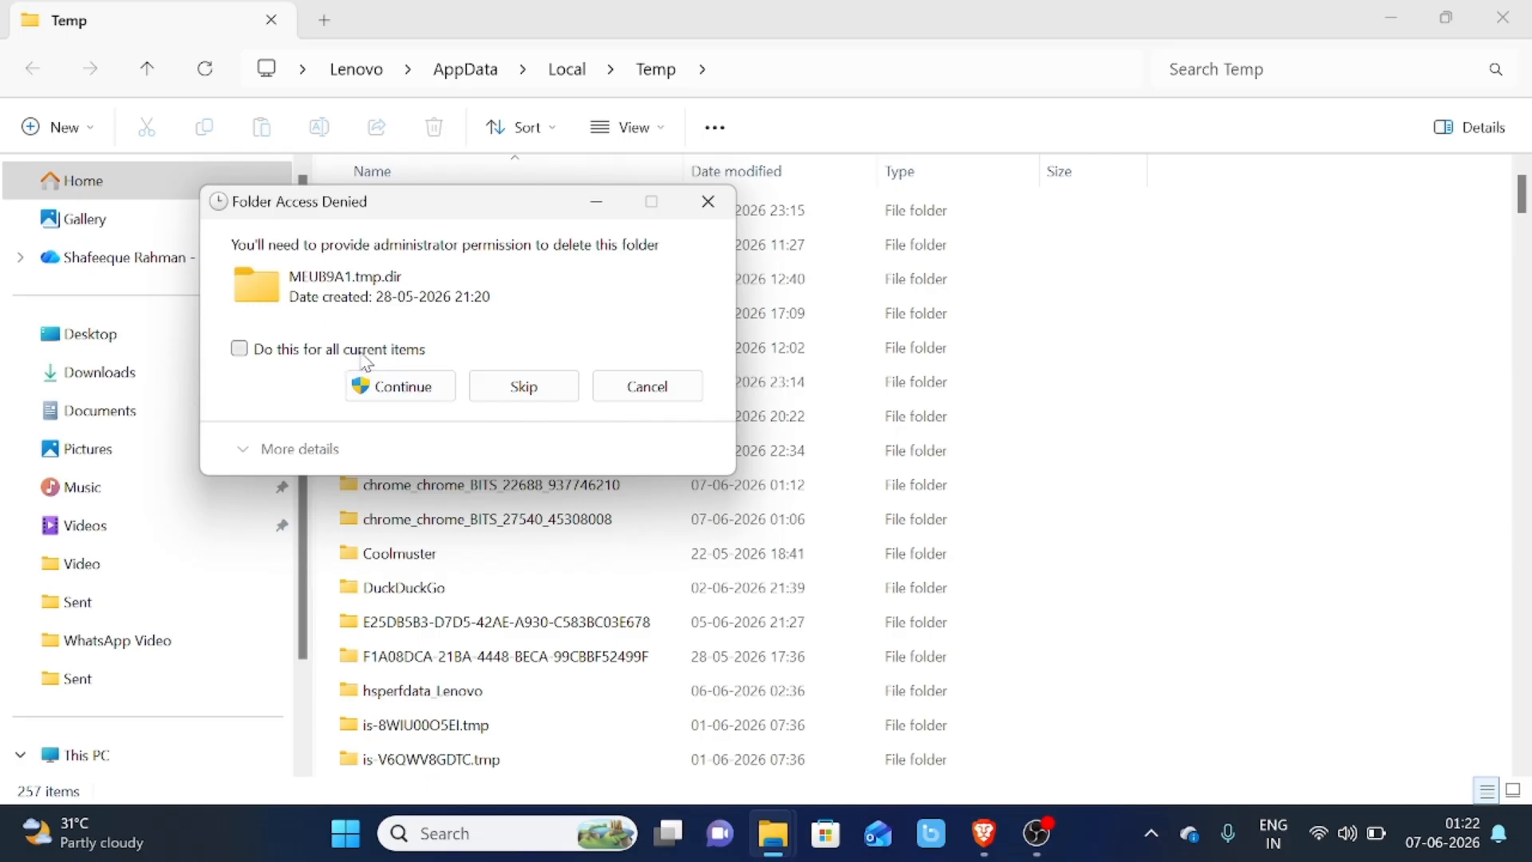
- Resolve the deletion prompts for all current items by granting administrator permission, retrying in-use files and skipping missing ones, and close the Temp folder
left_click(371, 351)
left_click(390, 386)
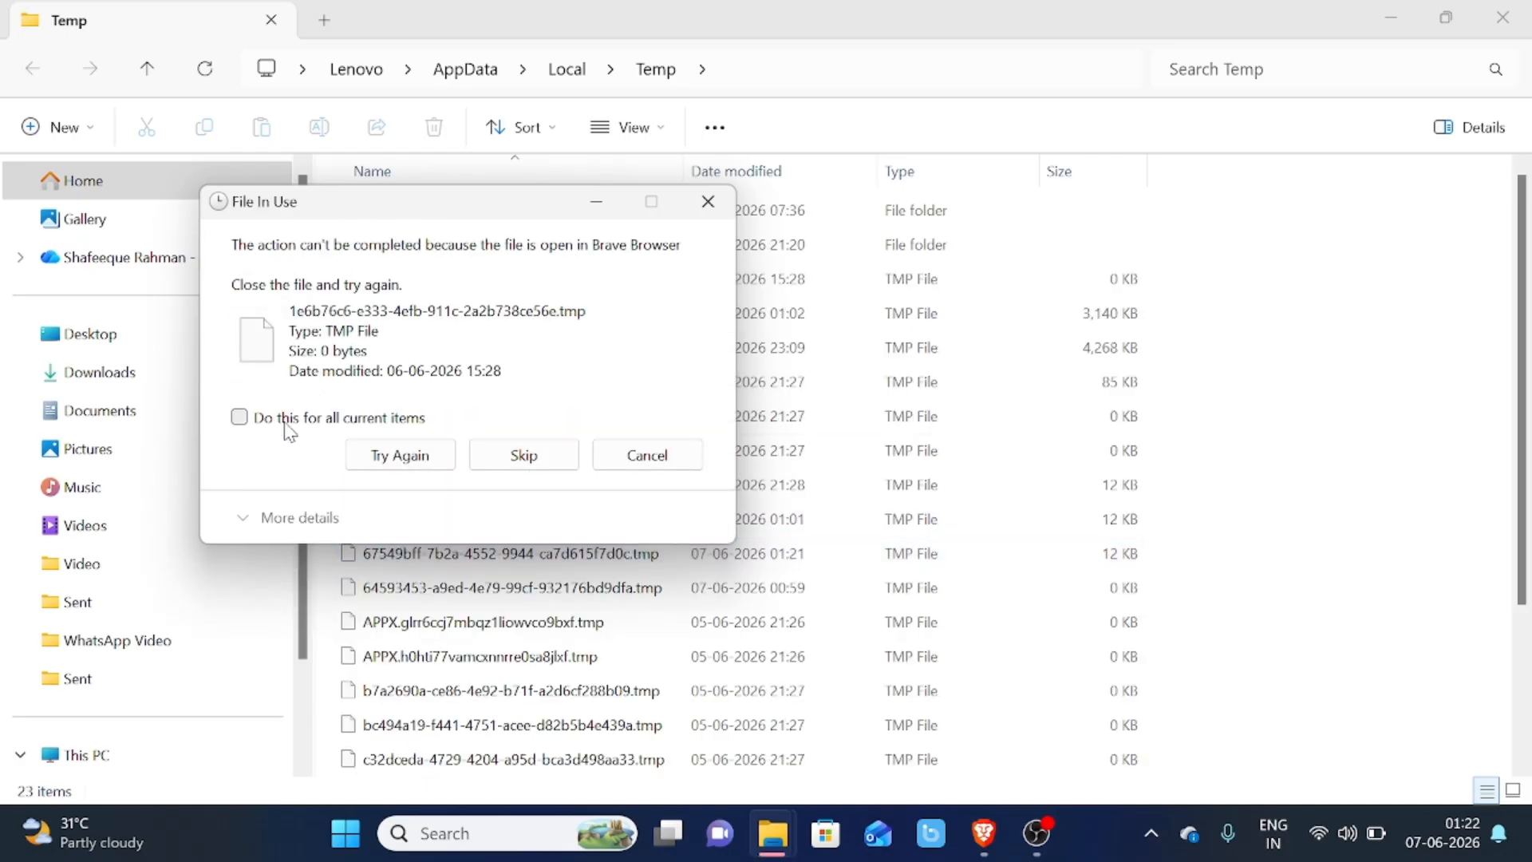
left_click(286, 418)
left_click(411, 466)
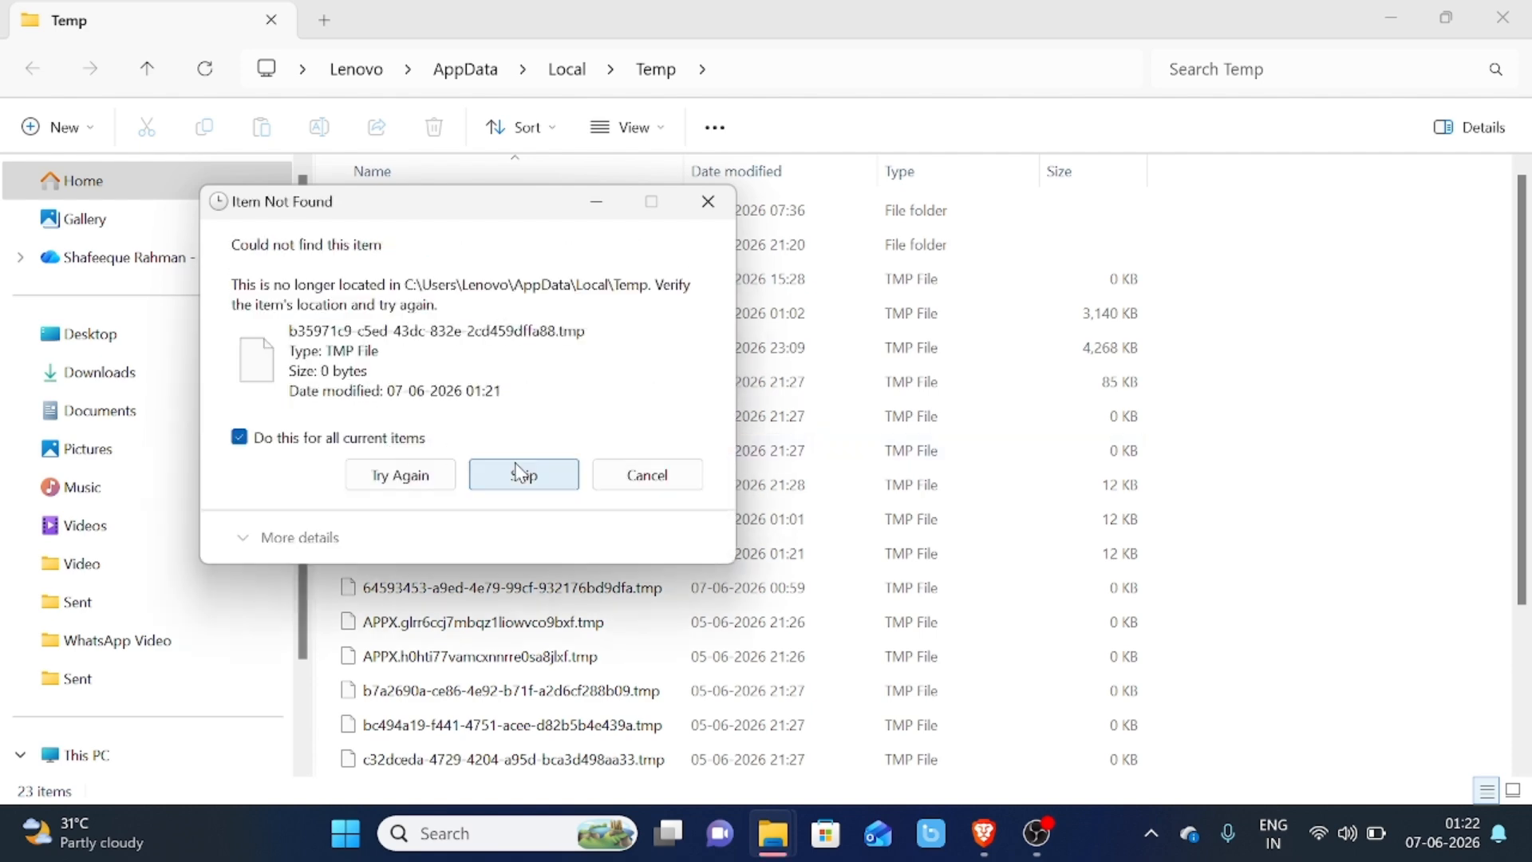
left_click(526, 476)
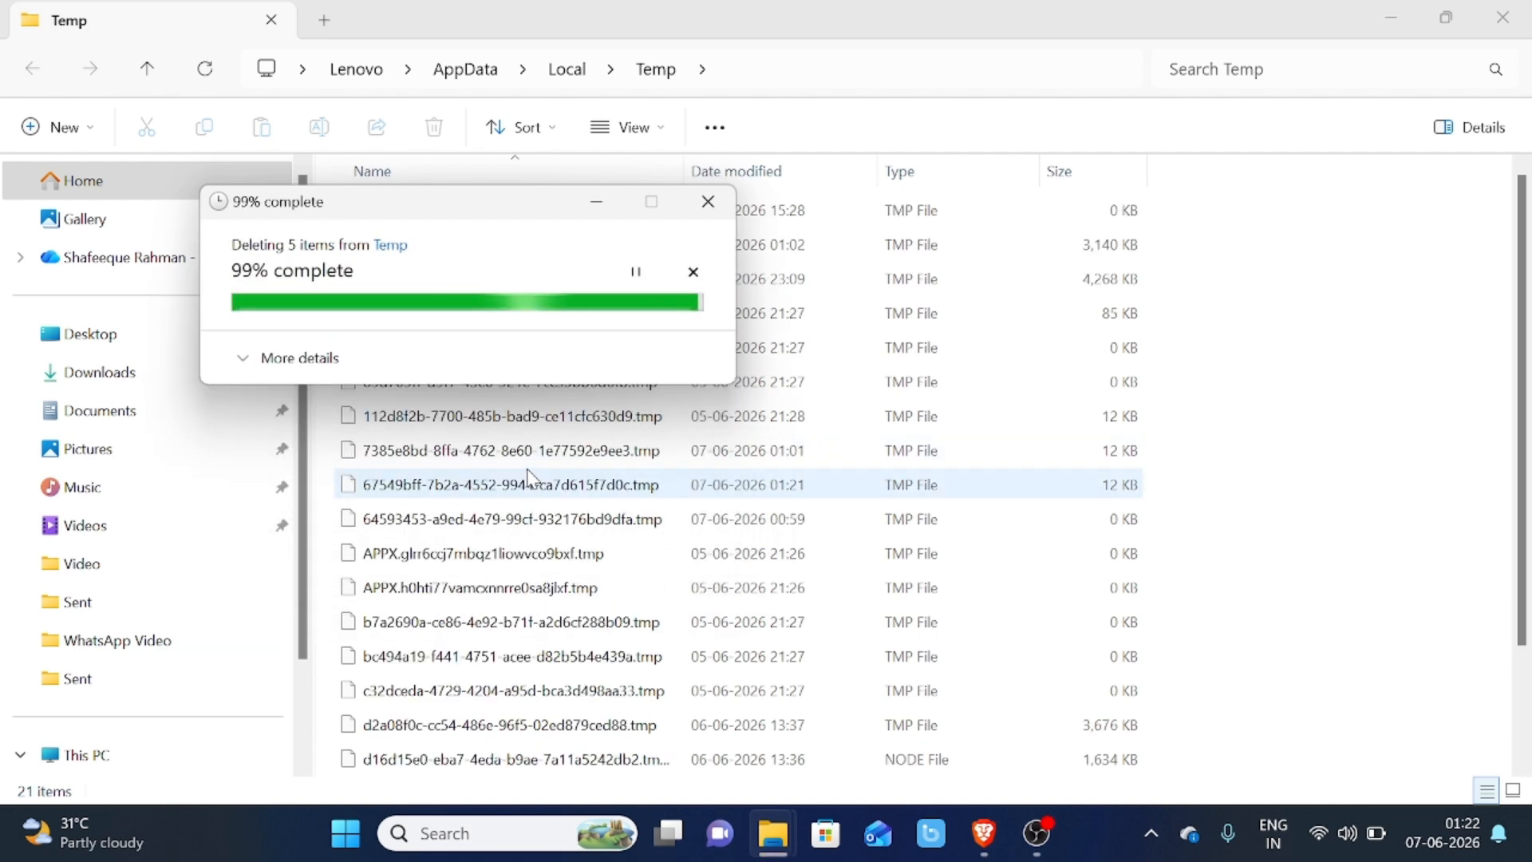
scroll(716, 552, "down", 2)
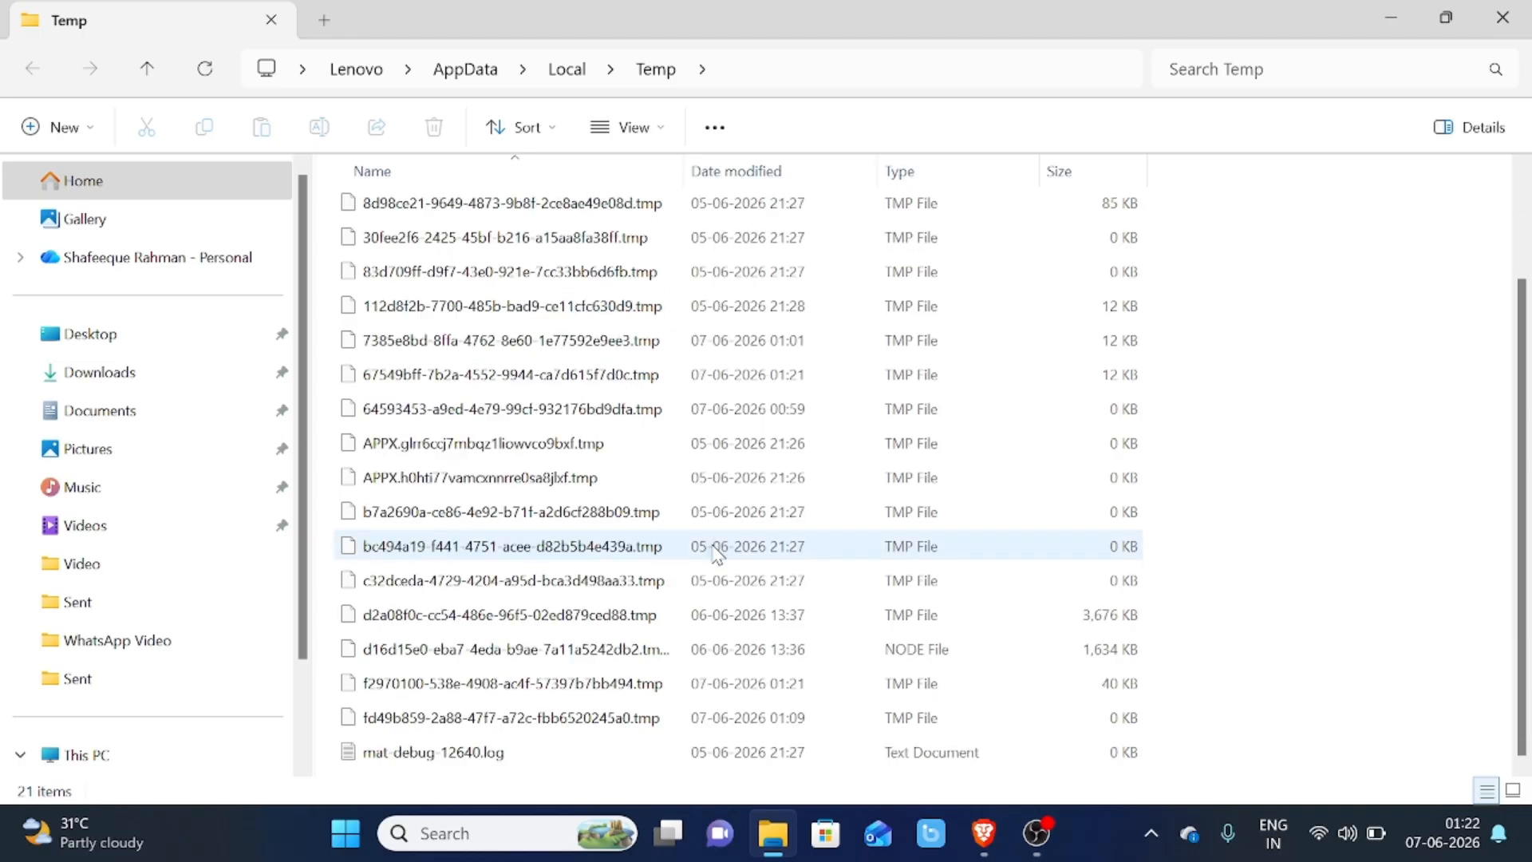
left_click(1521, 21)
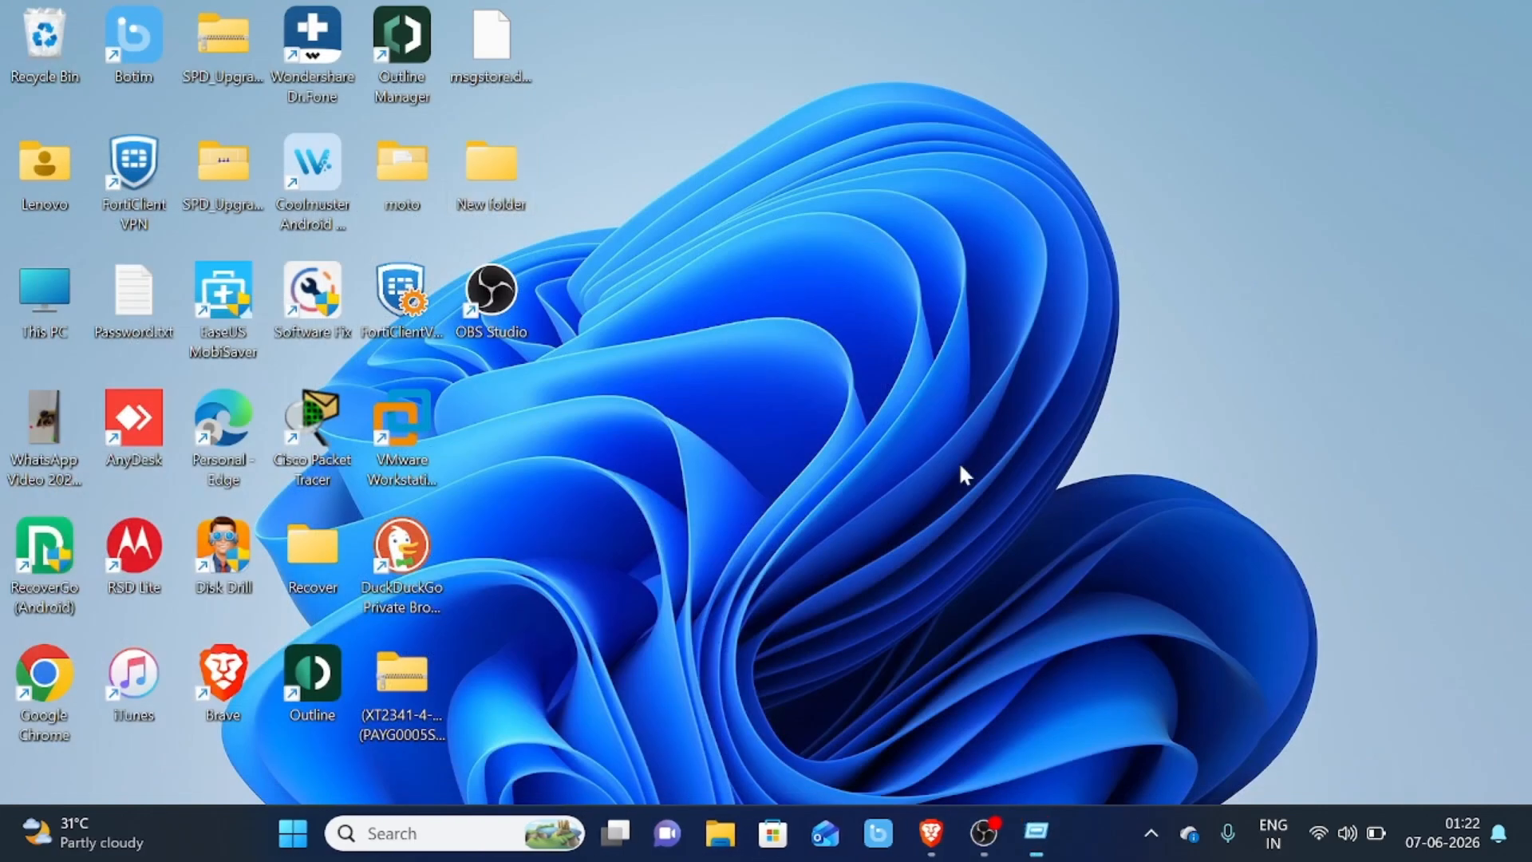
- Open the Windows Temp folder with the Run command temp and grant permanent access to it
key("super+r")
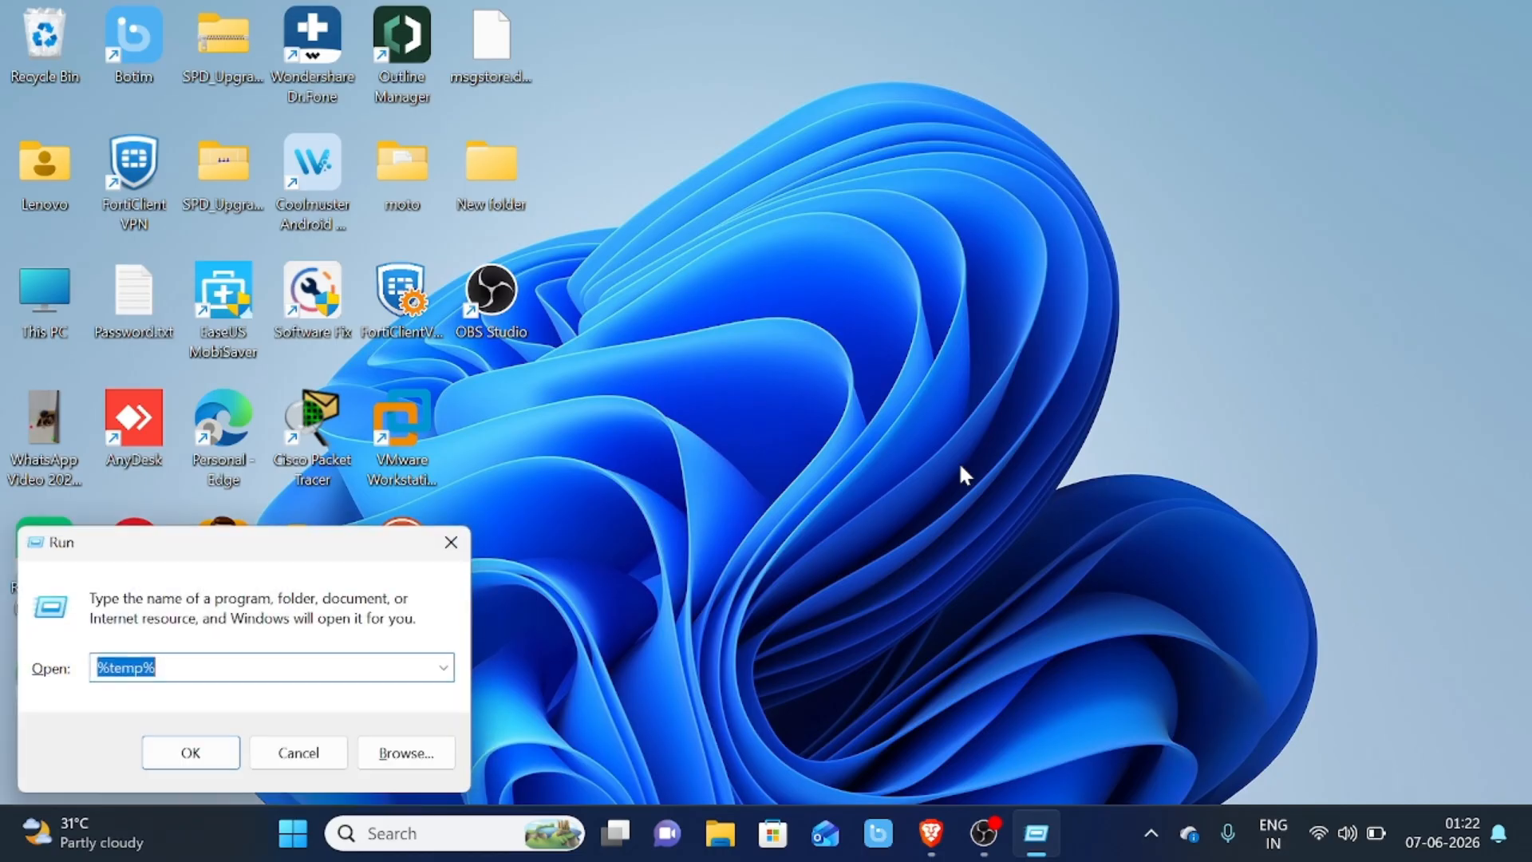
key("End")
key("BackSpace")
key("Left")
key("Left")
key("Left")
key("Left")
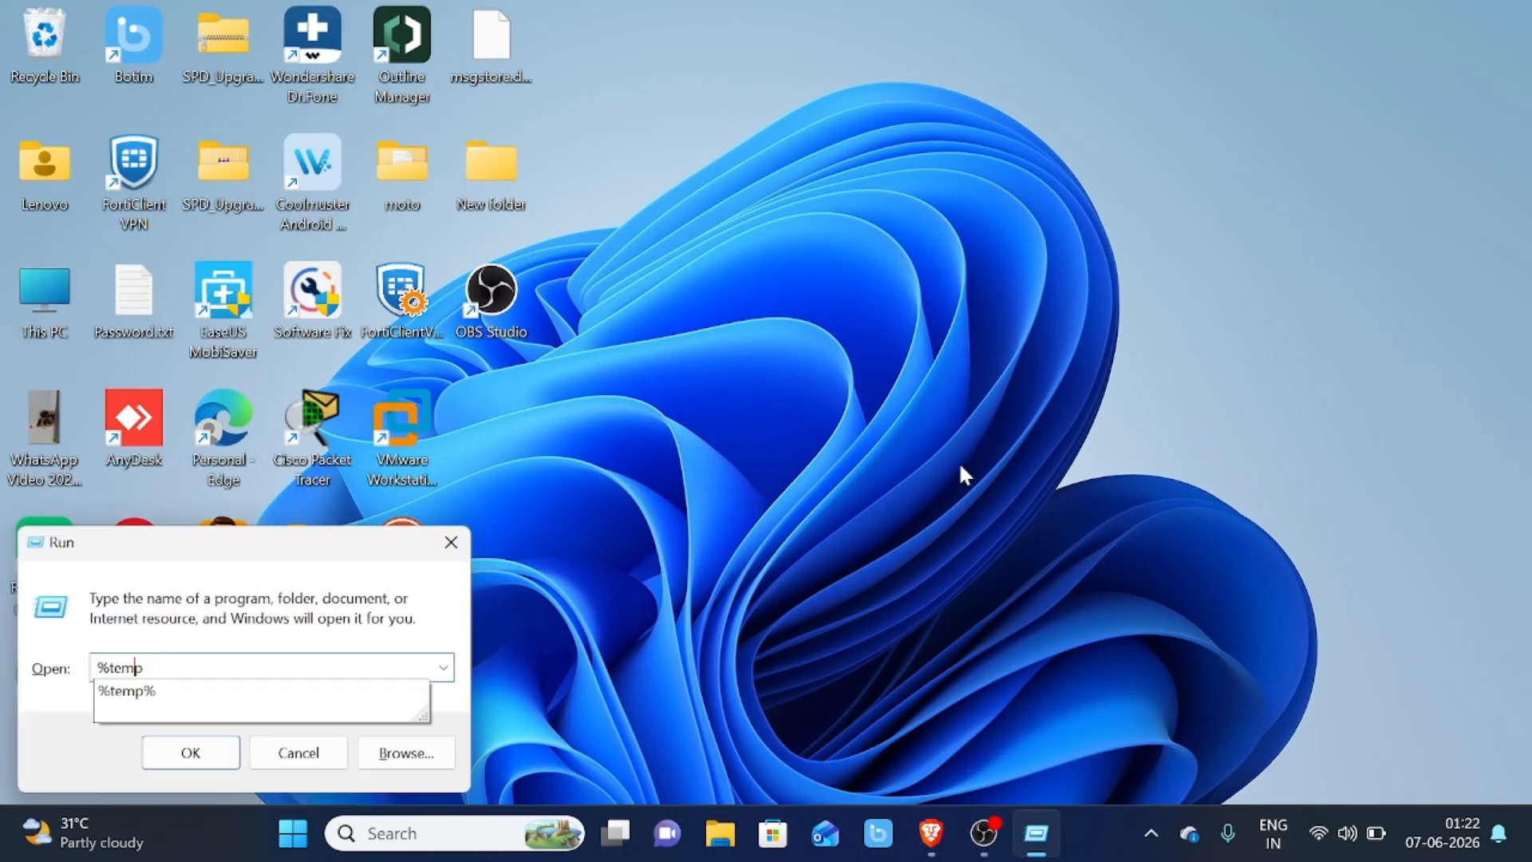
key("BackSpace")
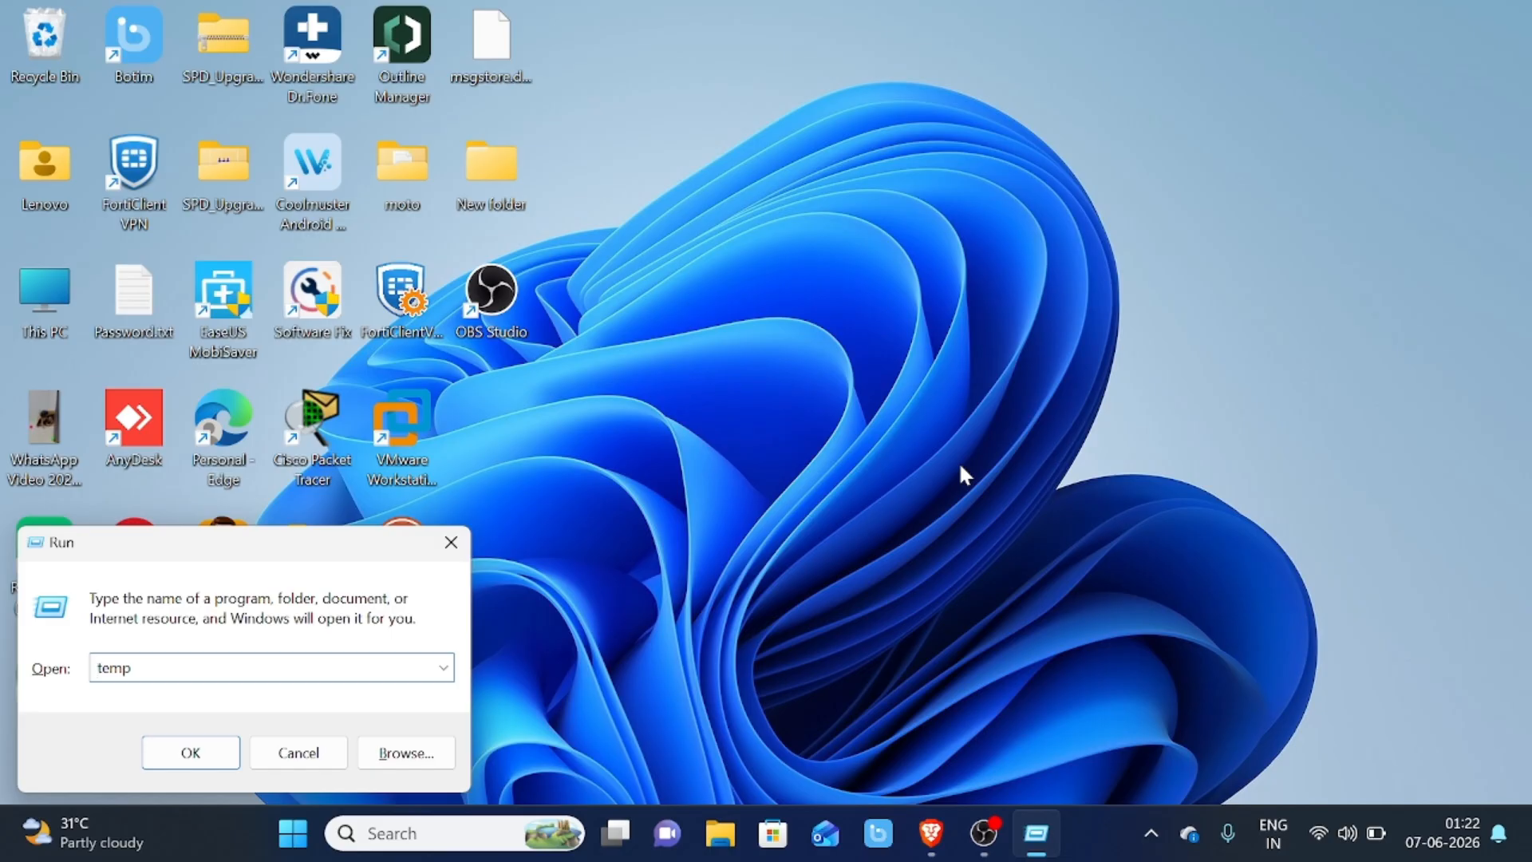
key("Return")
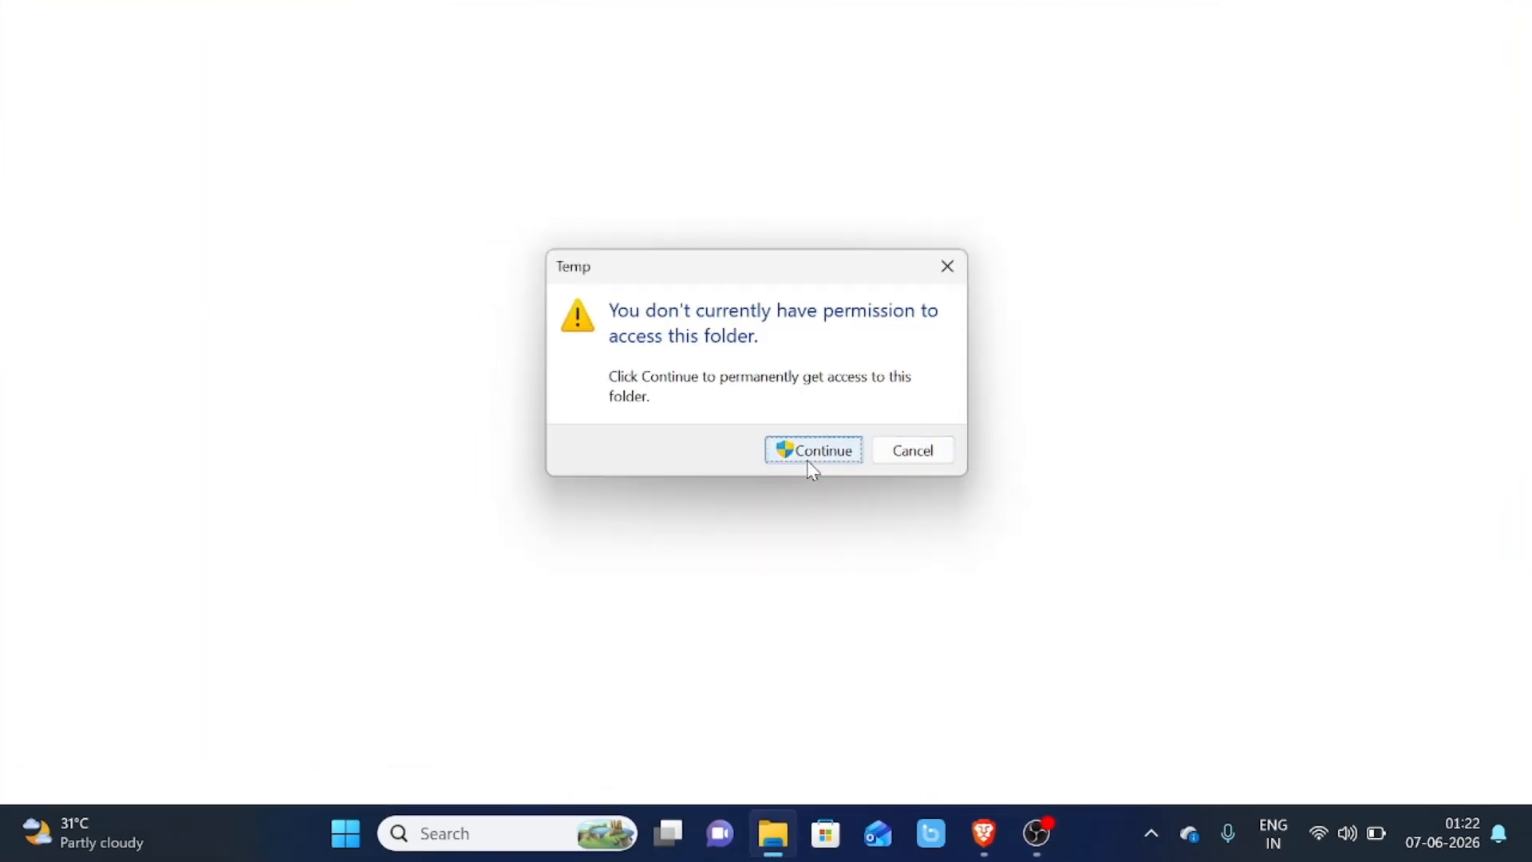
left_click(808, 463)
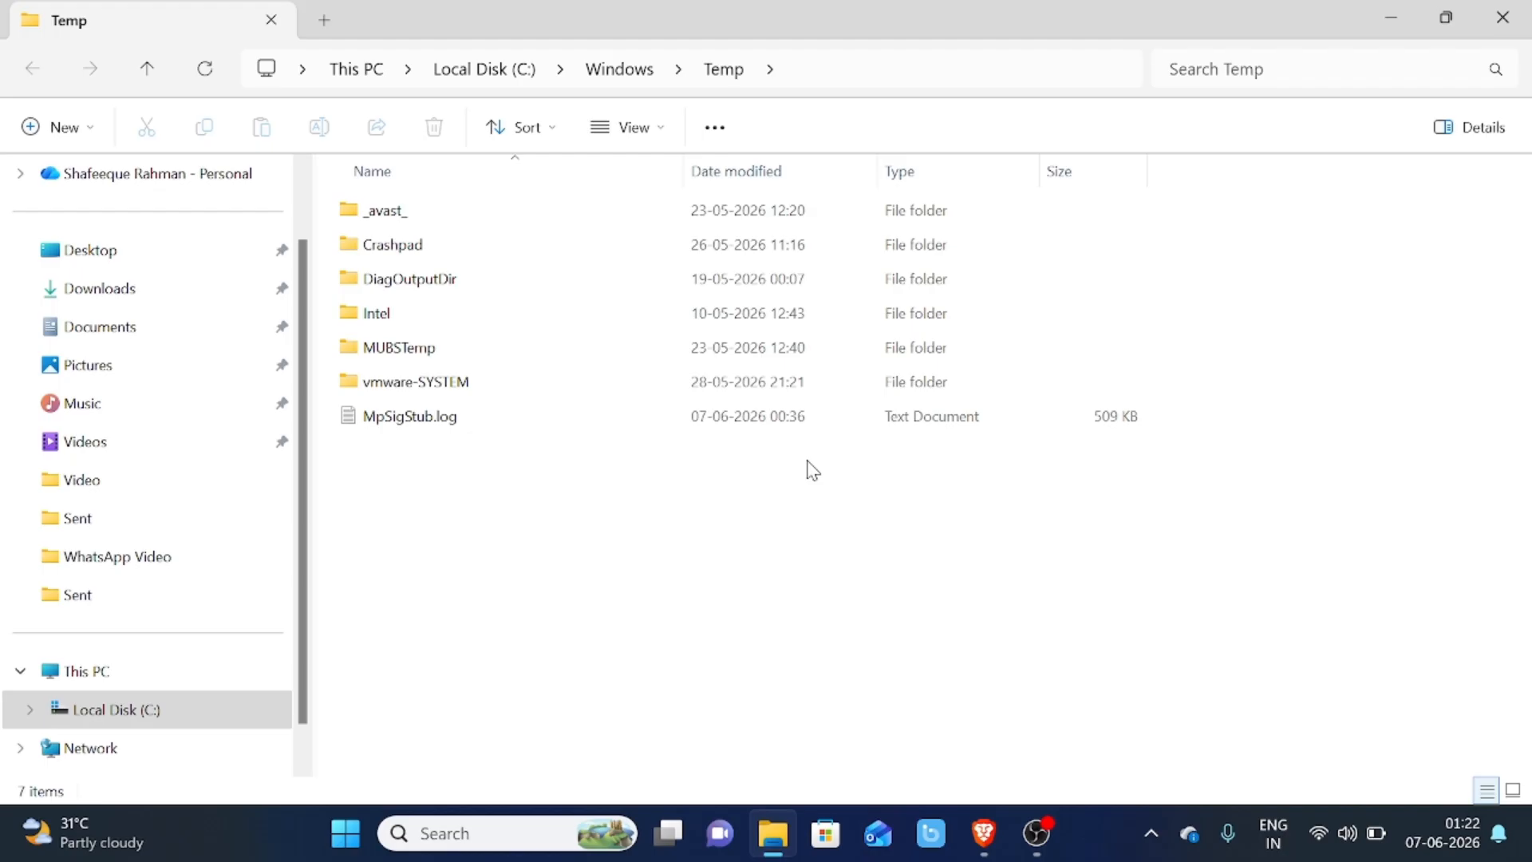
- Permanently delete all contents of the Windows Temp folder, granting administrator permission for all current items and skipping files in use
key("ctrl+a")
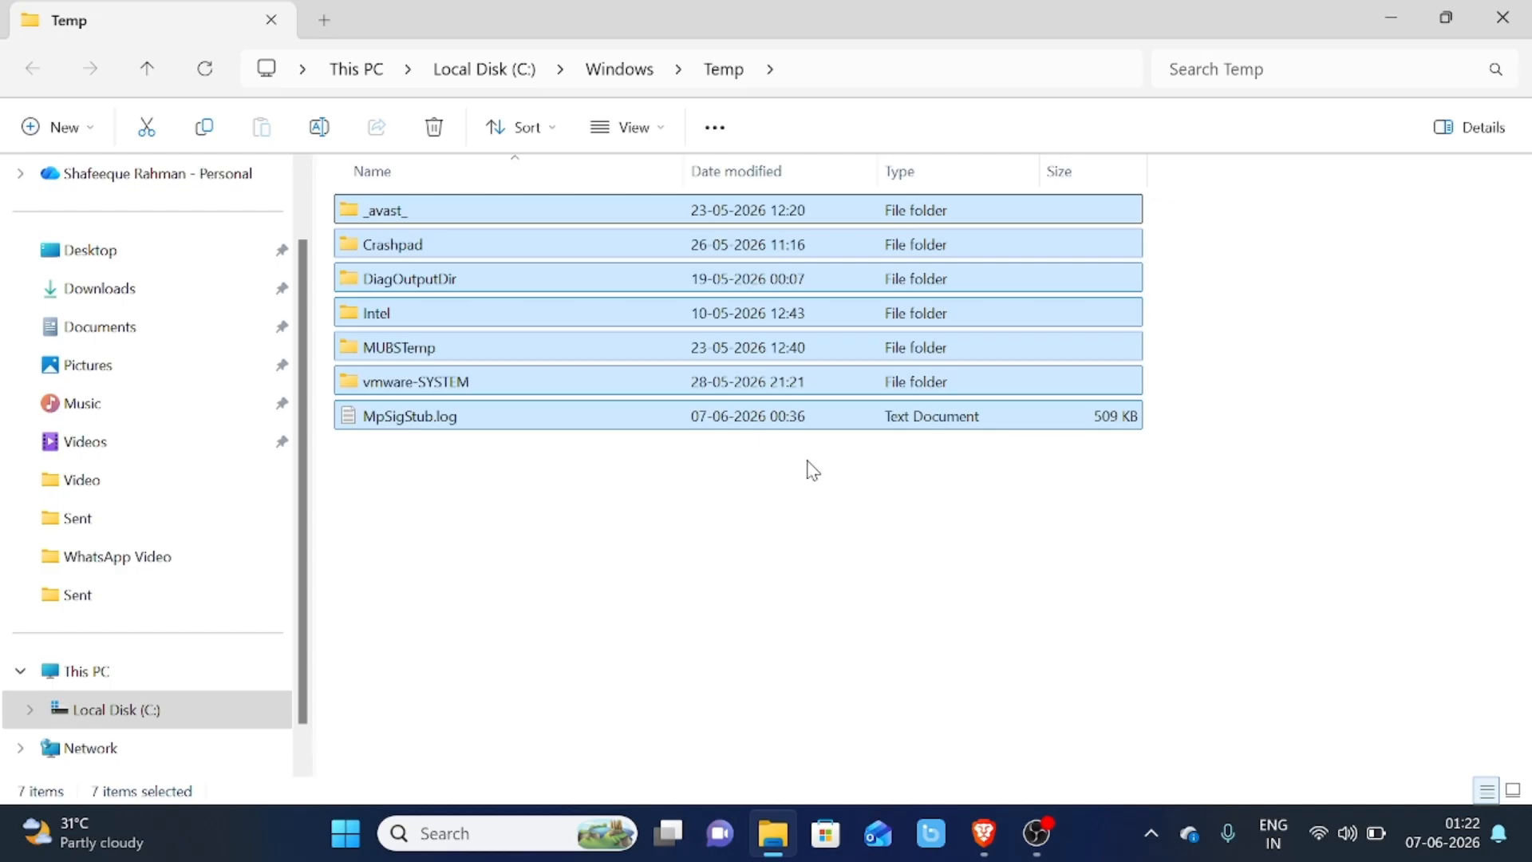
key("shift+Delete")
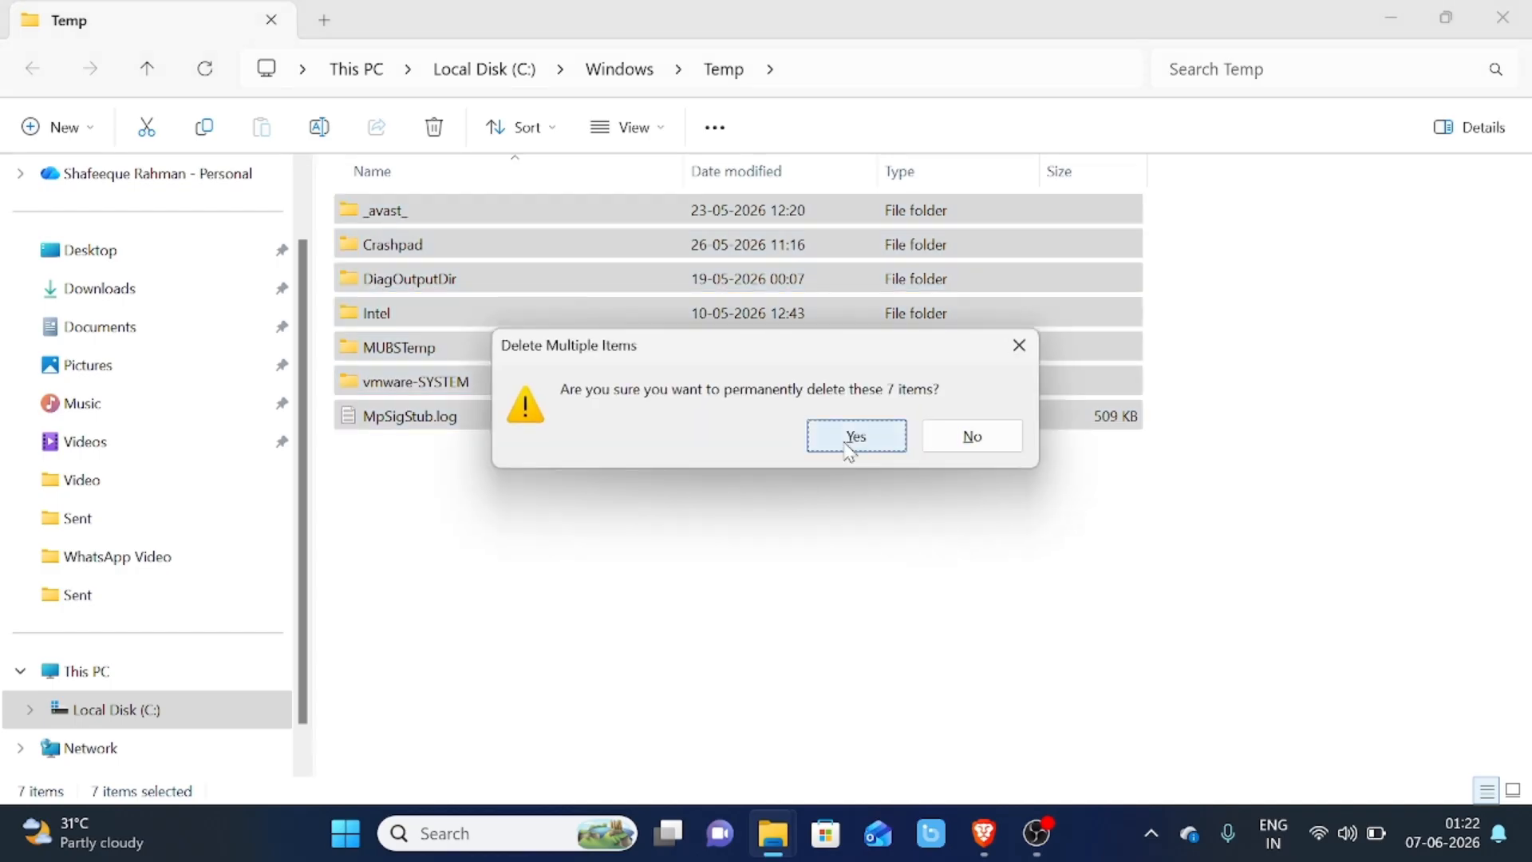
left_click(849, 437)
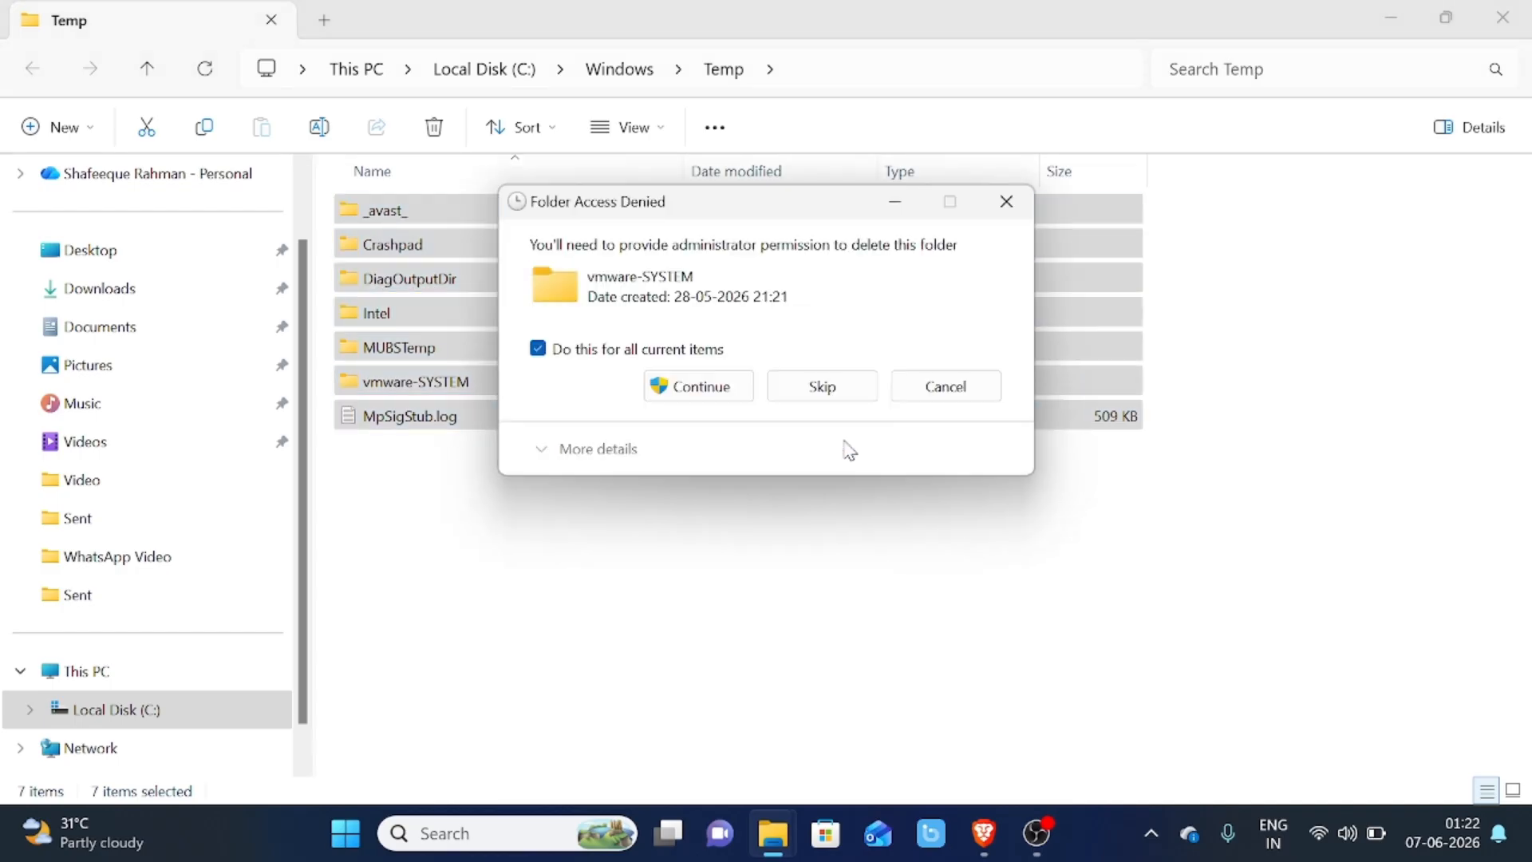
left_click(684, 386)
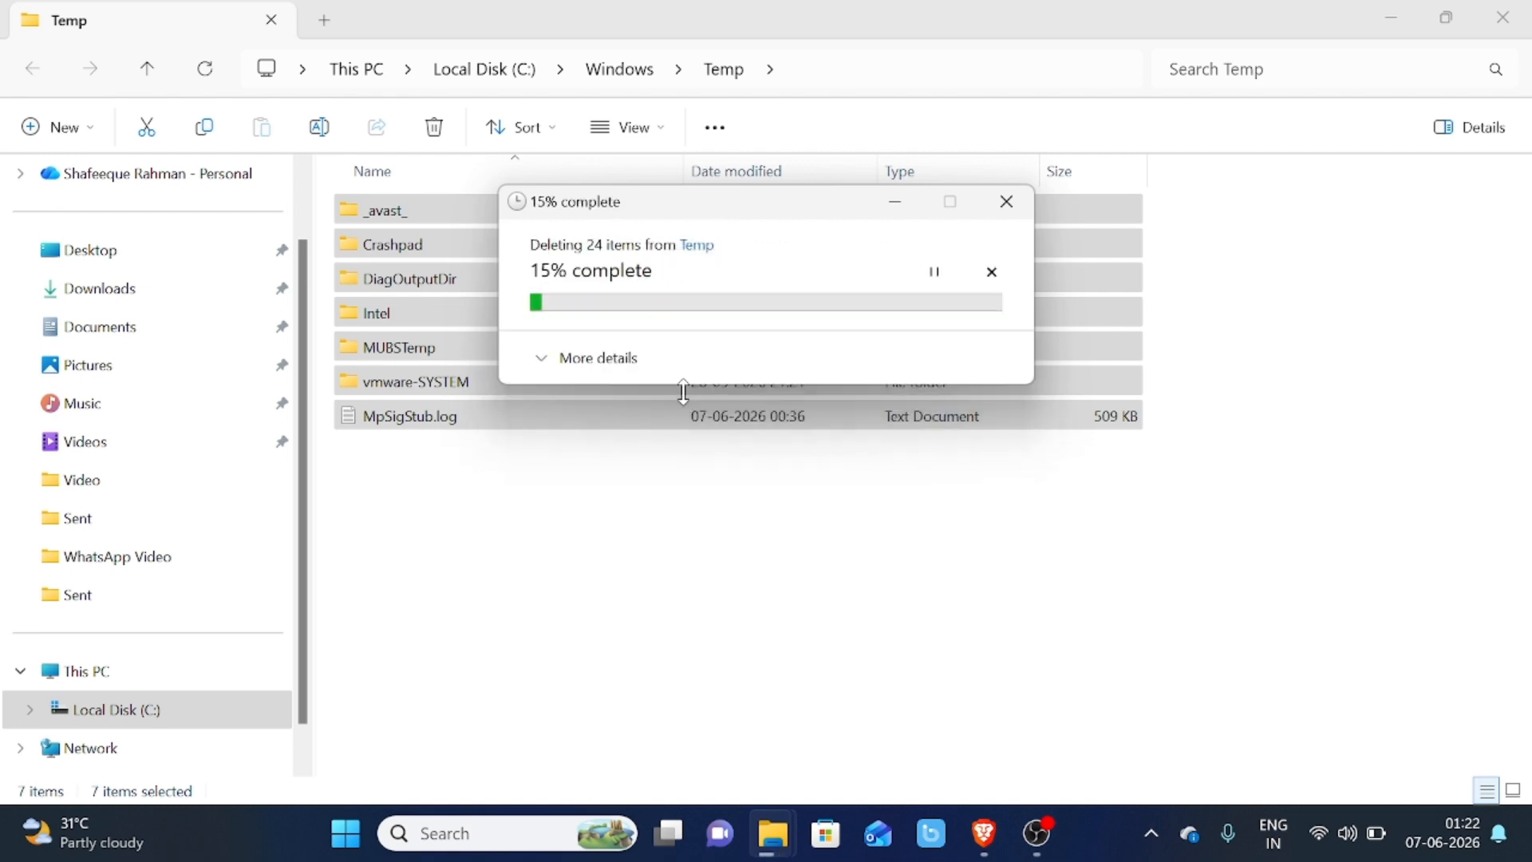
left_click(638, 442)
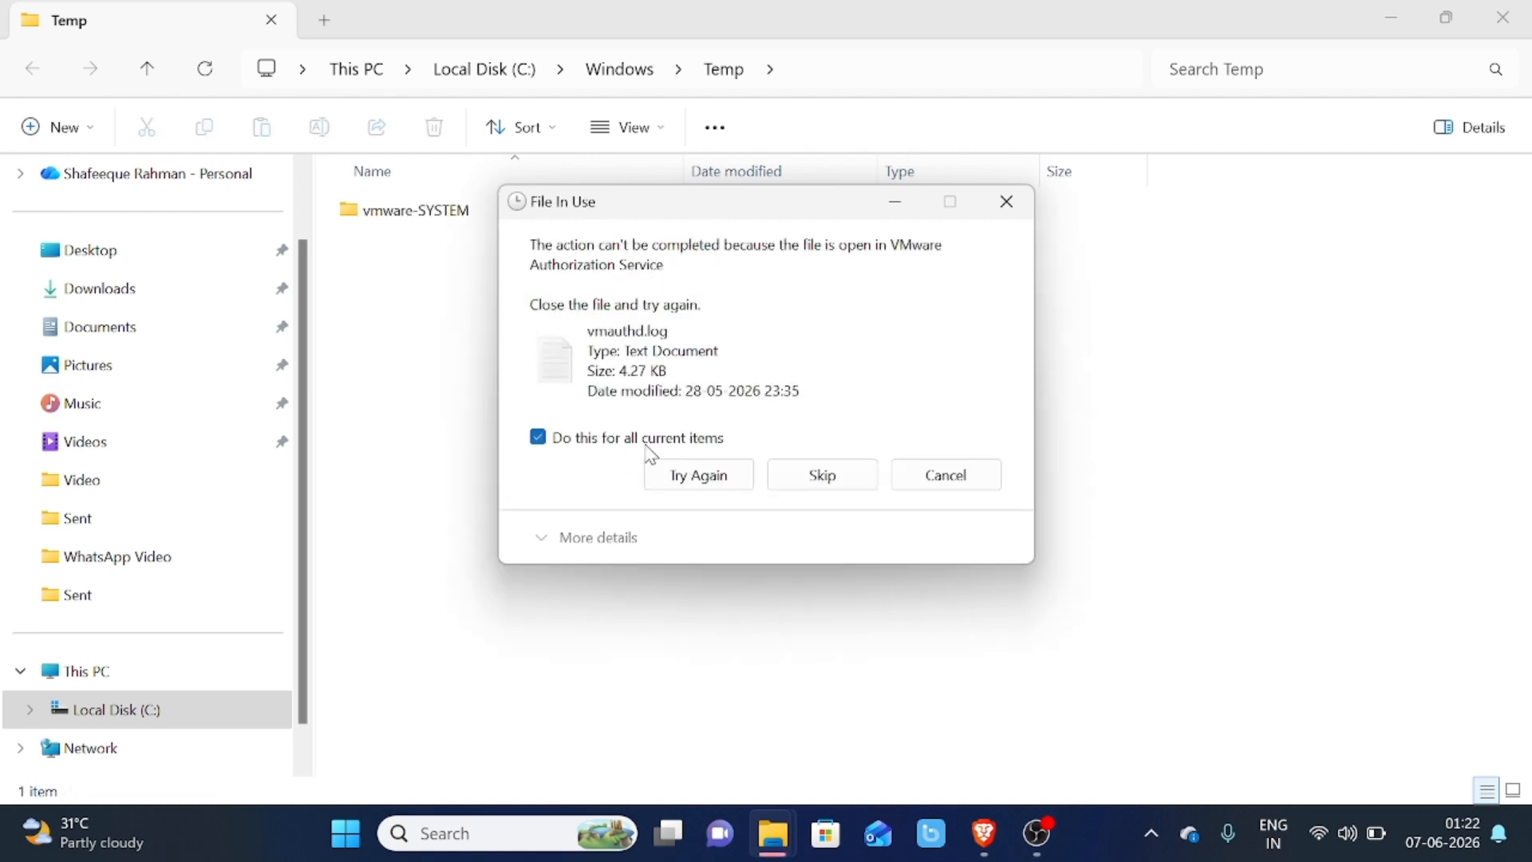
left_click(816, 479)
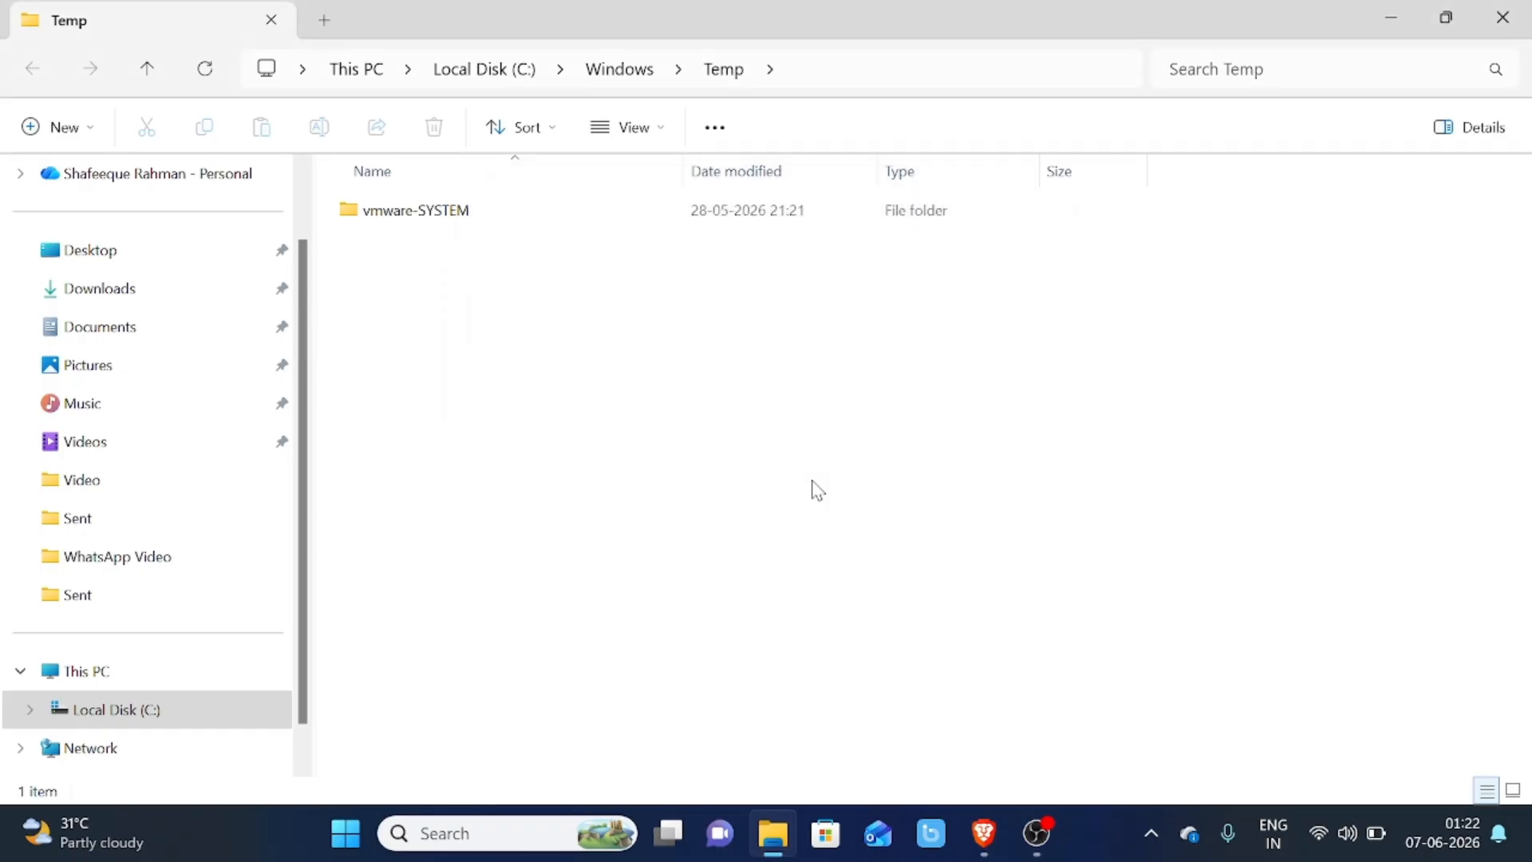
- Open the Windows Prefetch folder with the Run command prefetch and grant permanent access to it
key("super+r")
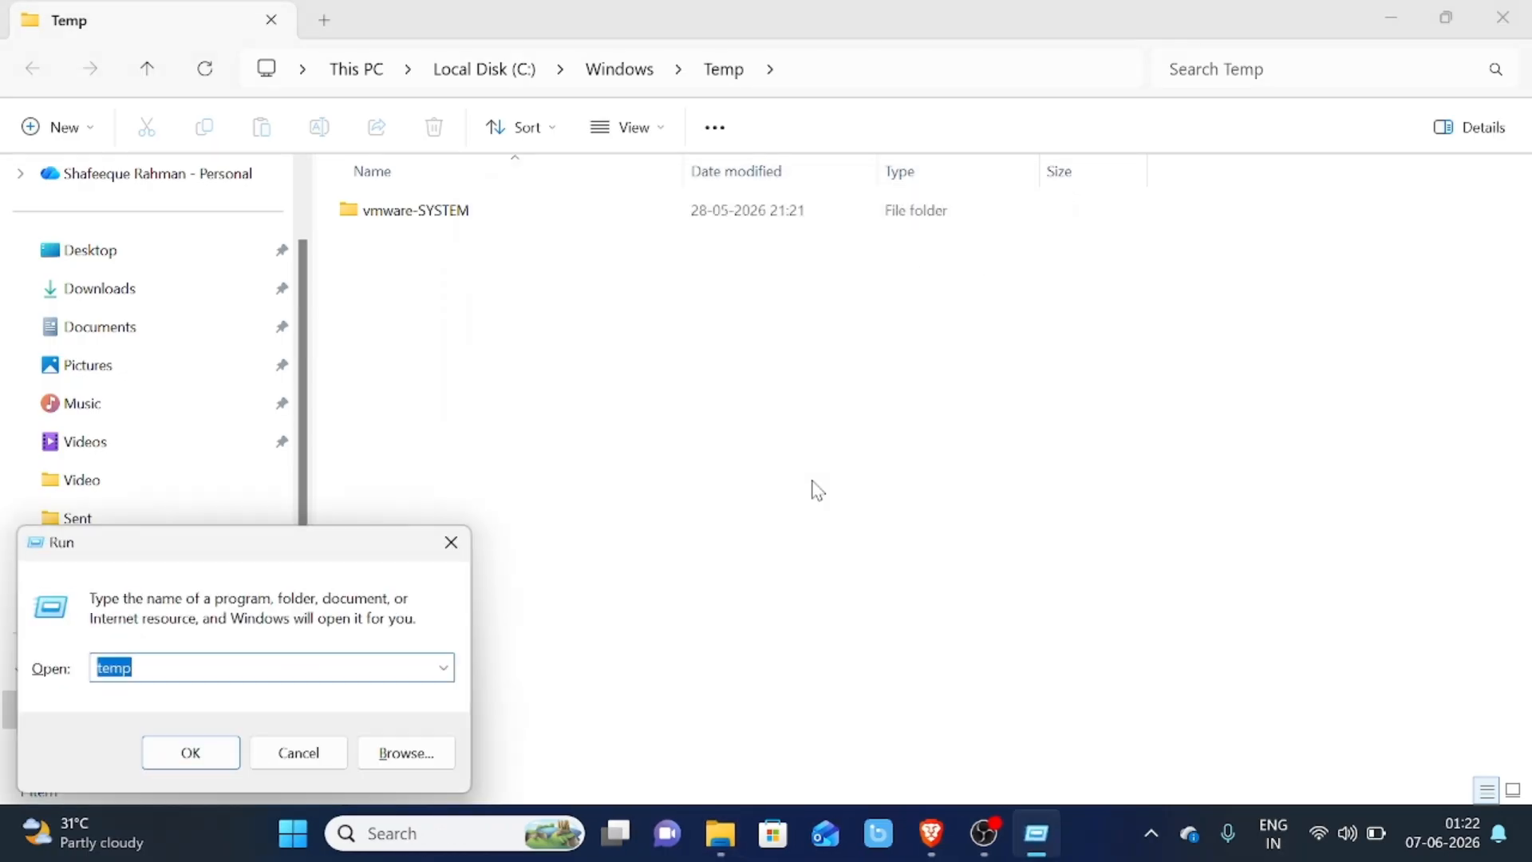
type("prefetch")
left_click(174, 752)
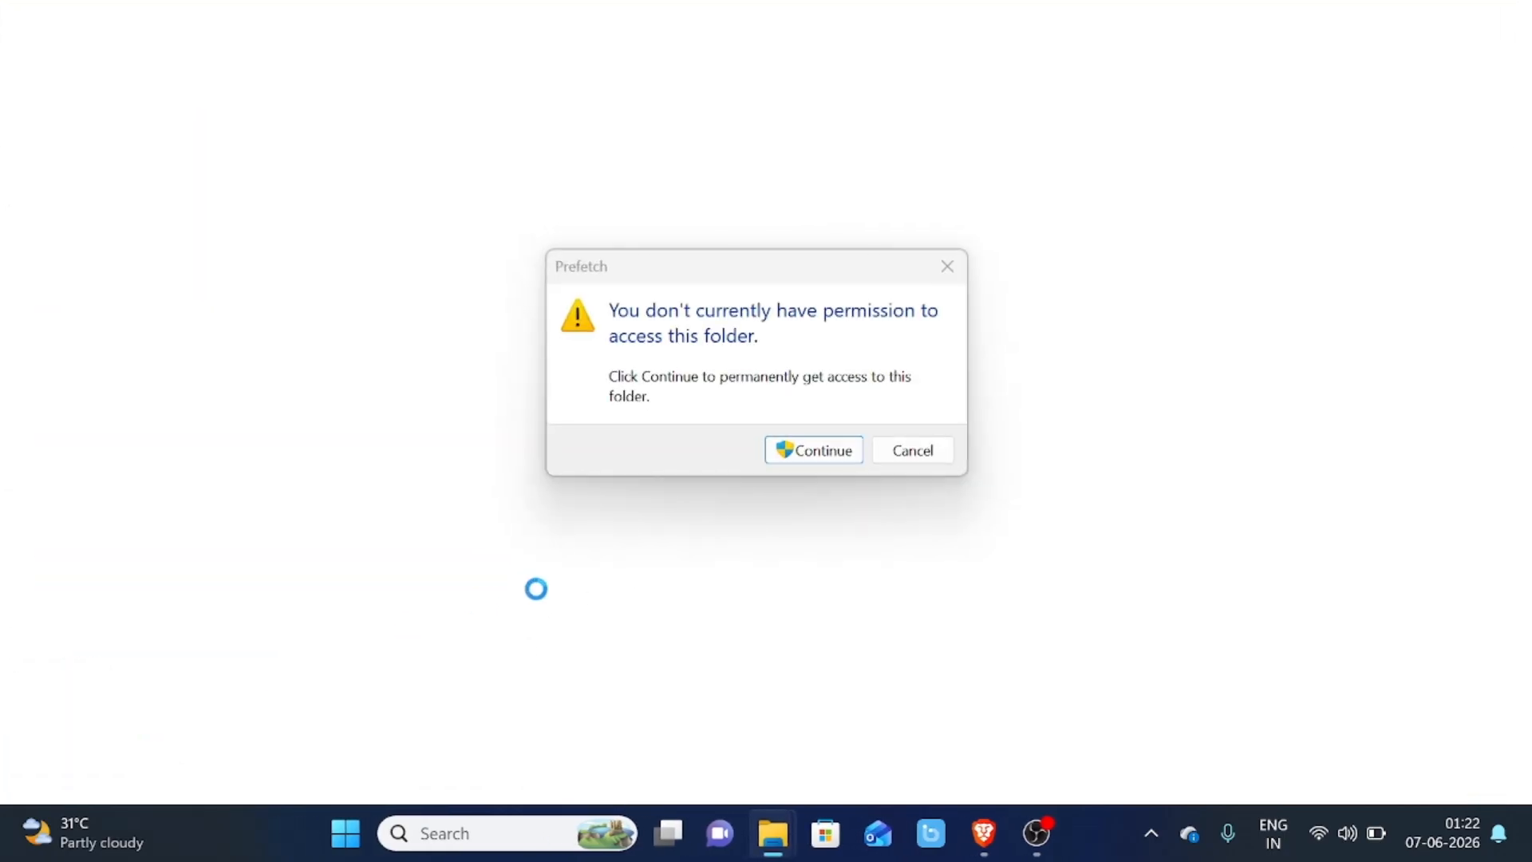
left_click(822, 450)
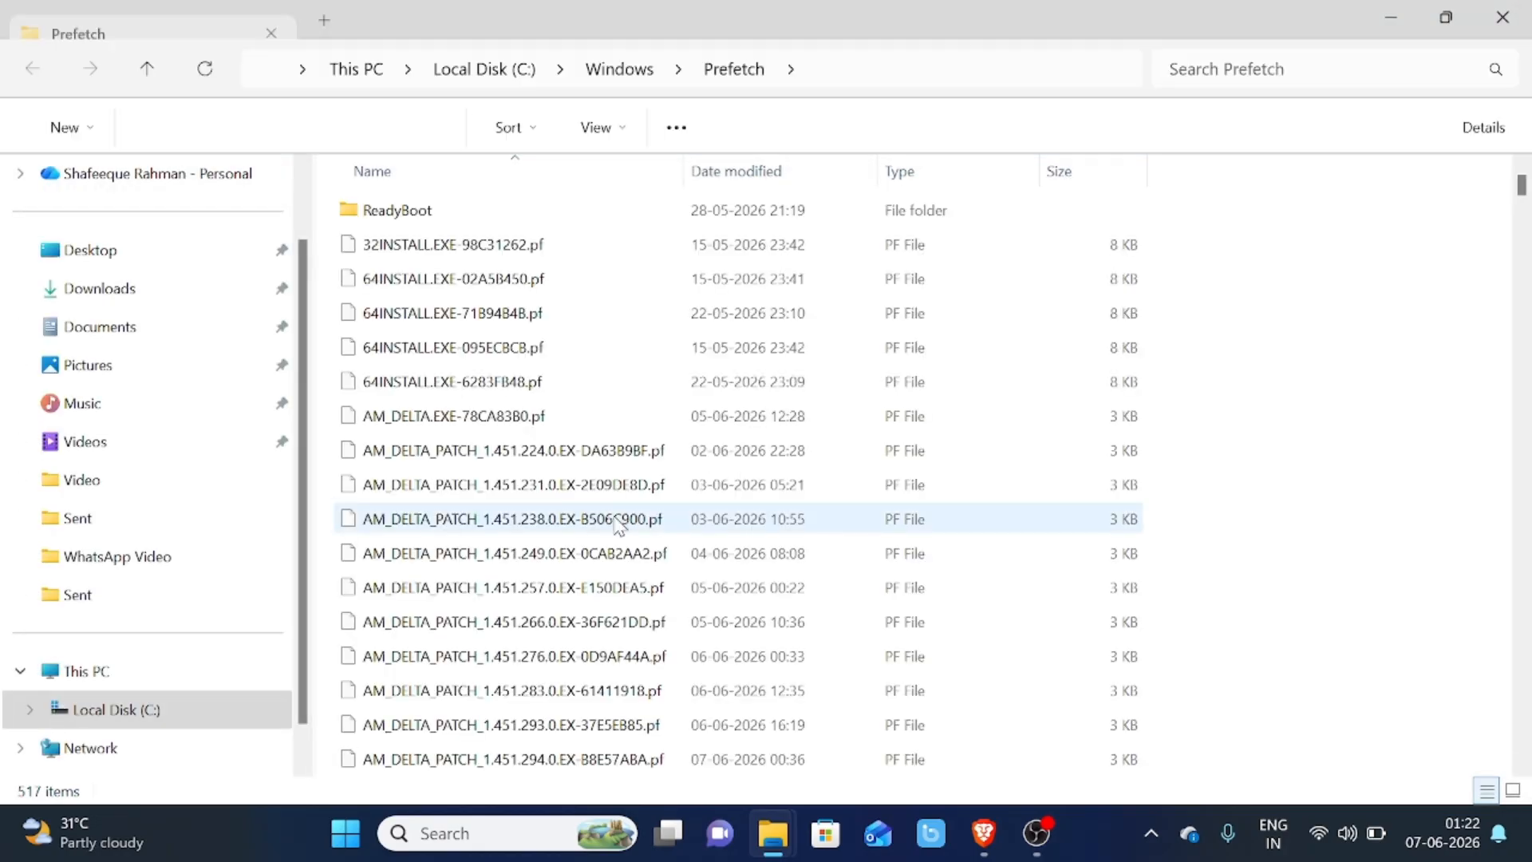
- Permanently delete all items in the Prefetch folder and close the open folder windows
key("ctrl+a")
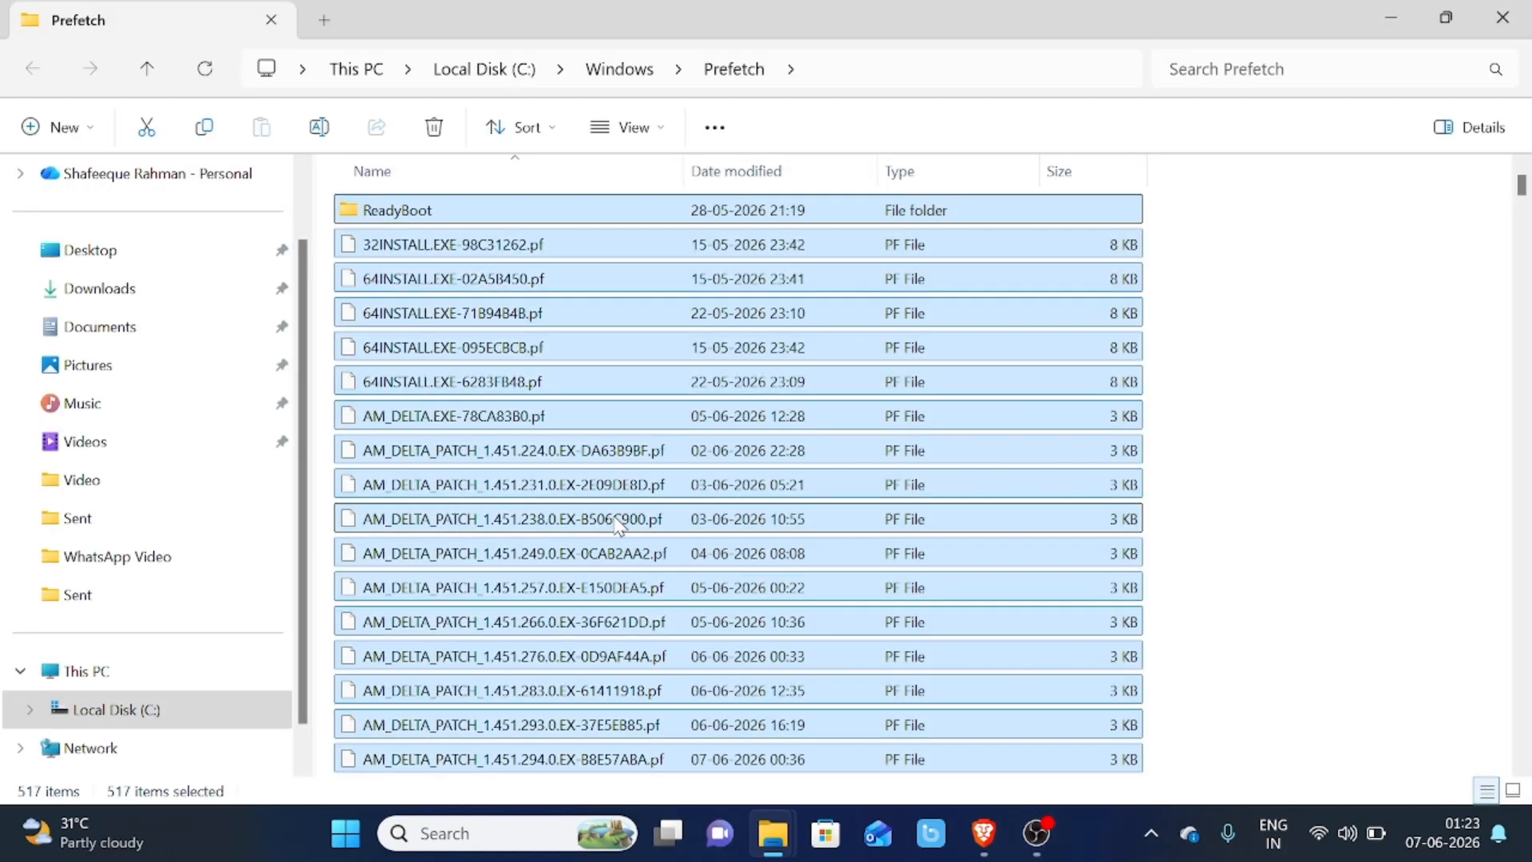
key("shift+Delete")
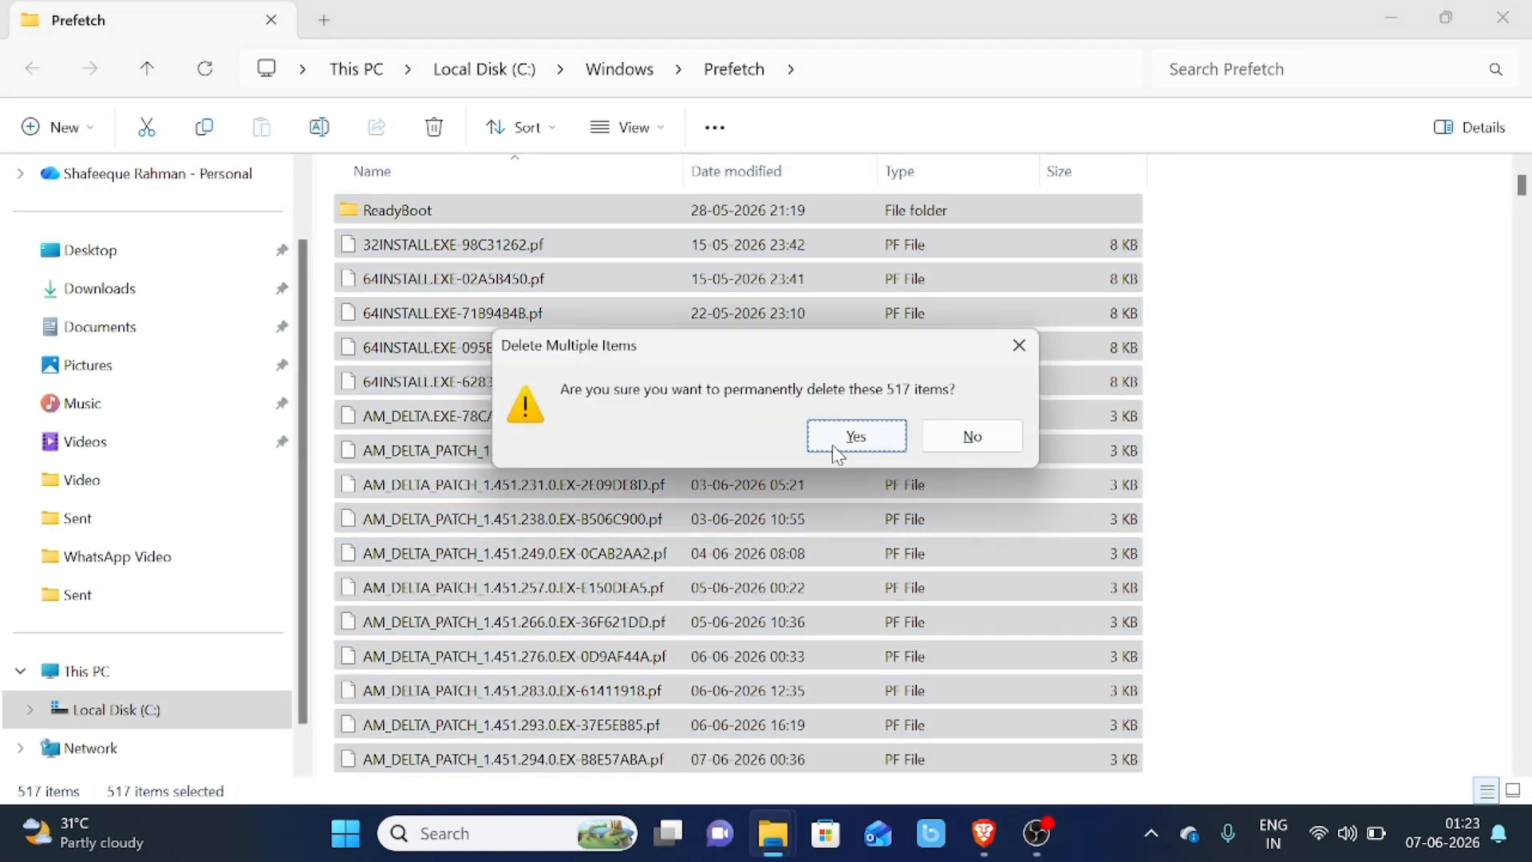
left_click(832, 446)
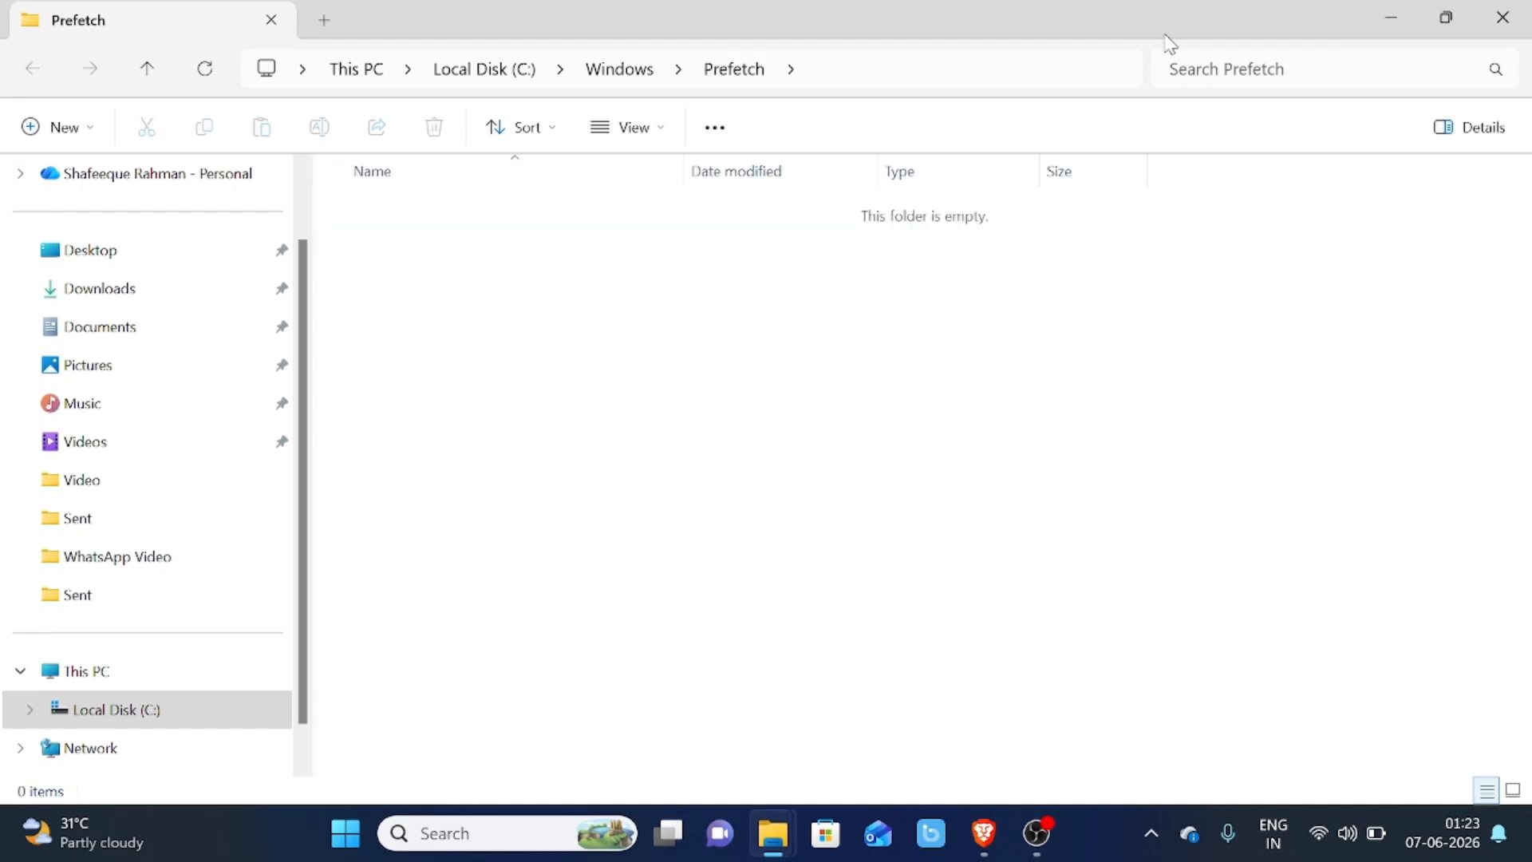
left_click(1502, 20)
left_click(1503, 20)
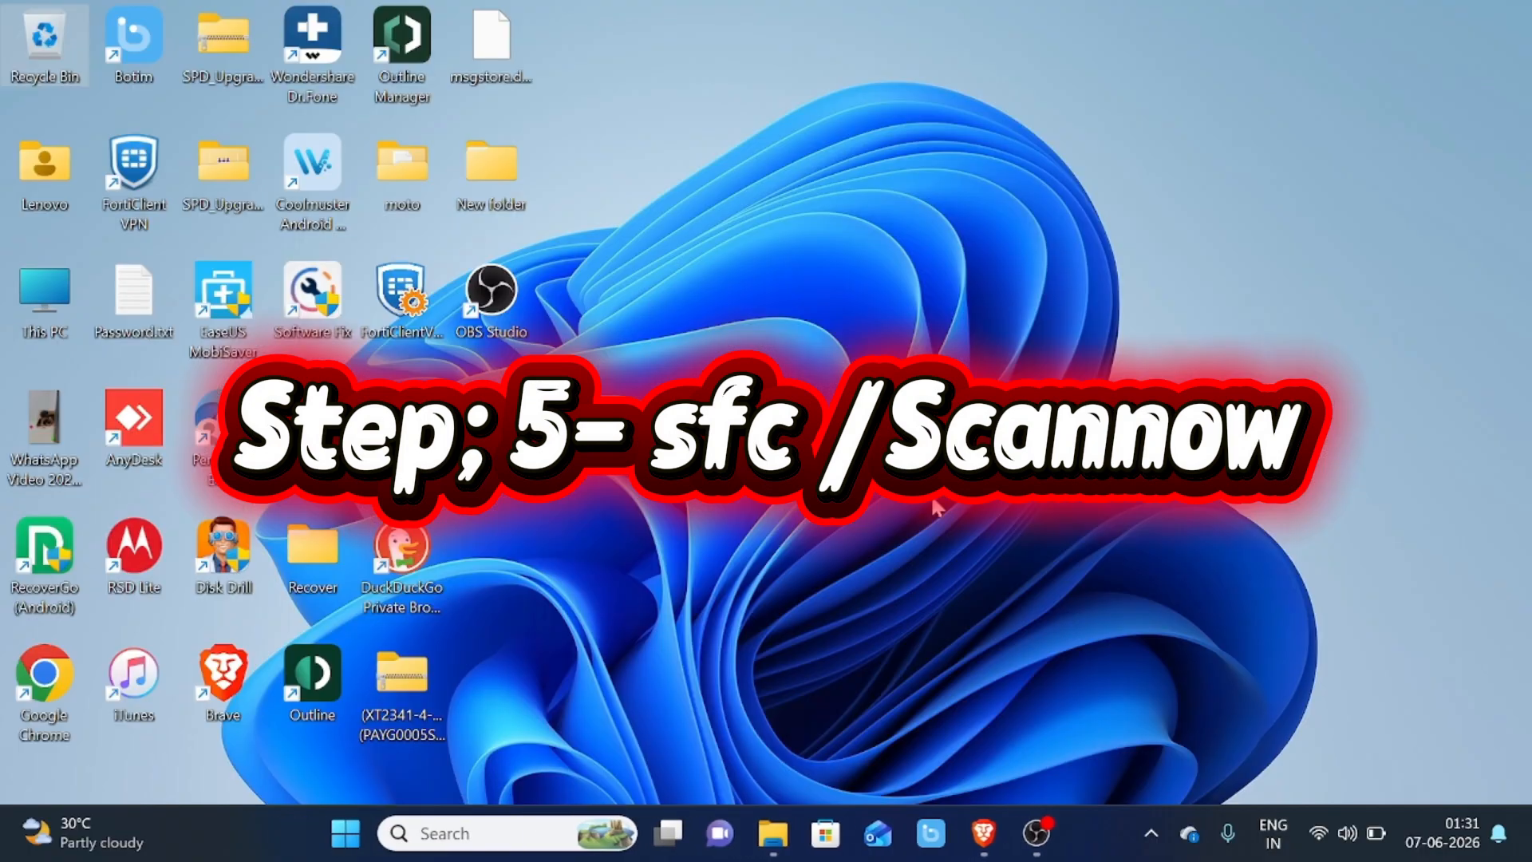
- Open Command Prompt as administrator and run the system file check sfc /scannow
key("super")
type("cmd")
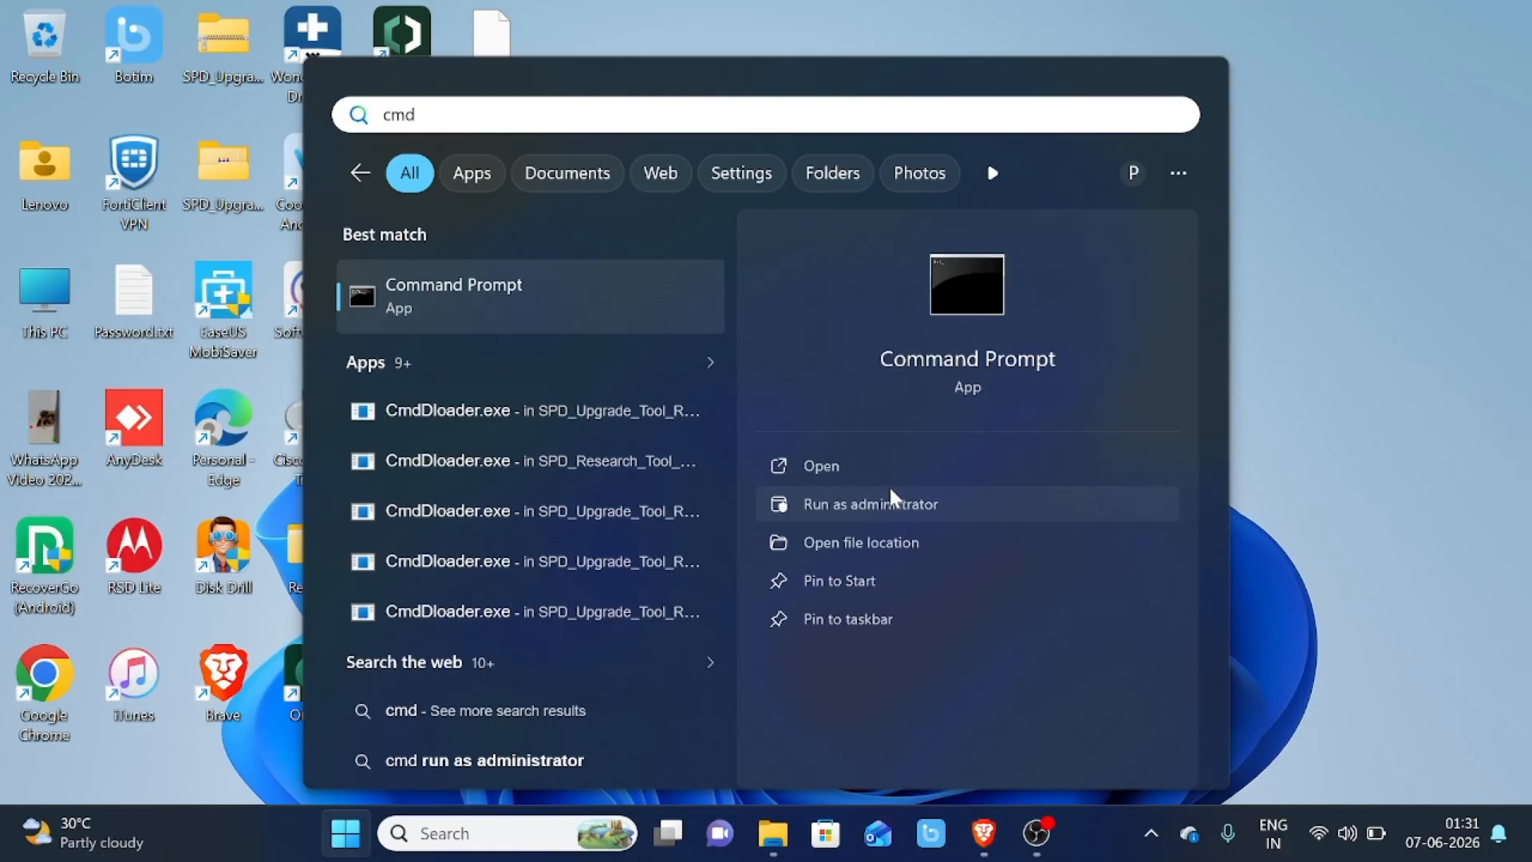
left_click(854, 497)
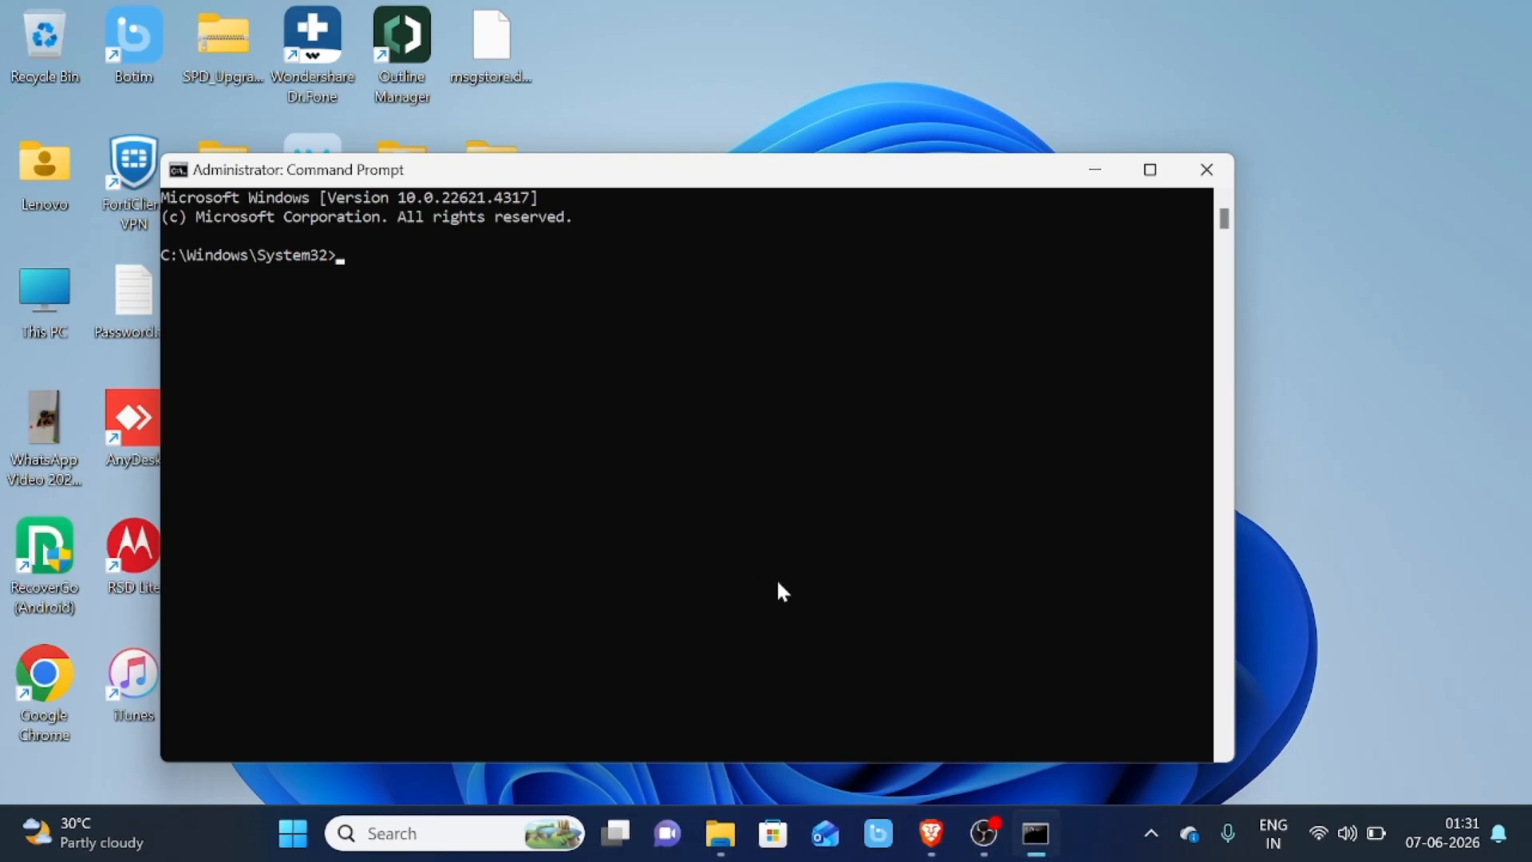
type("sfc /scannow")
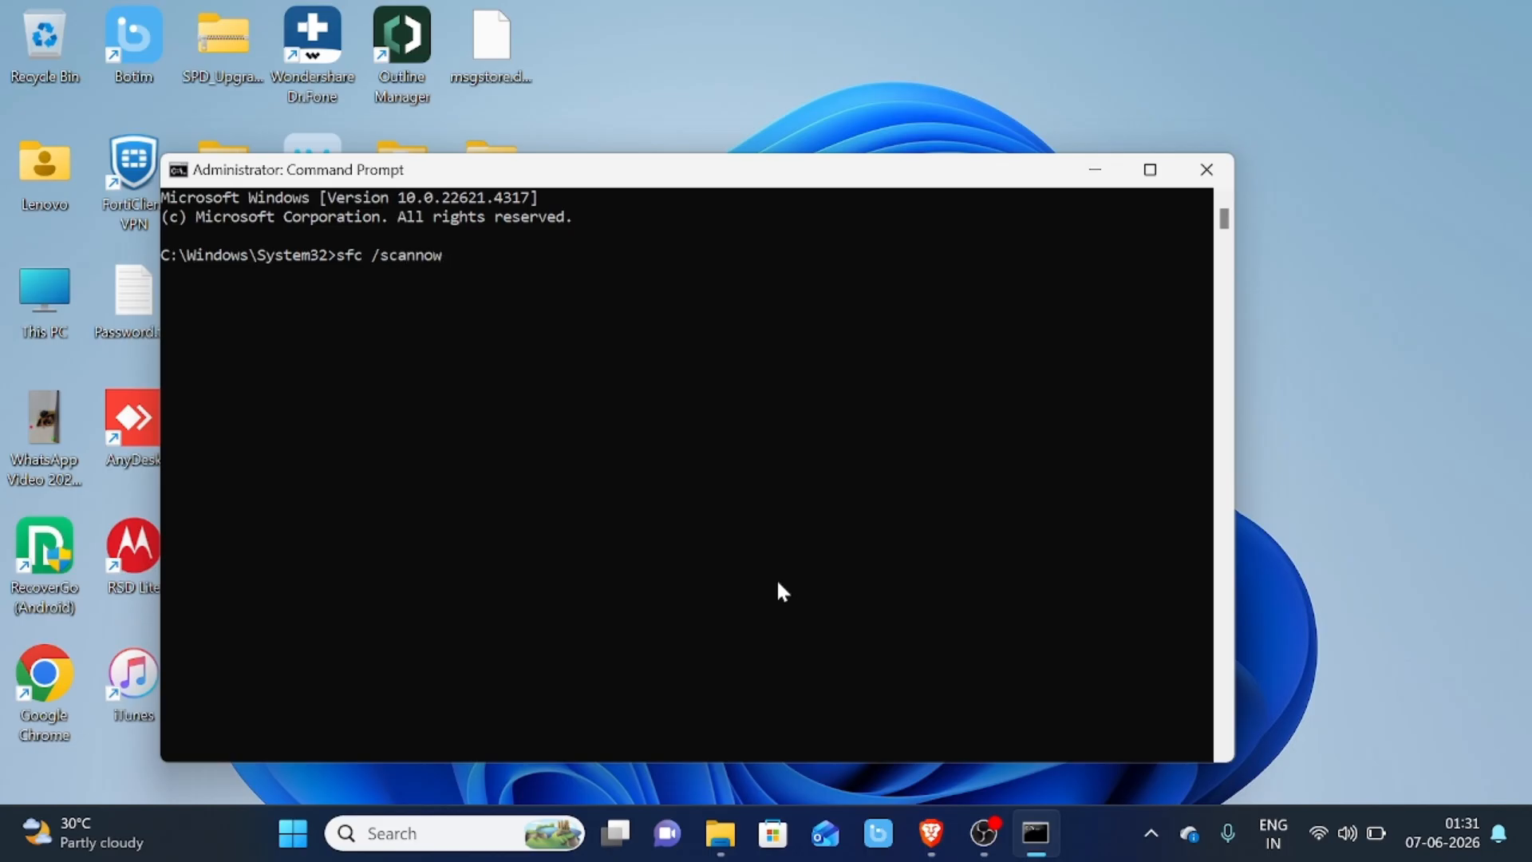
key("Return")
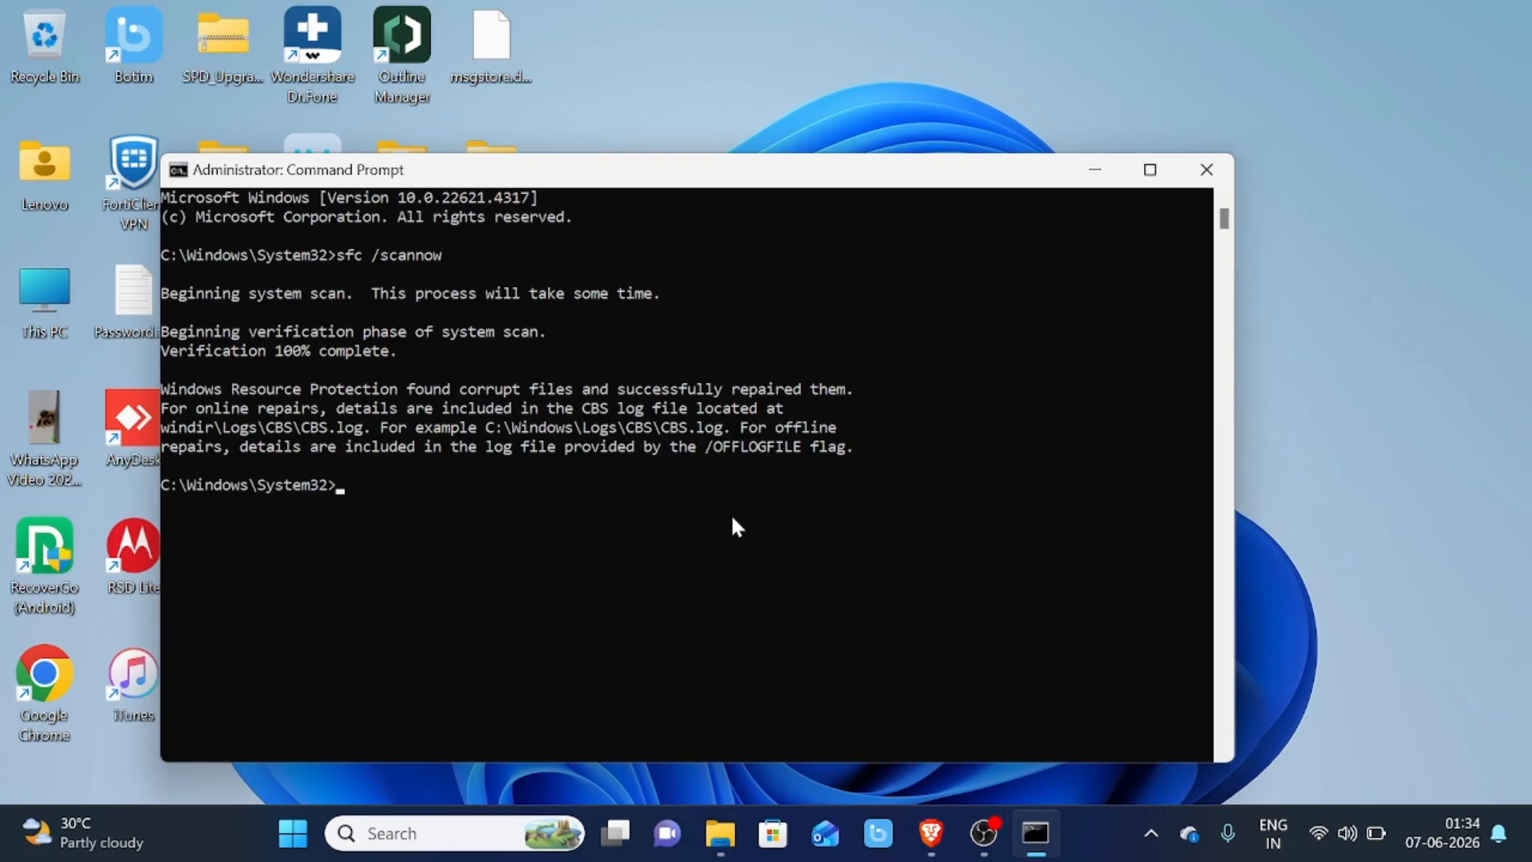
type("DISM")
type("/Res")
type("t")
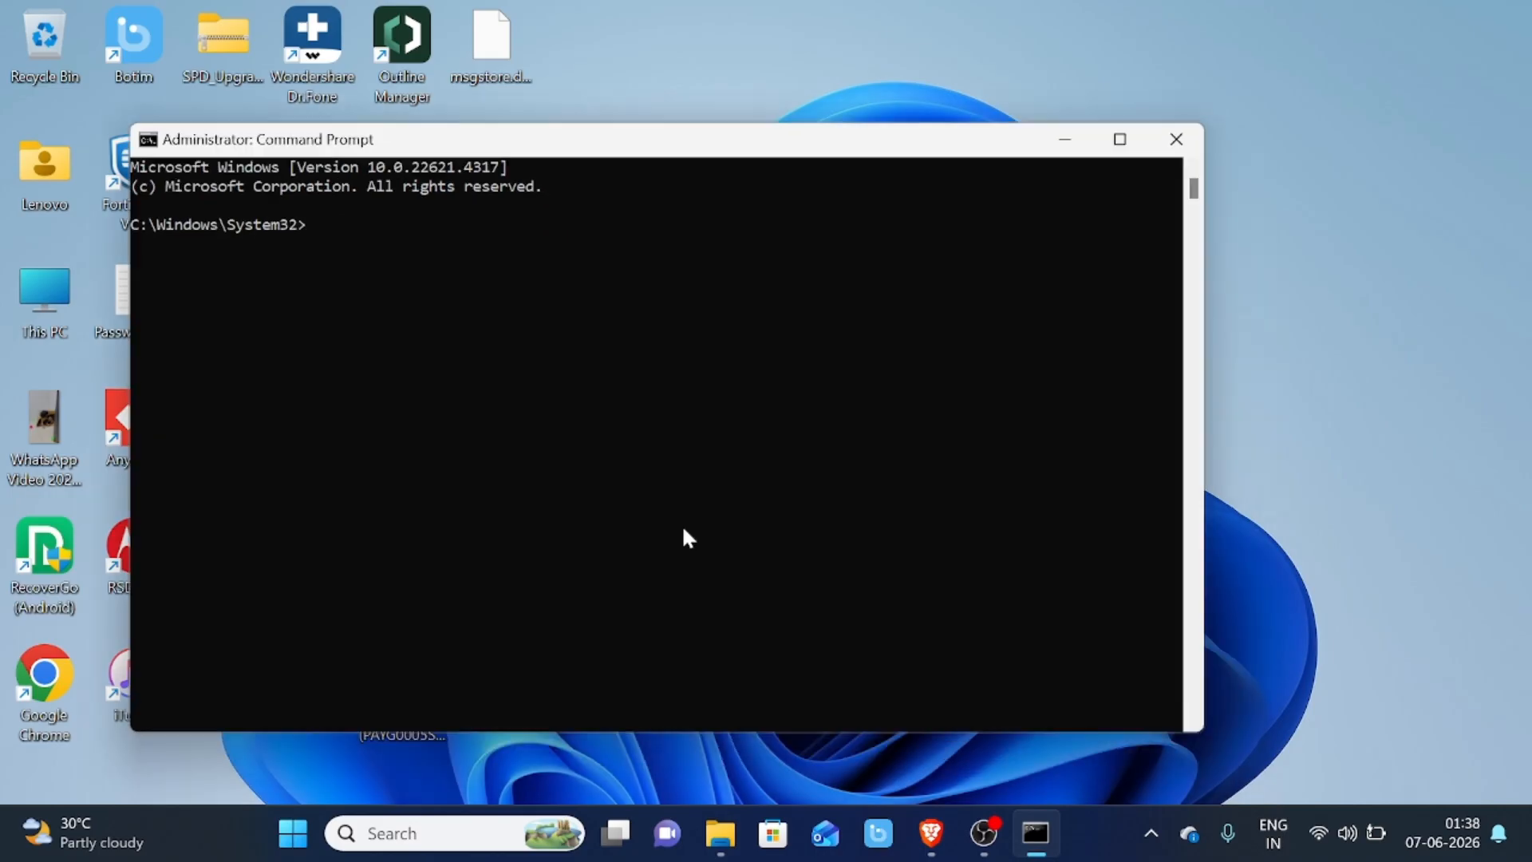
- Check and scan the Windows image by running DISM /Online /Cleanup-iMage with /CheckHealth and with /ScanHealth
type("DISM /Online /Cleanup-iMage /CheckHealth")
key("Return")
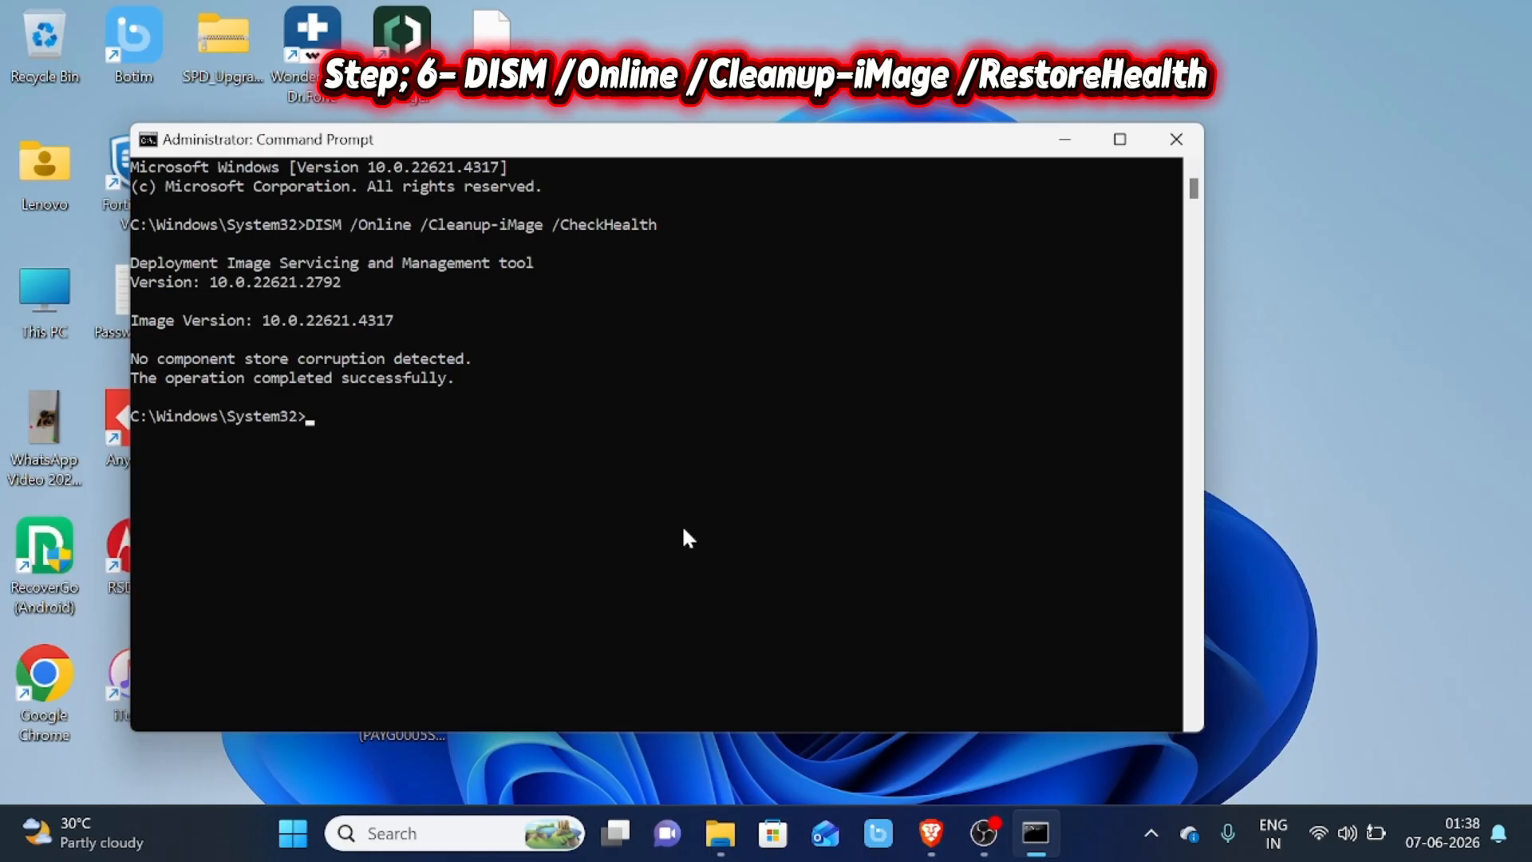
key("Up")
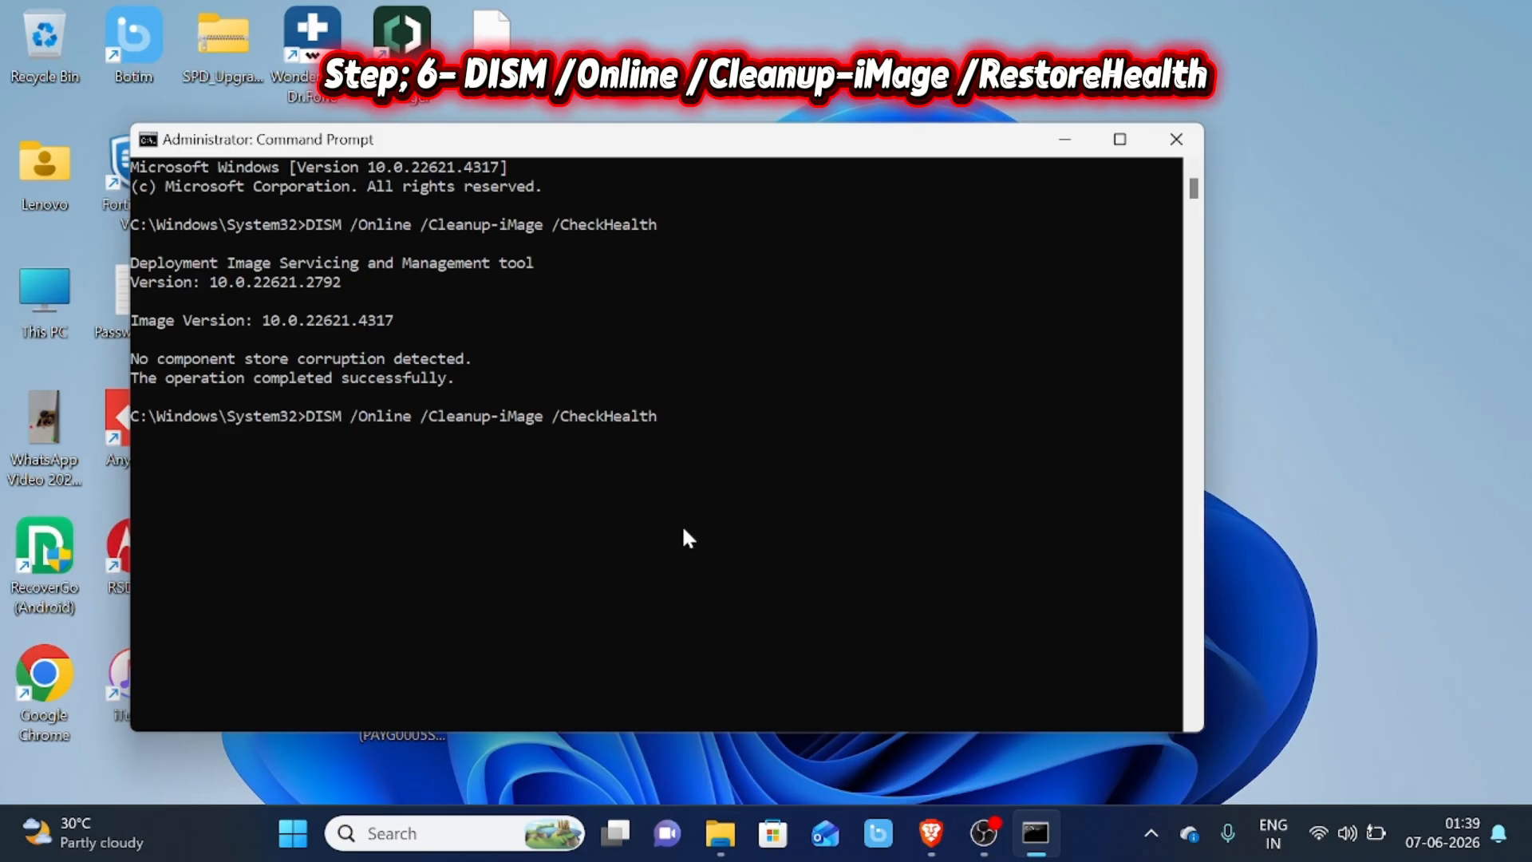
key("BackSpace")
key("BackSpace")
key("BackSpace")
key("BackSpace")
key("BackSpace")
key("BackSpace")
key("BackSpace")
key("BackSpace")
key("BackSpace")
key("BackSpace")
key("BackSpace")
type("ScanHealth")
key("Return")
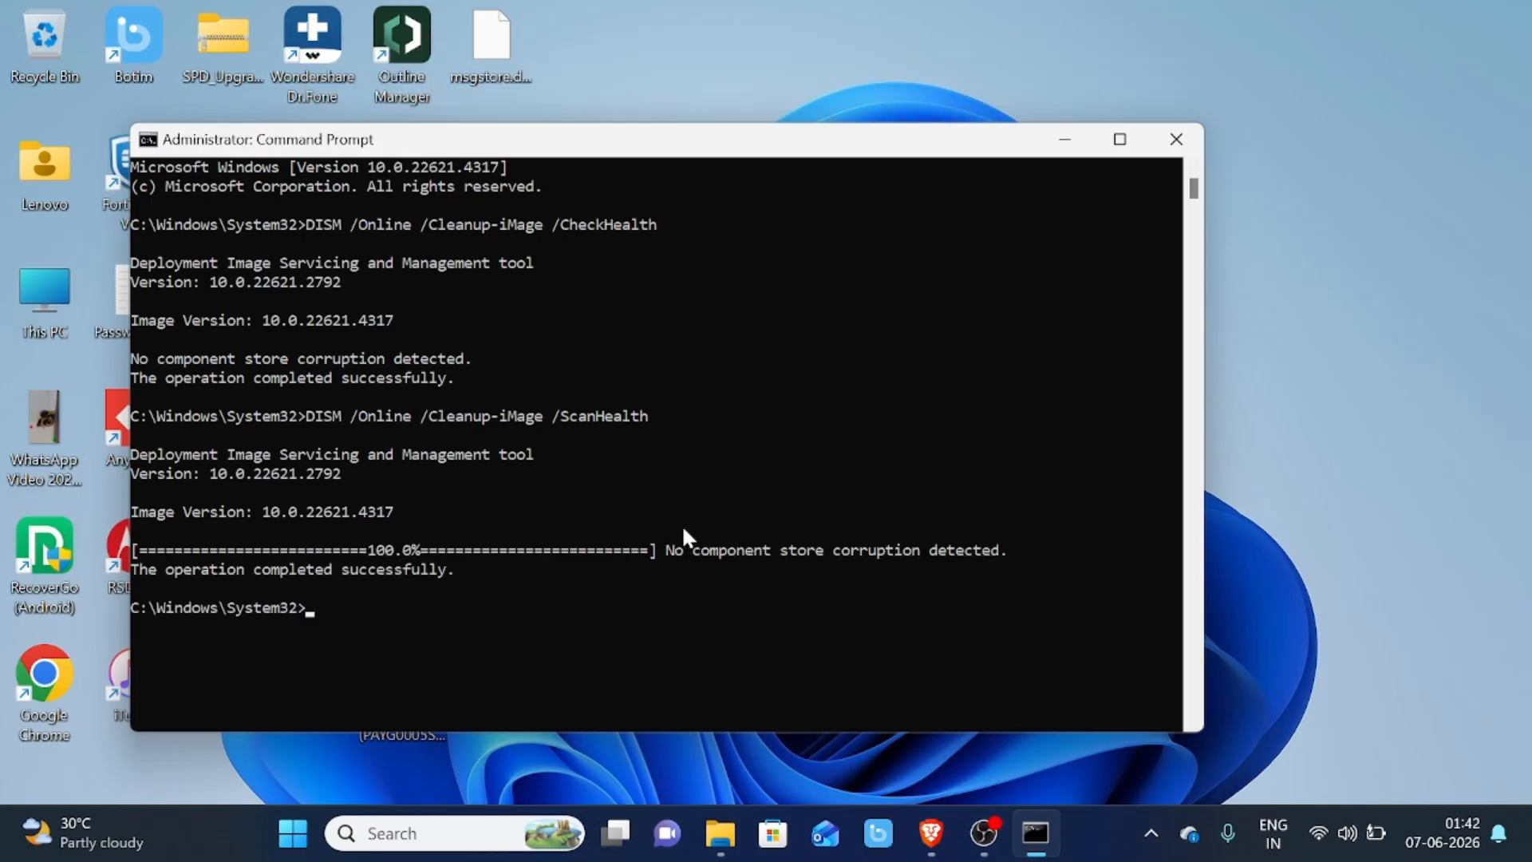
- Repair the Windows image by running DISM /Online /Cleanup-iMage /RestoreHealth
key("Up")
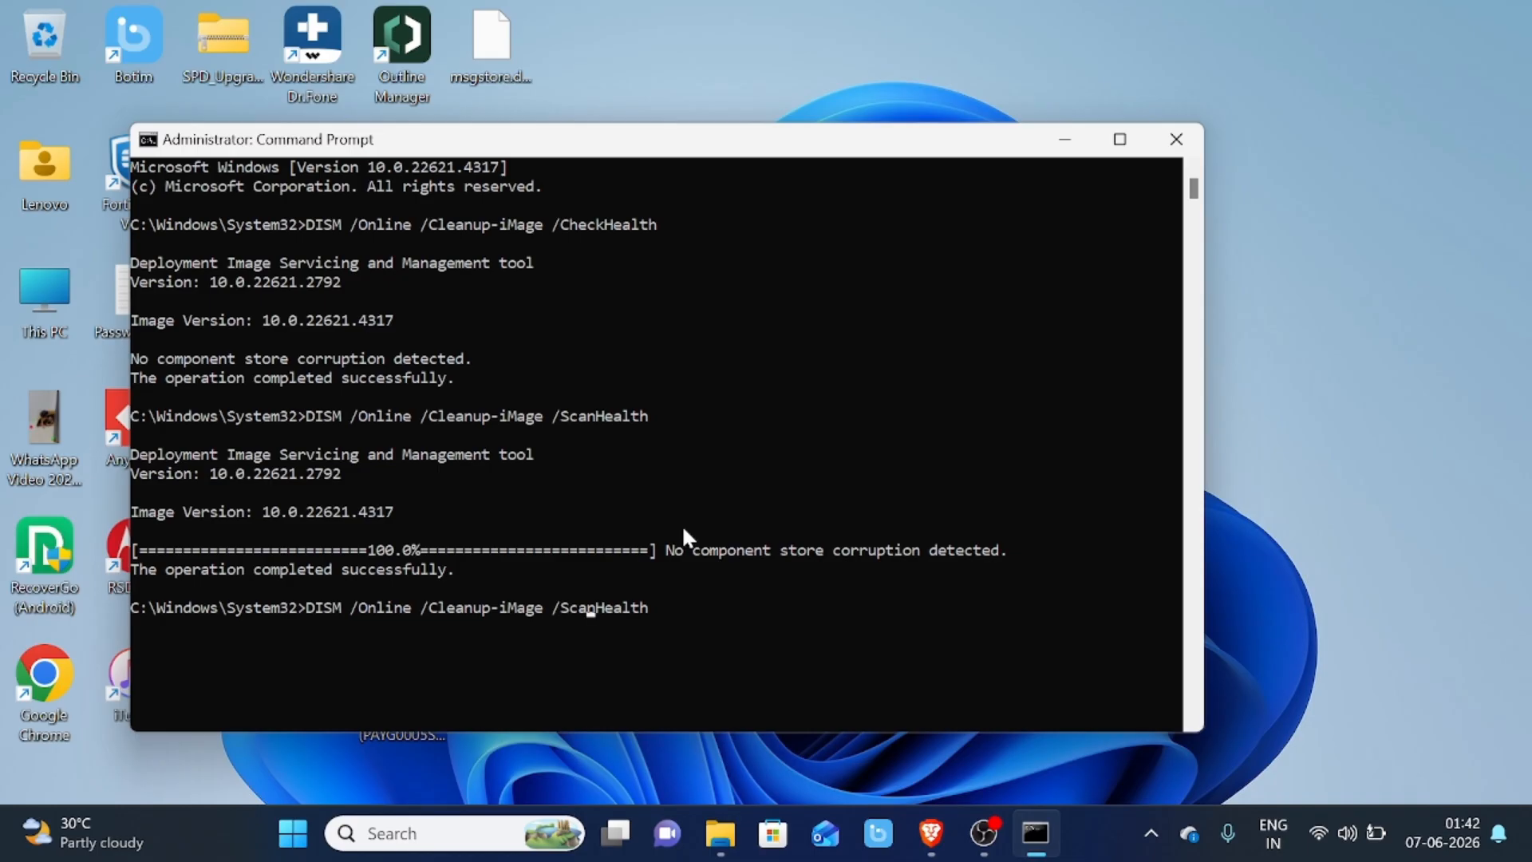
key("BackSpace")
key("BackSpace")
key("BackSpace")
key("BackSpace")
type("Restore")
key("Return")
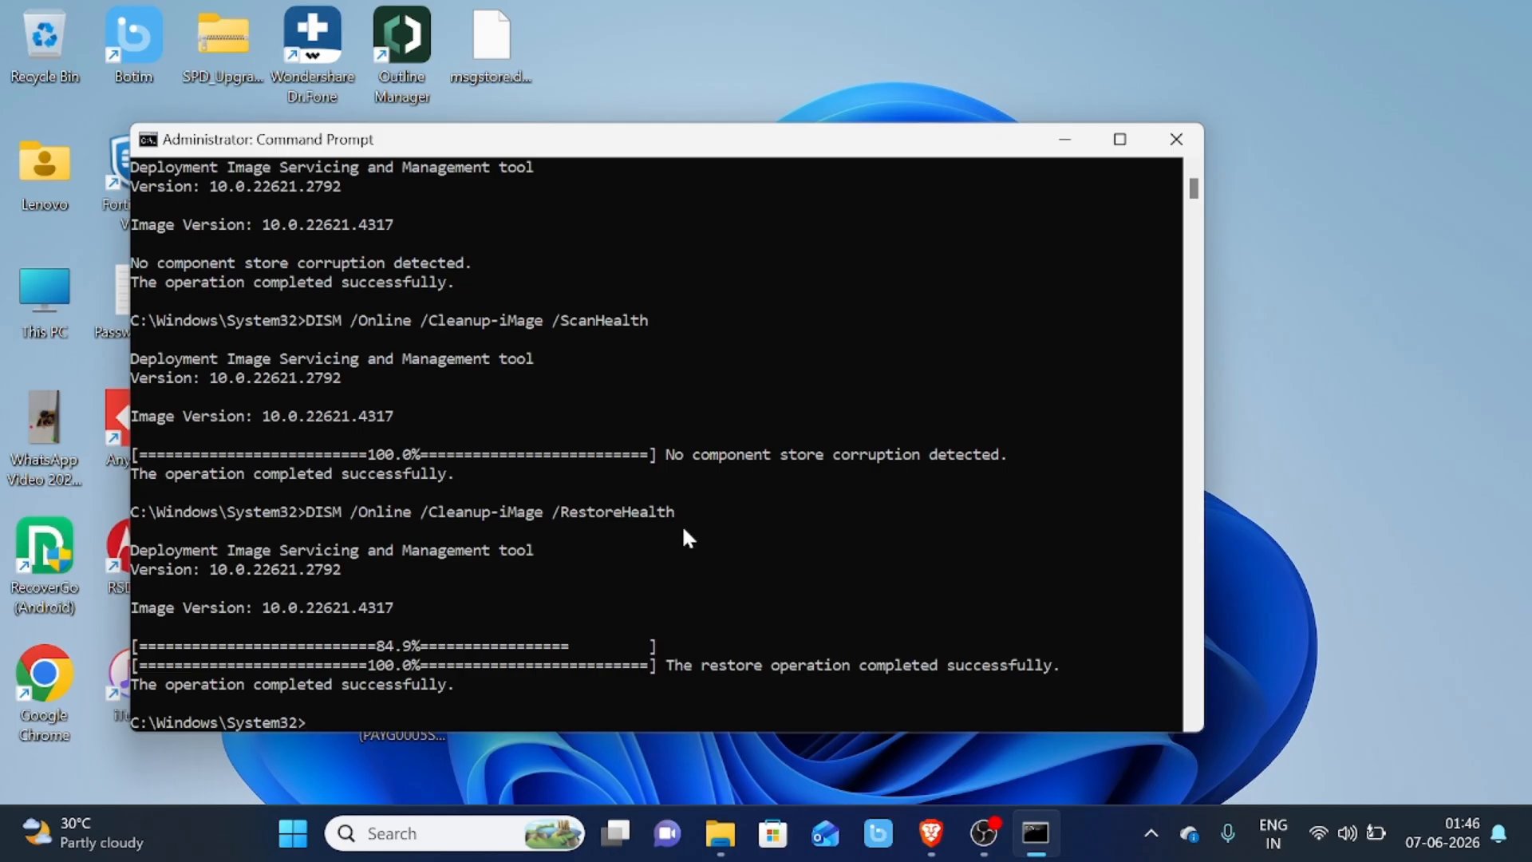
scroll(683, 529, "down", 1)
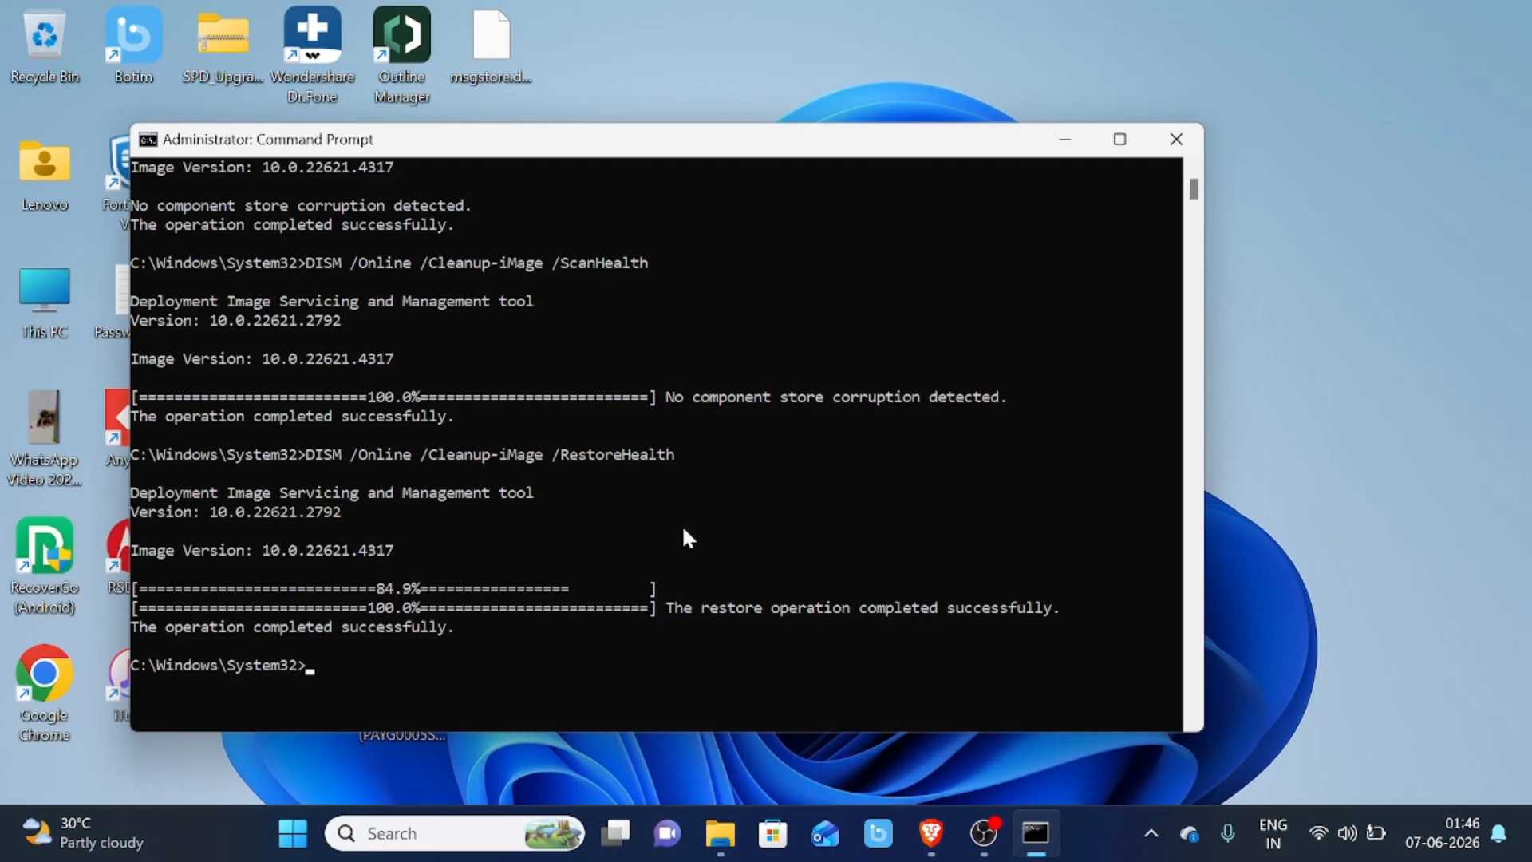
- Run sfc /scannow once more in the administrator Command Prompt
type("sfc")
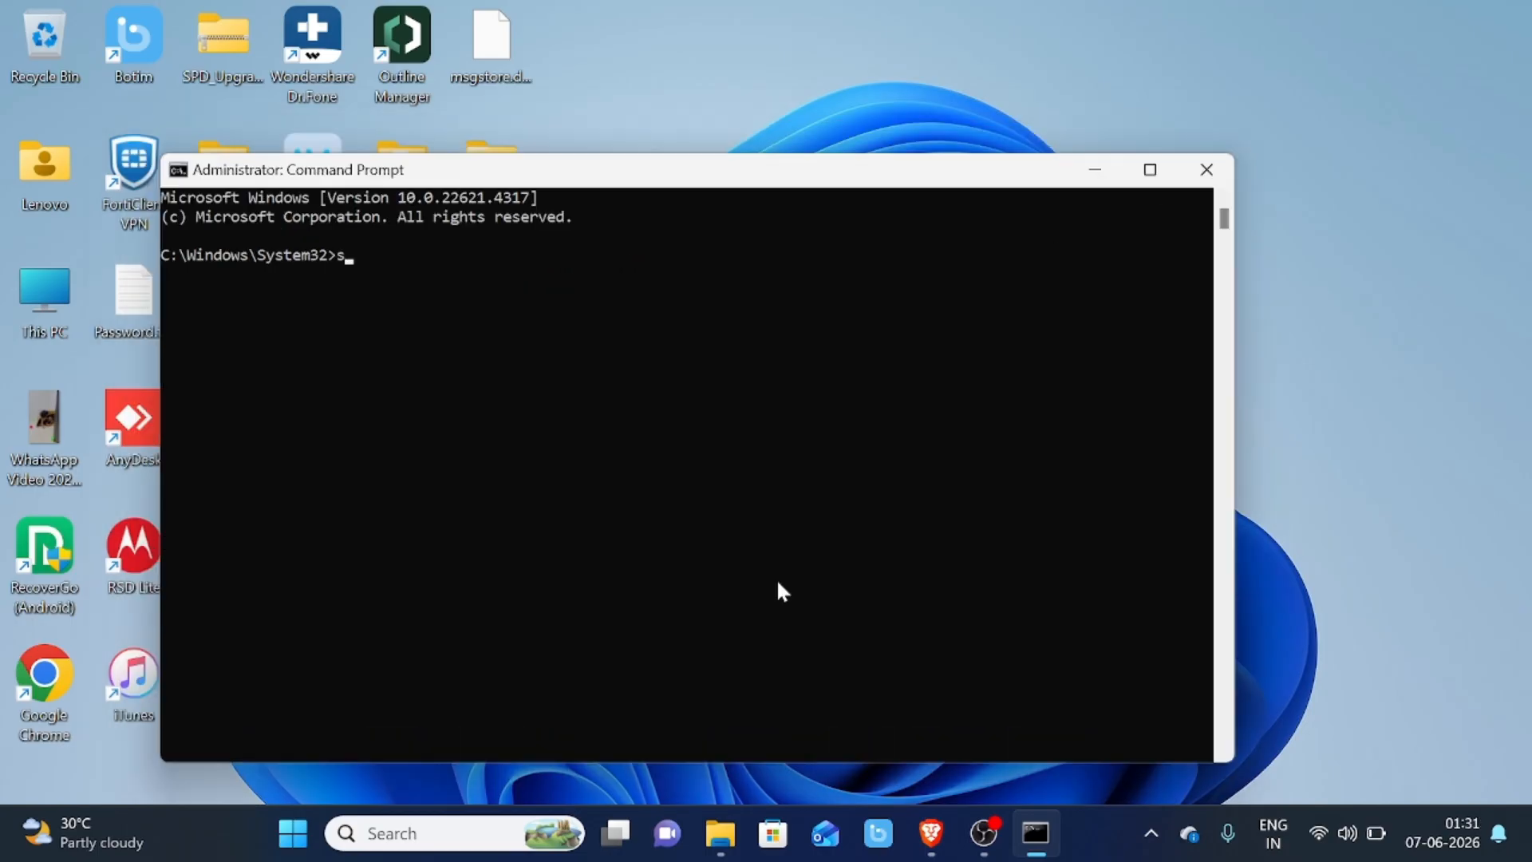
type(" /scannow")
key("Return")
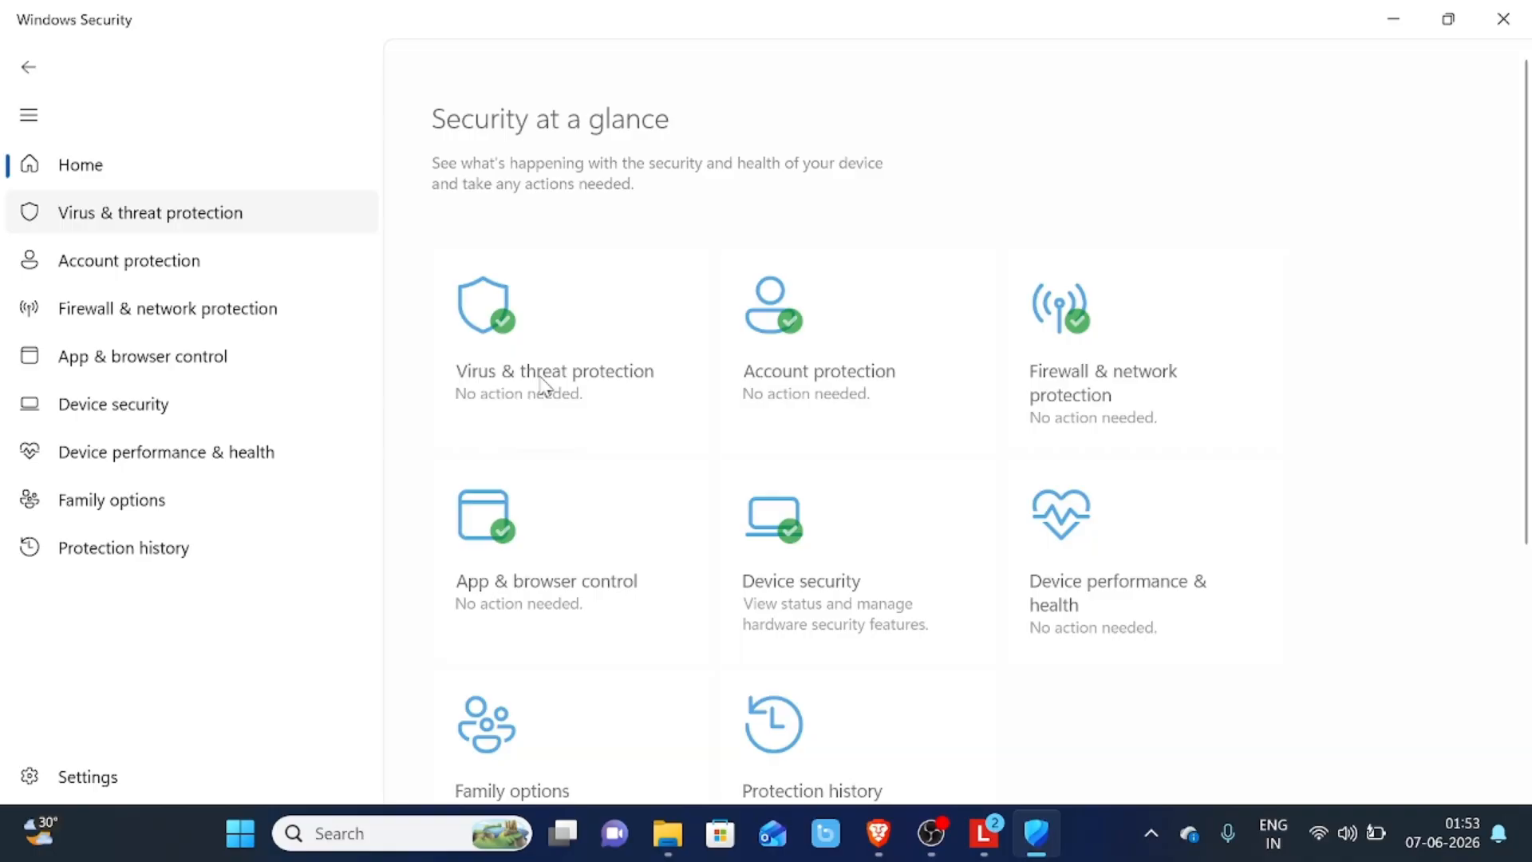
- Start a Full scan from the Virus & threat protection scan options in Windows Security
left_click(541, 383)
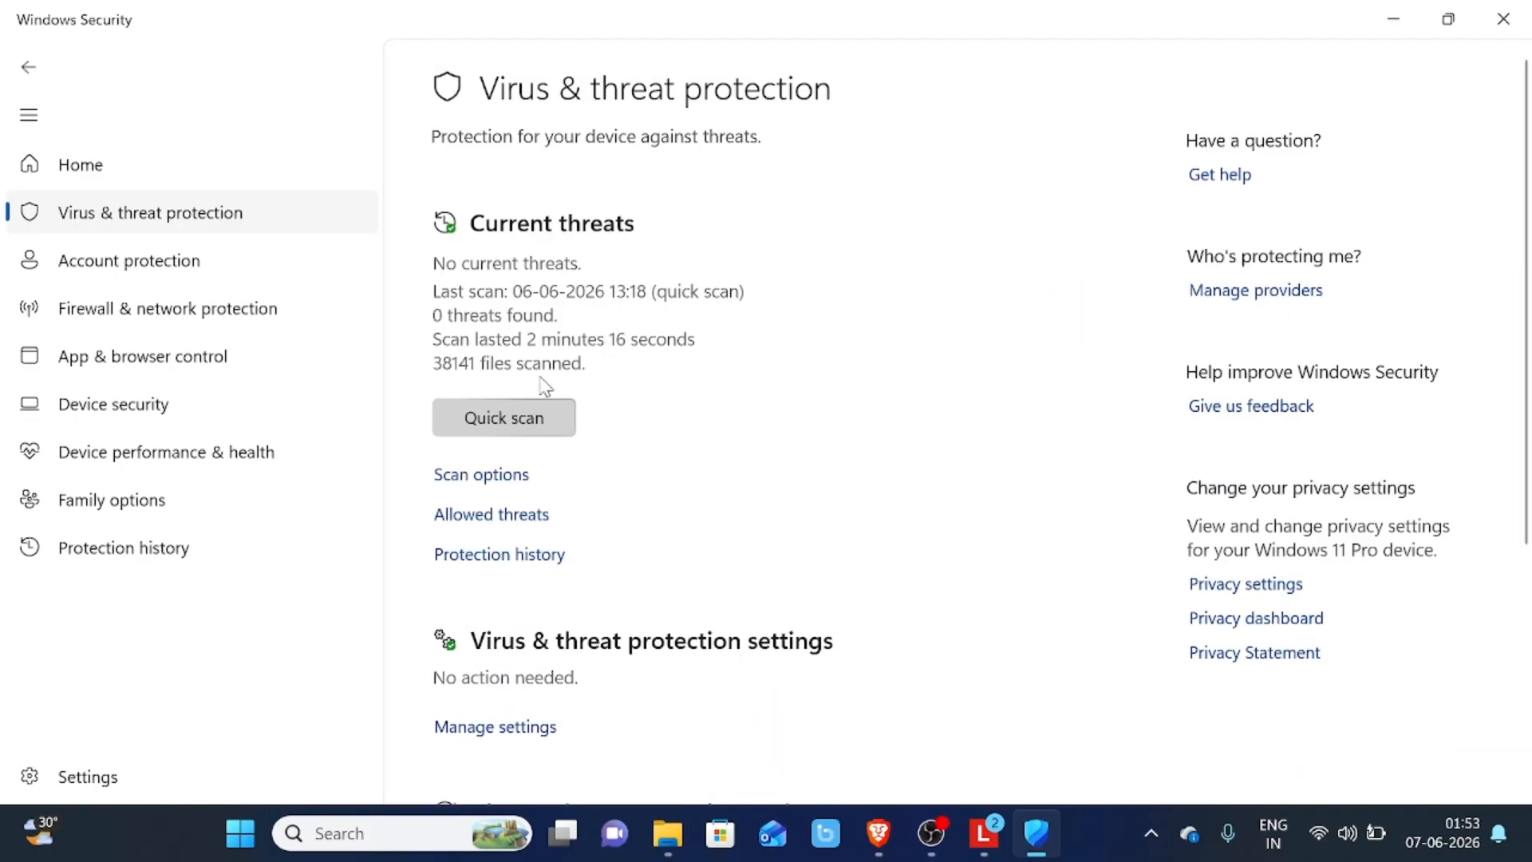
scroll(671, 465, "down", 1)
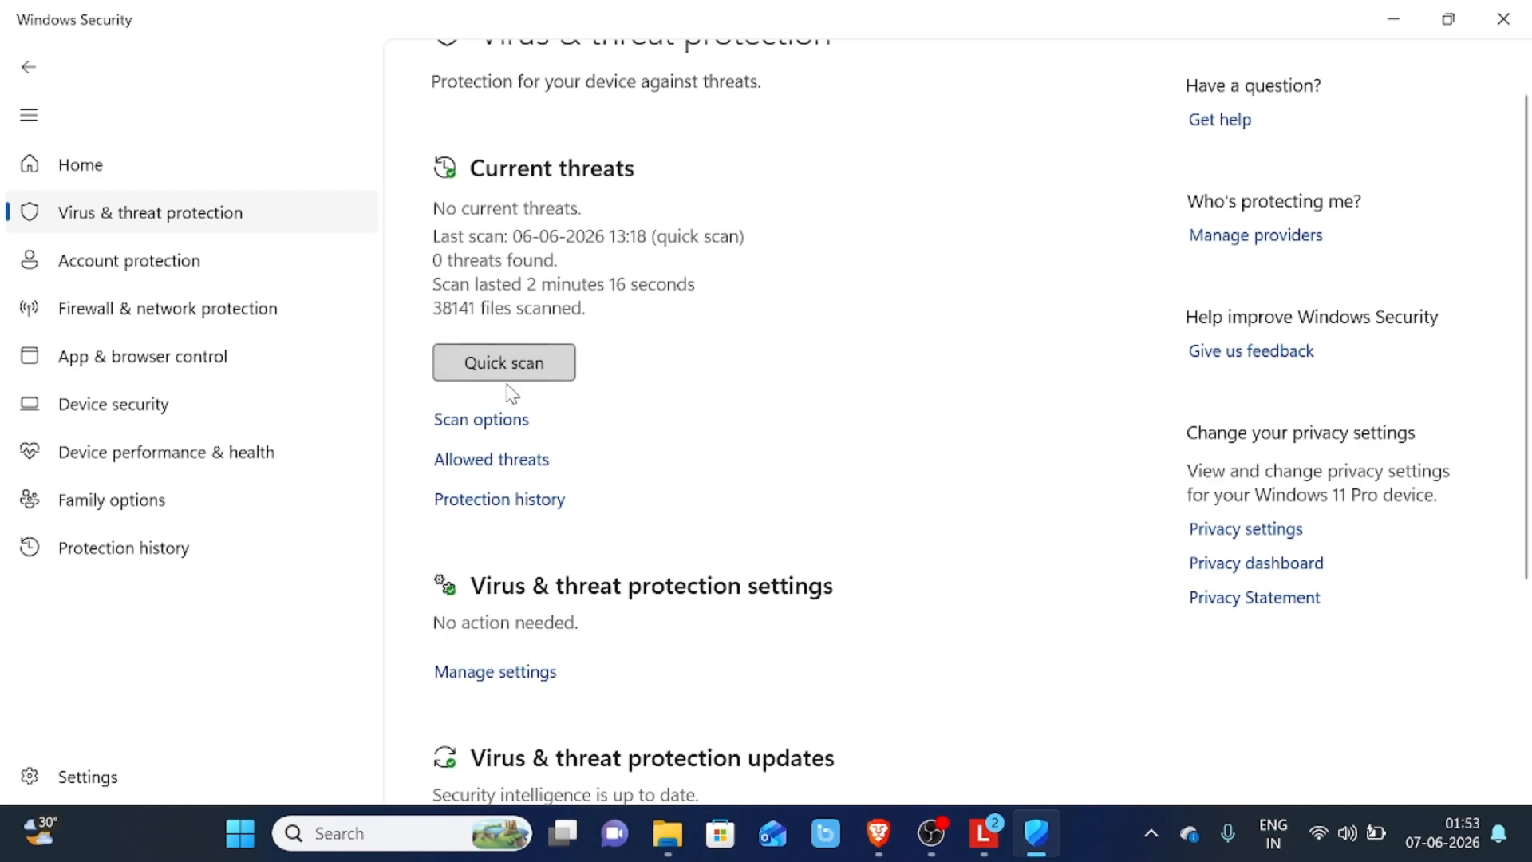
scroll(489, 431, "up", 1)
left_click(483, 461)
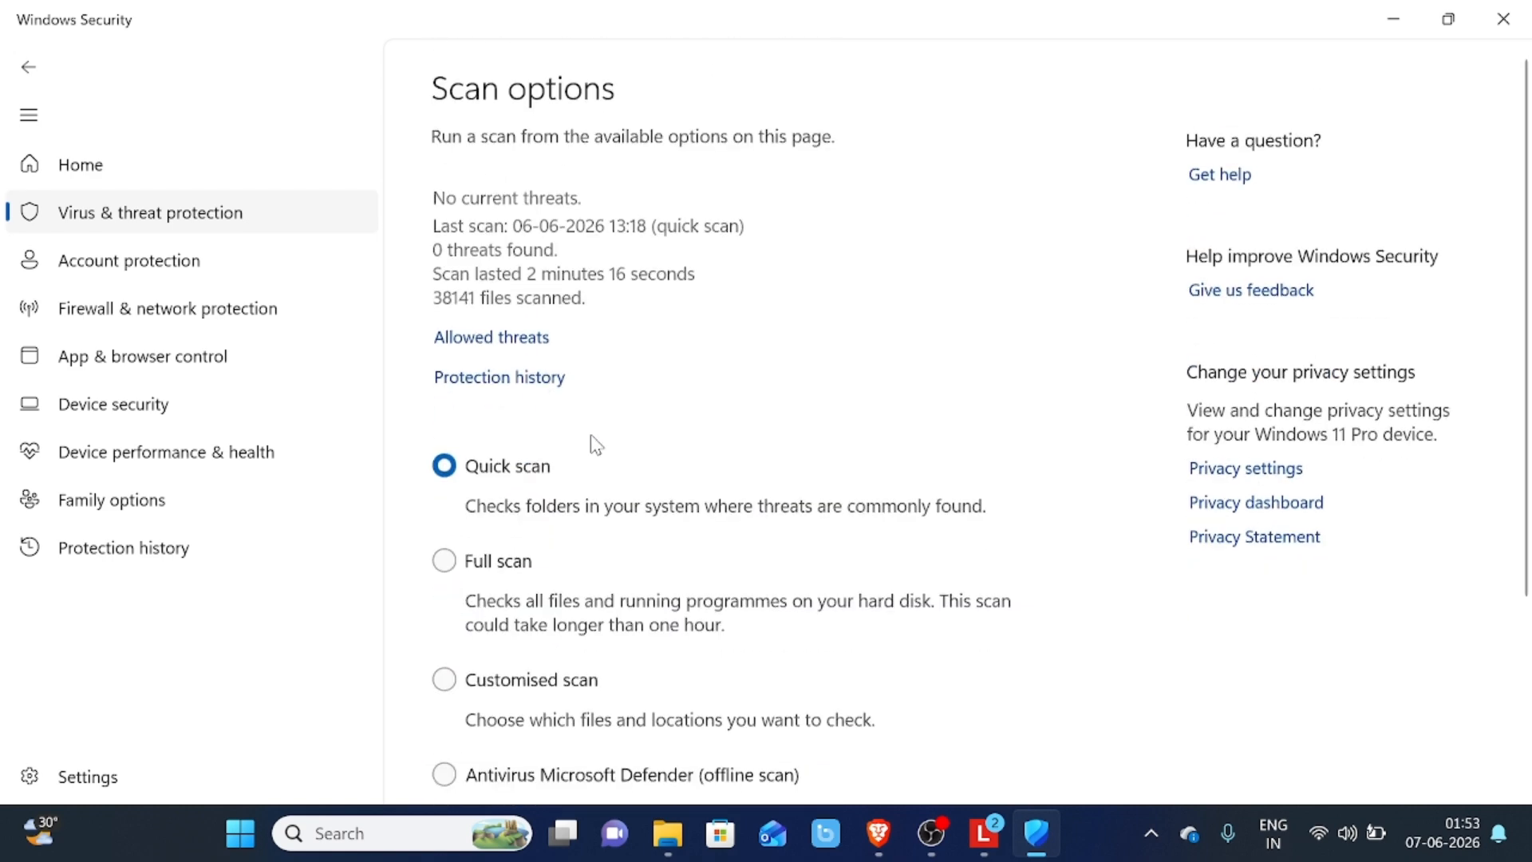
scroll(606, 447, "down", 3)
left_click(482, 412)
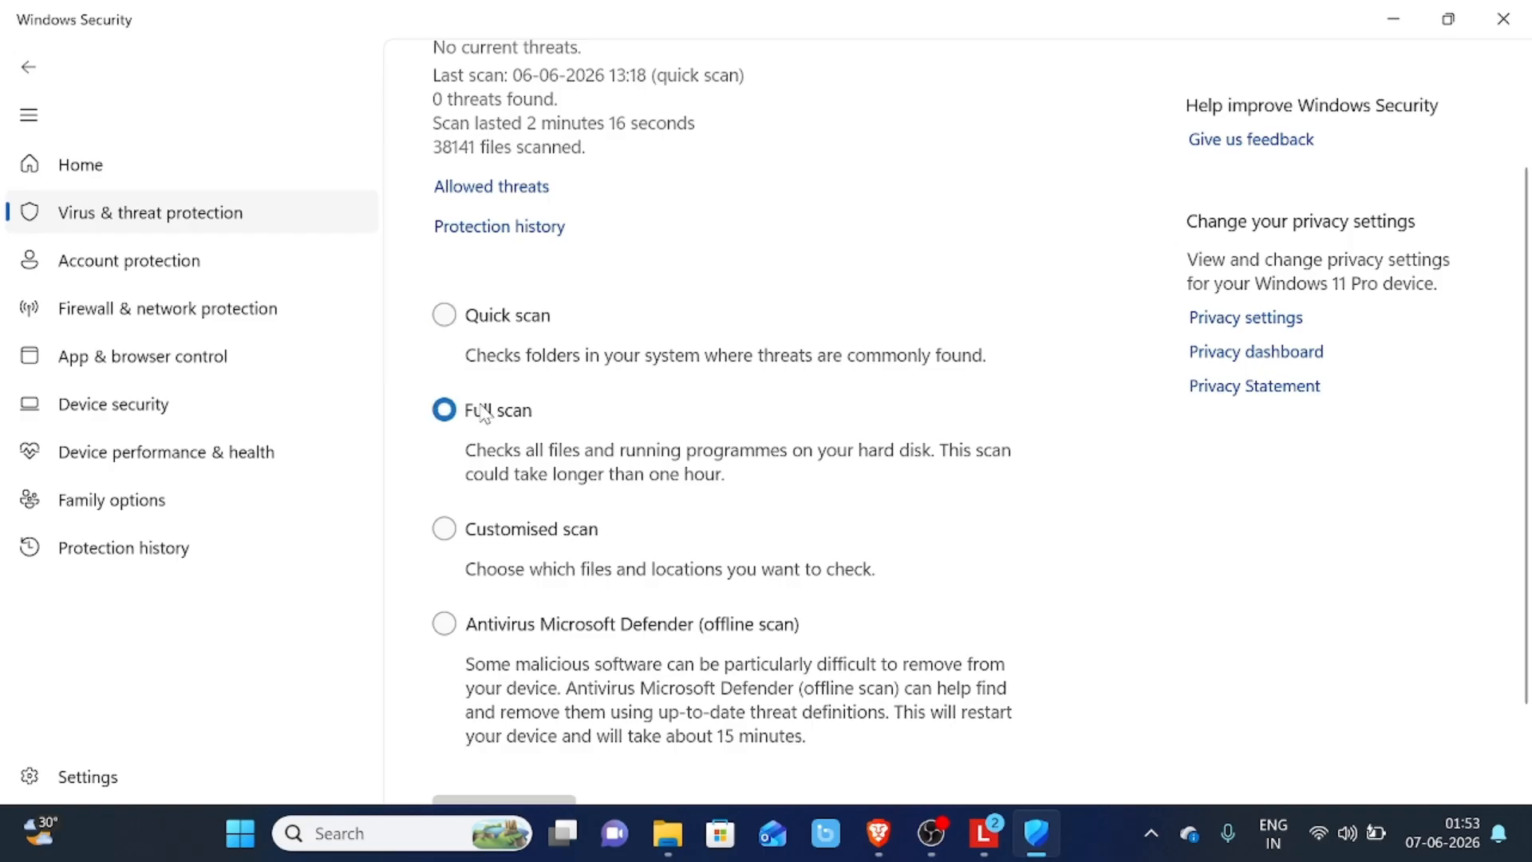
scroll(656, 442, "down", 3)
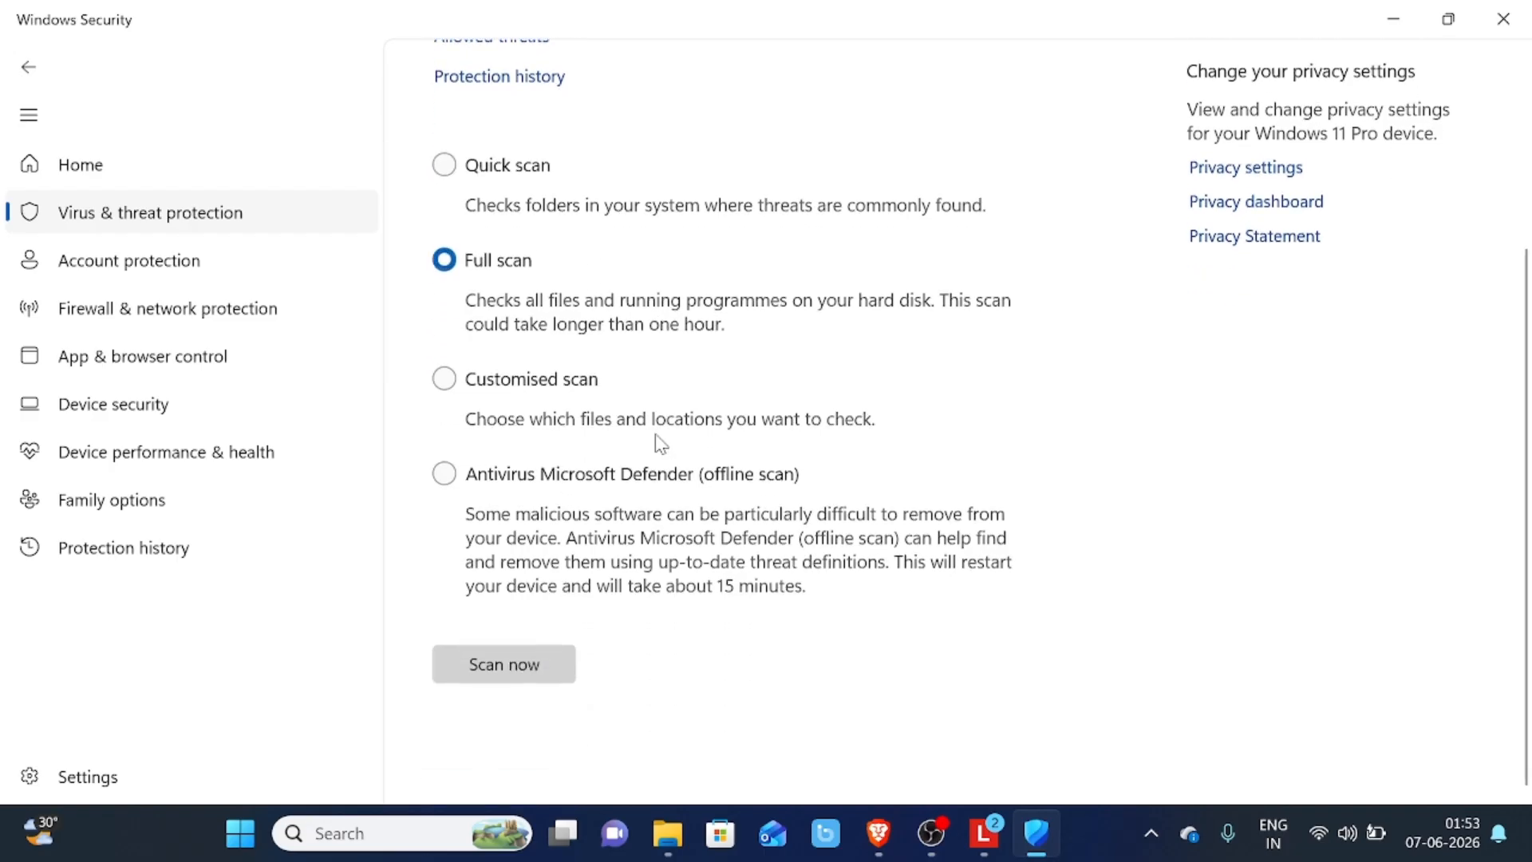
left_click(510, 709)
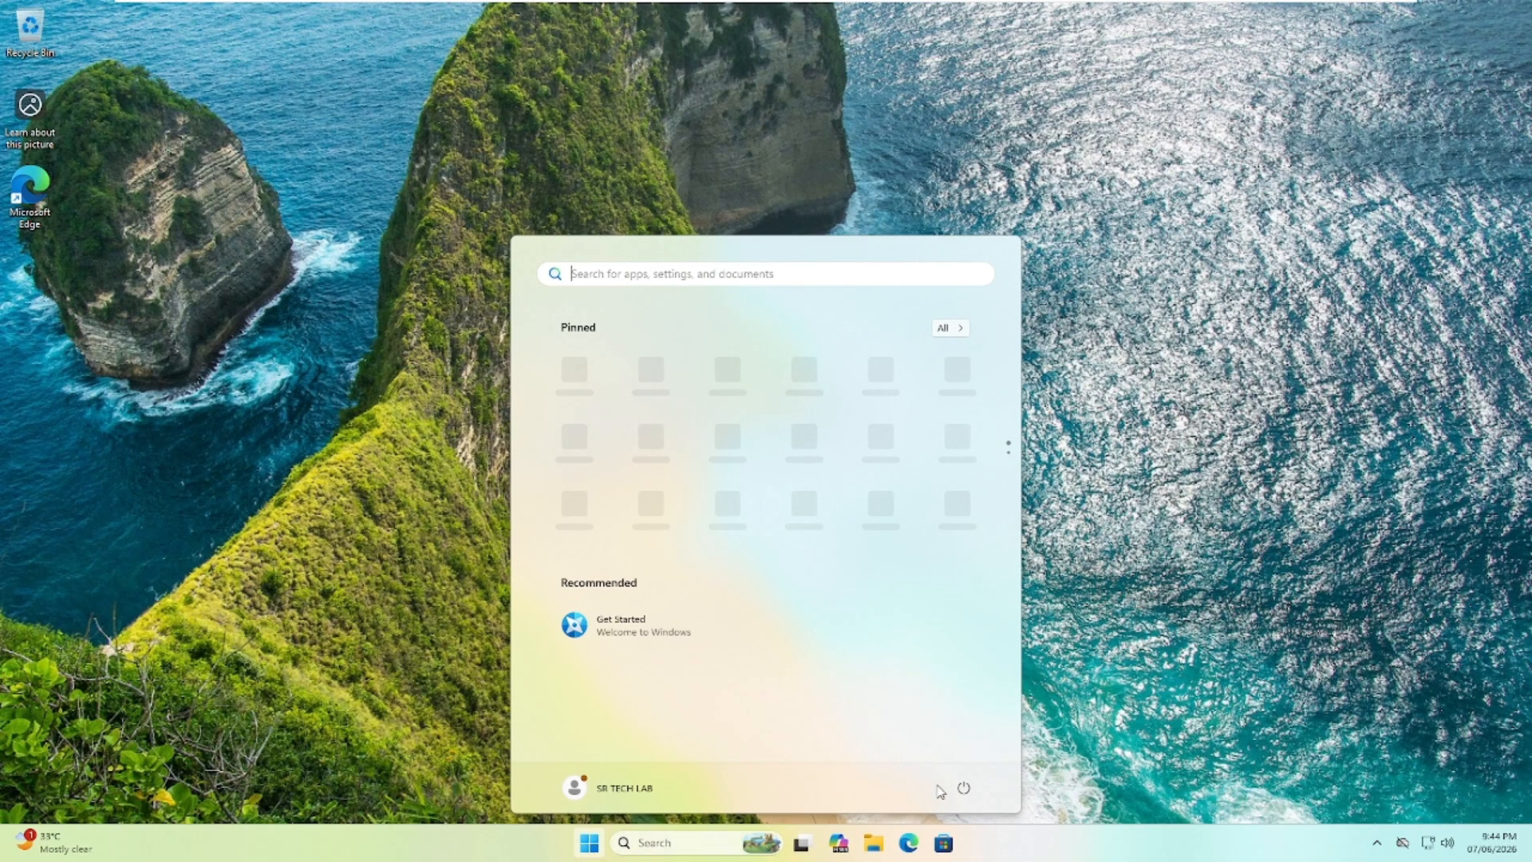
- Restart the PC
left_click(963, 788)
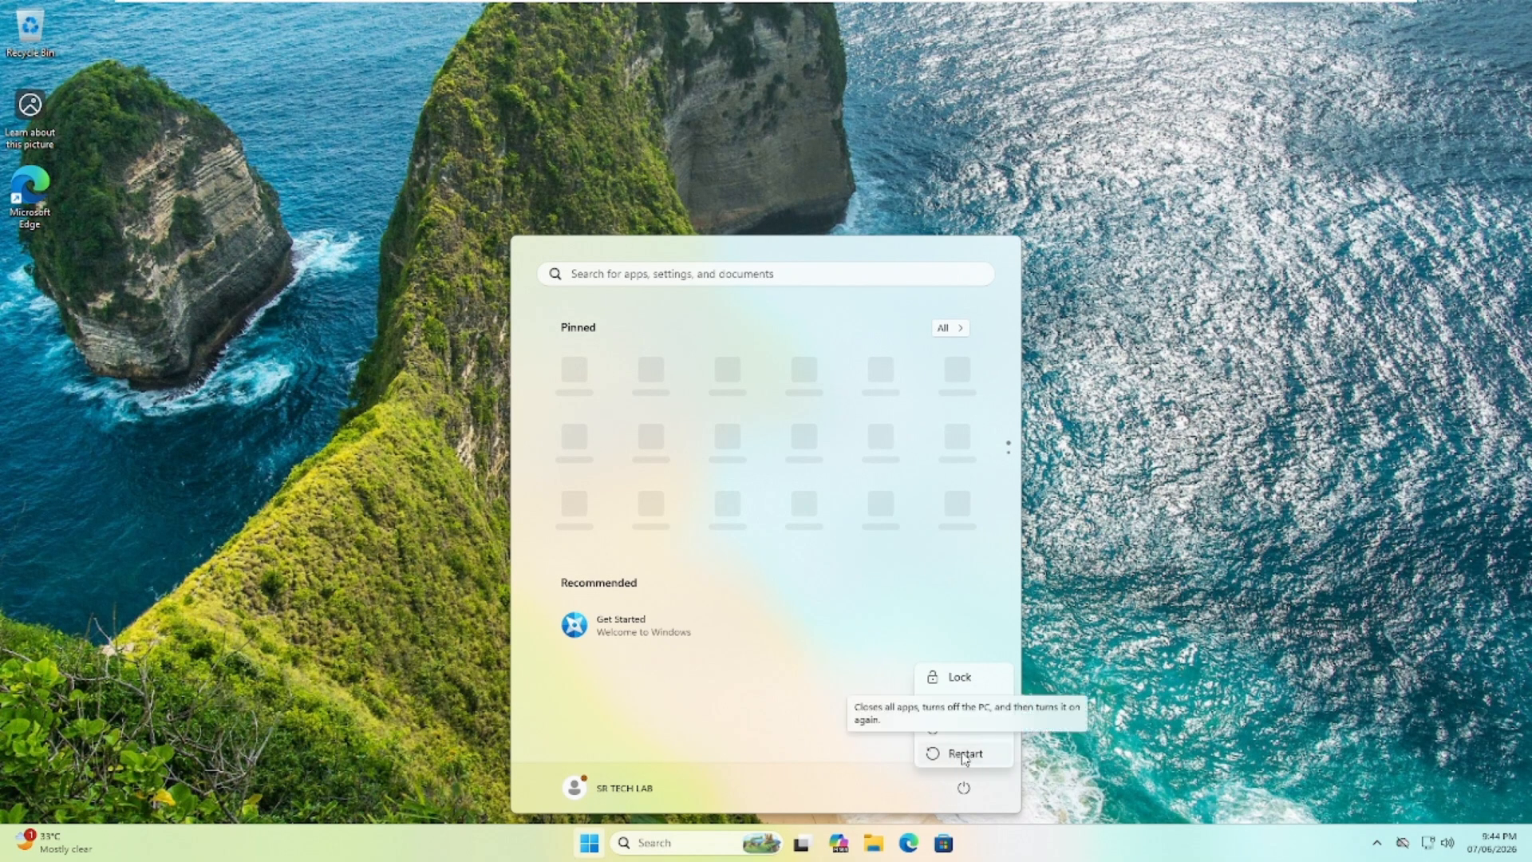
left_click(964, 755)
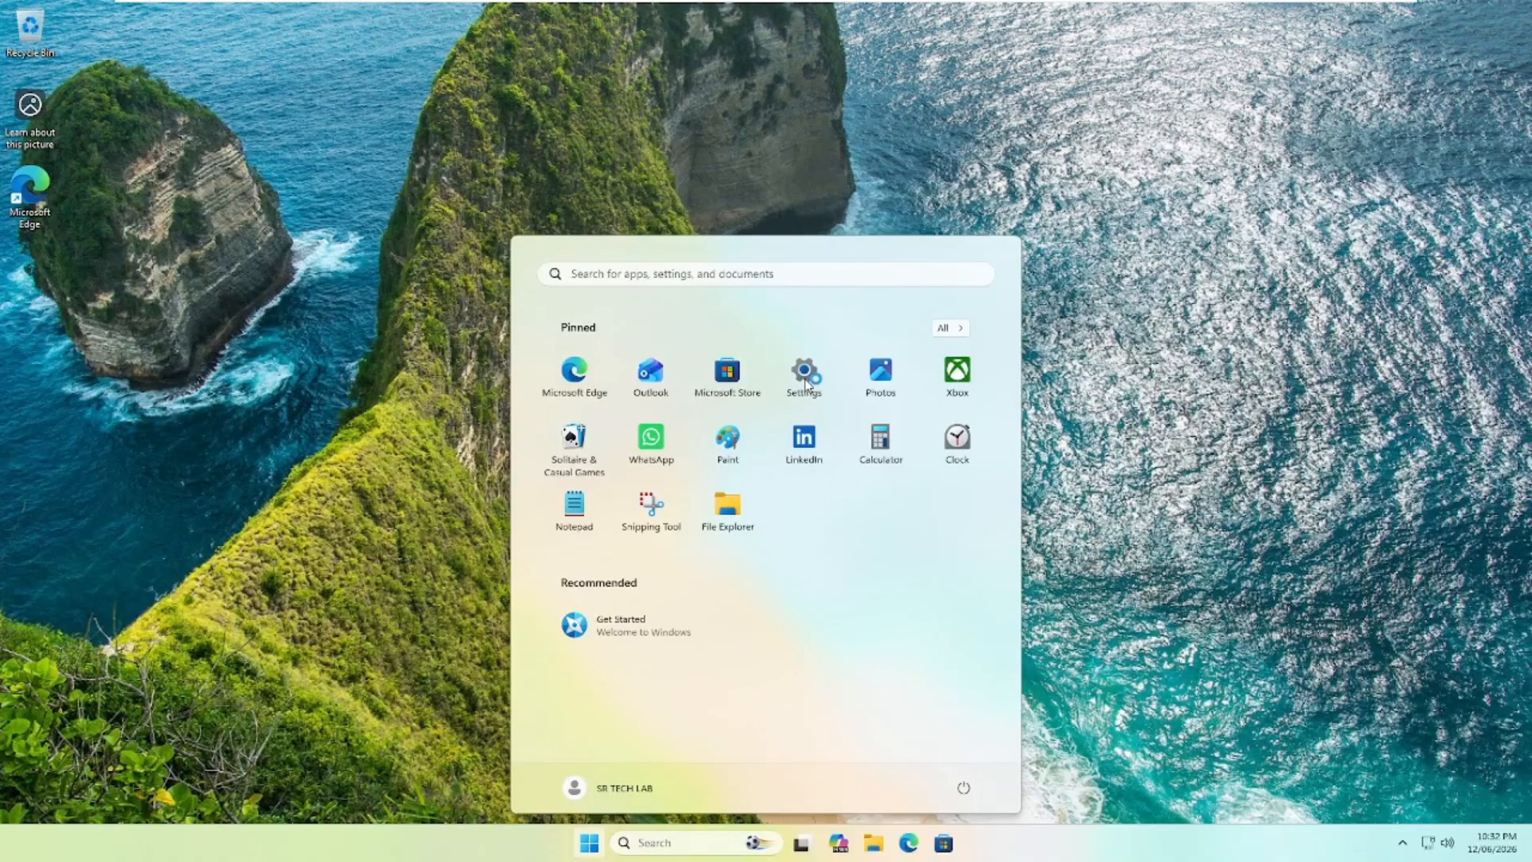
- Open Windows Update in Settings and download and install the pending updates, including the Windows Security platform update KB5007651
left_click(805, 382)
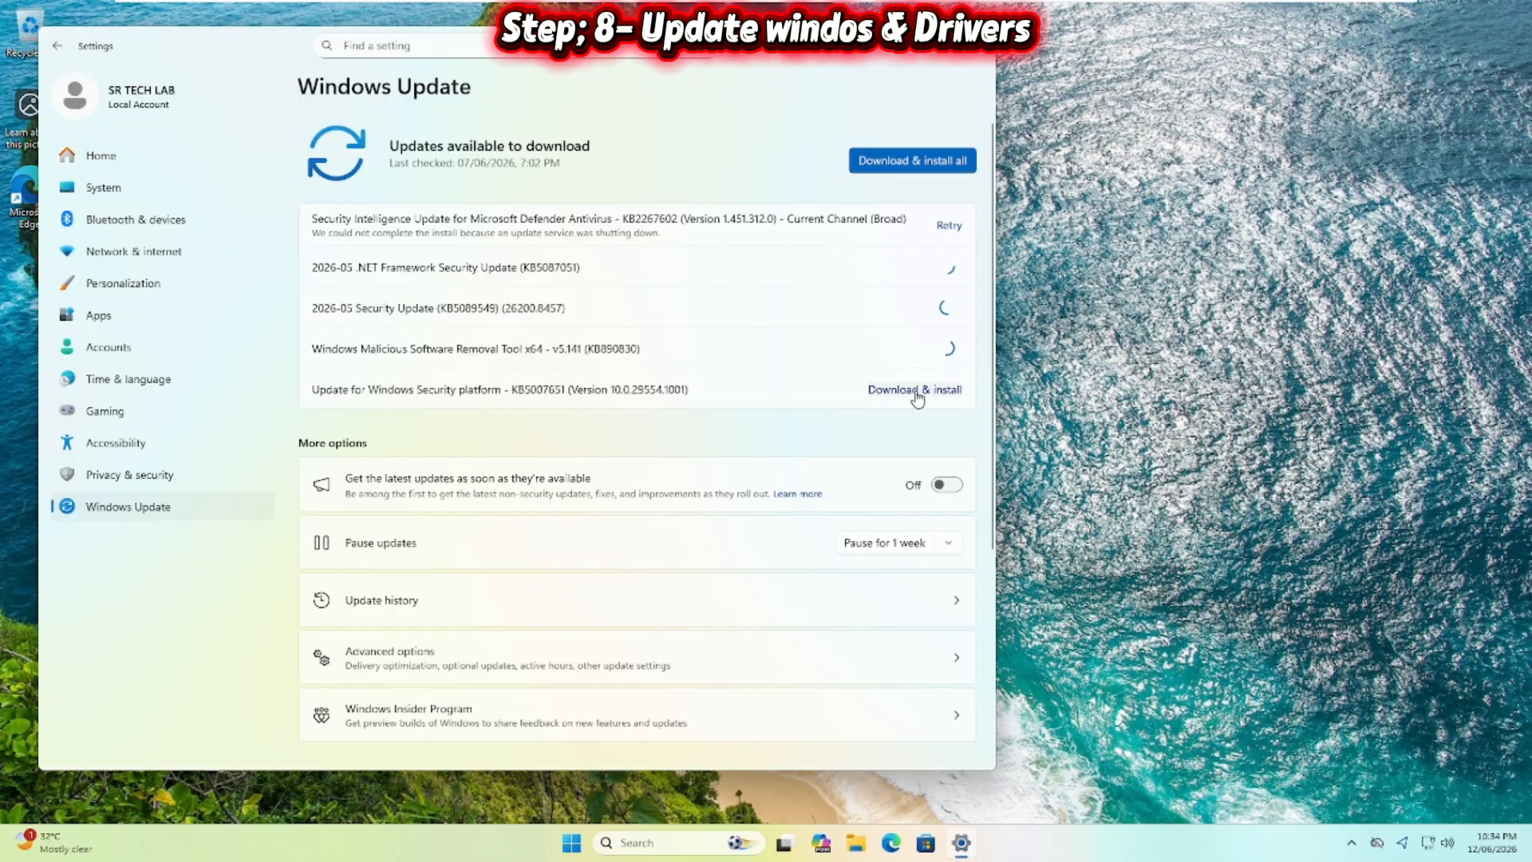
left_click(917, 391)
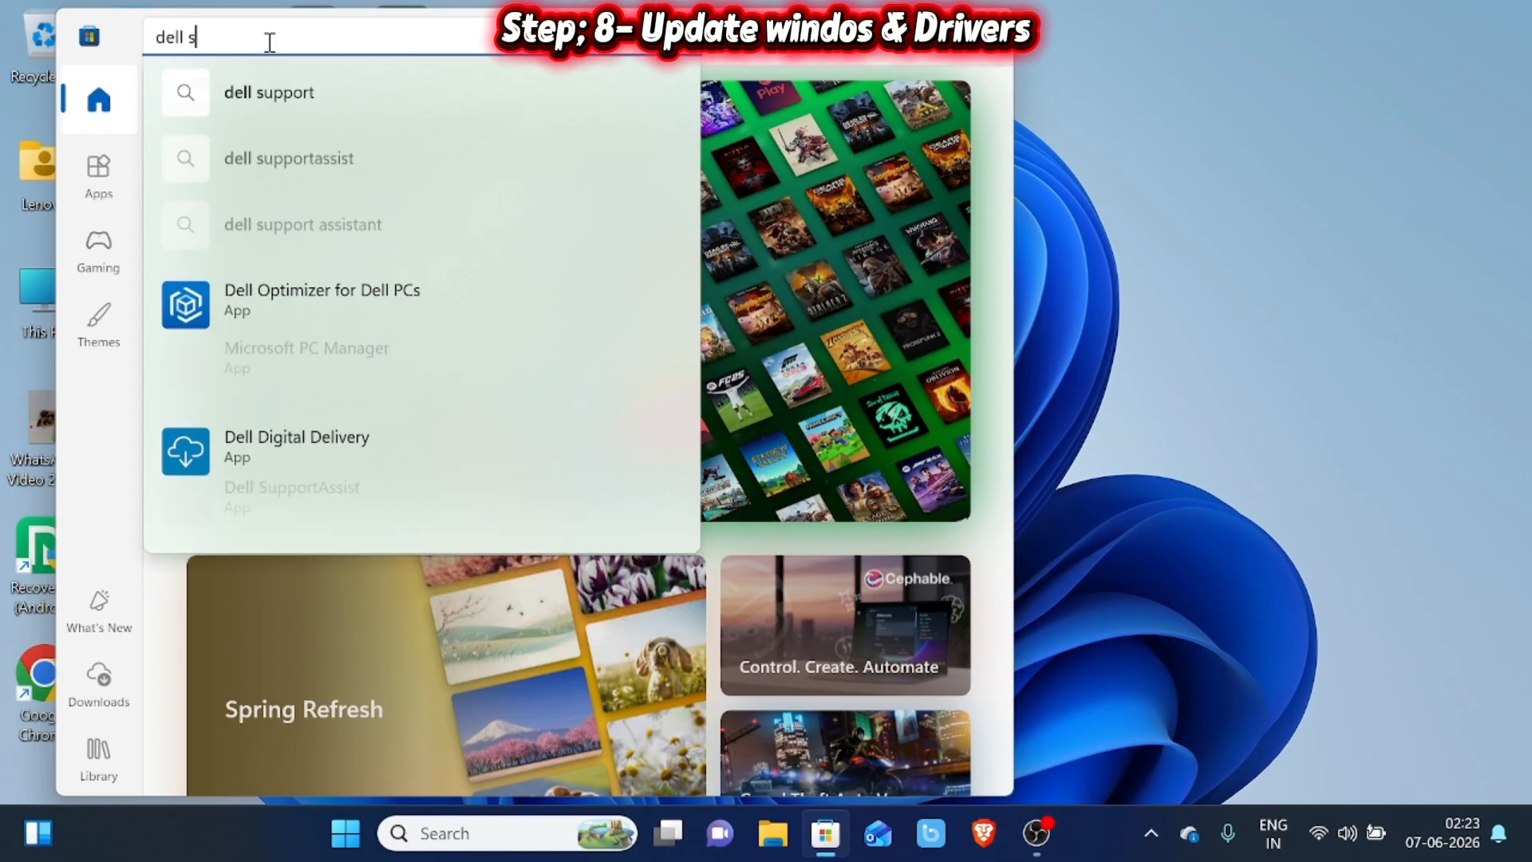
- Search the Microsoft Store for "dell supp" and open the Dell SupportAssist app page
type("upp")
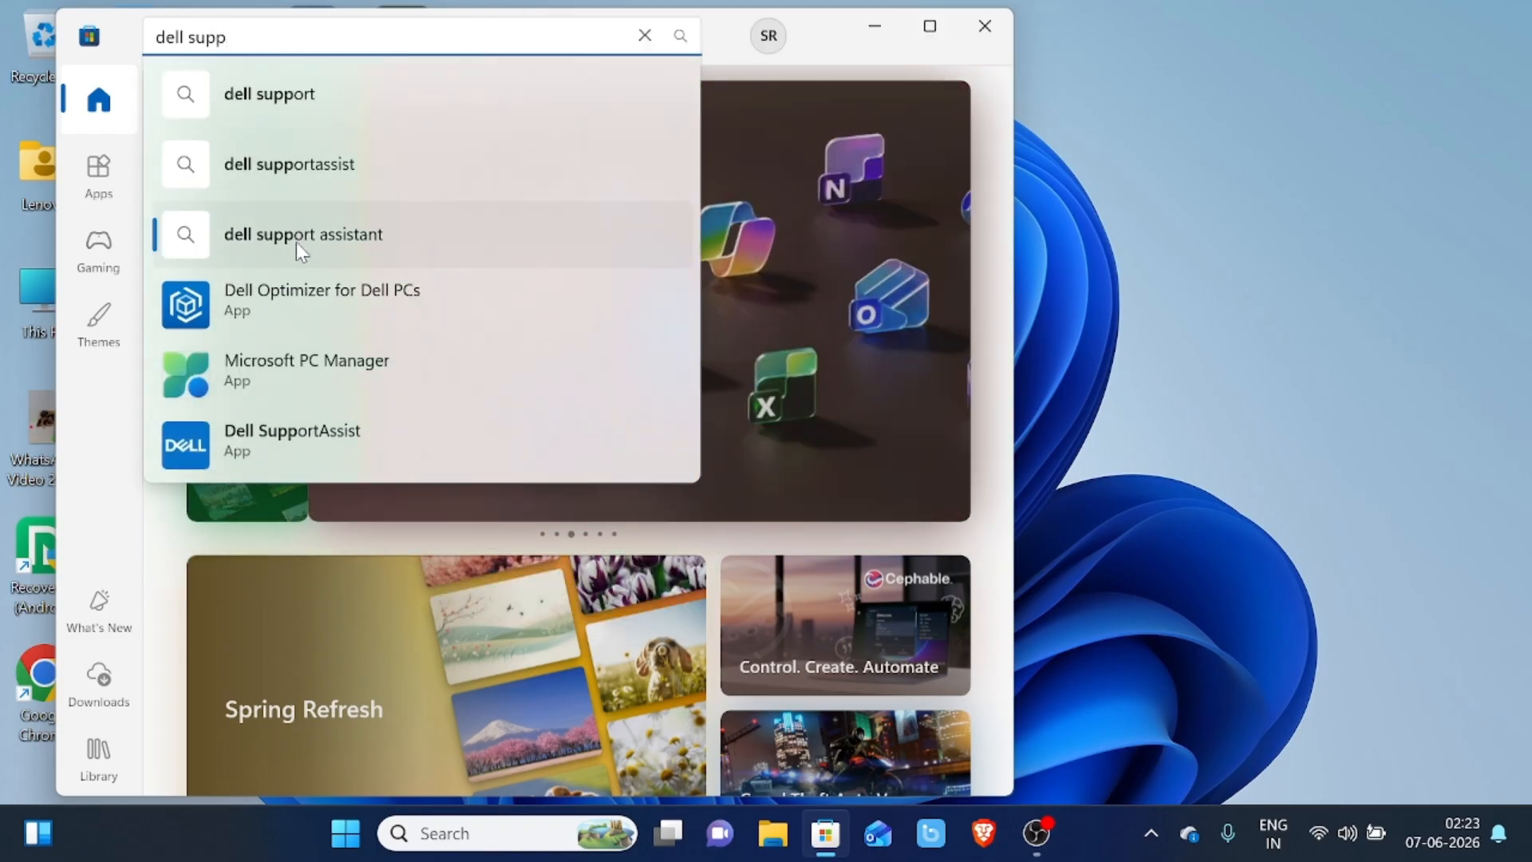
left_click(266, 449)
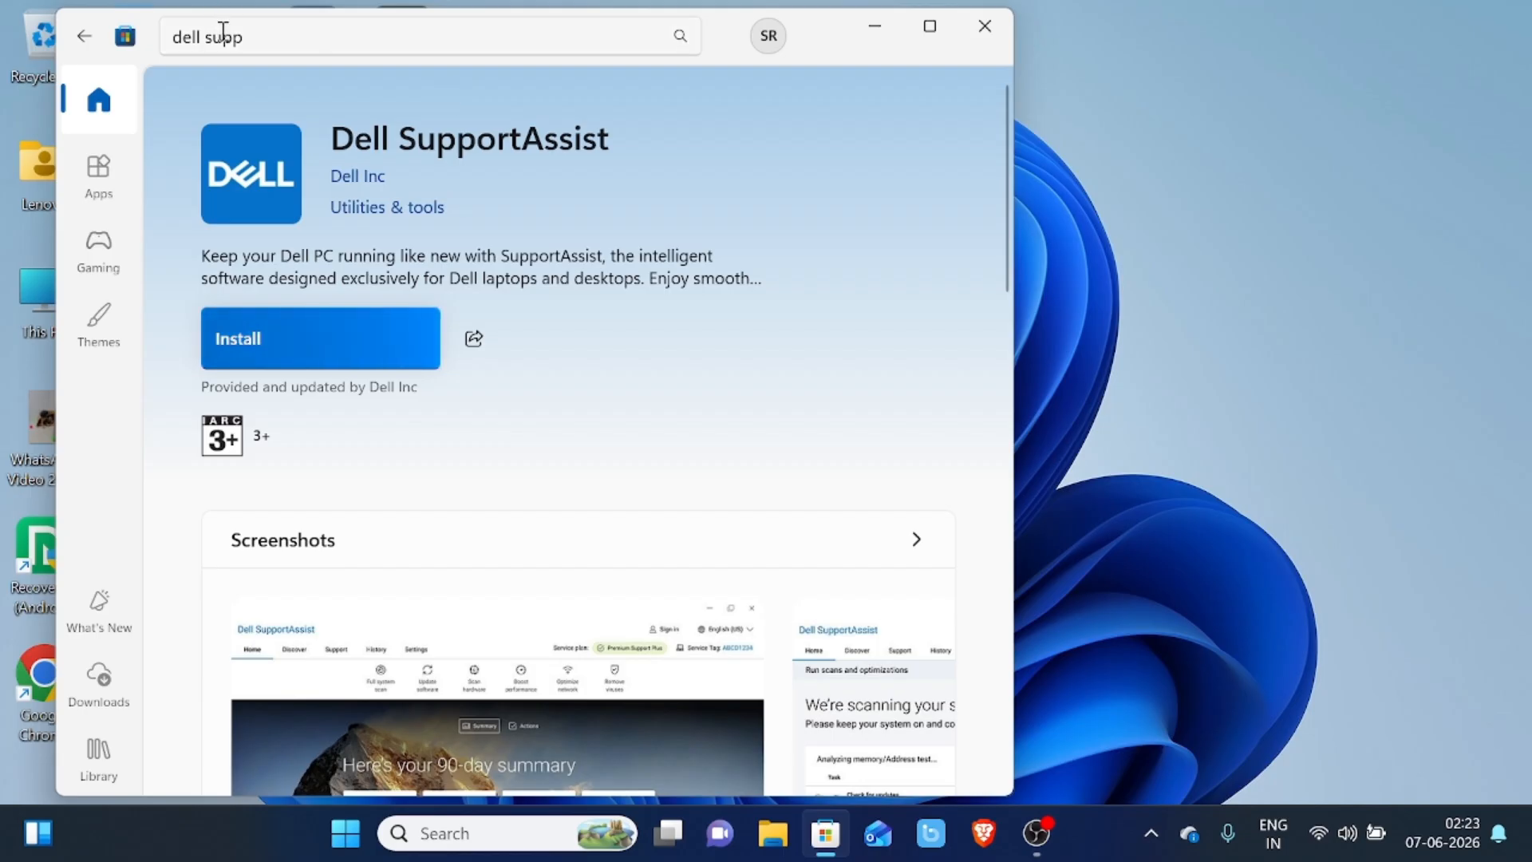
- Search the Microsoft Store for "lenovo", open the Lenovo Vantage page and launch the app
left_click(260, 36)
left_click_drag(261, 33, 94, 81)
key("BackSpace")
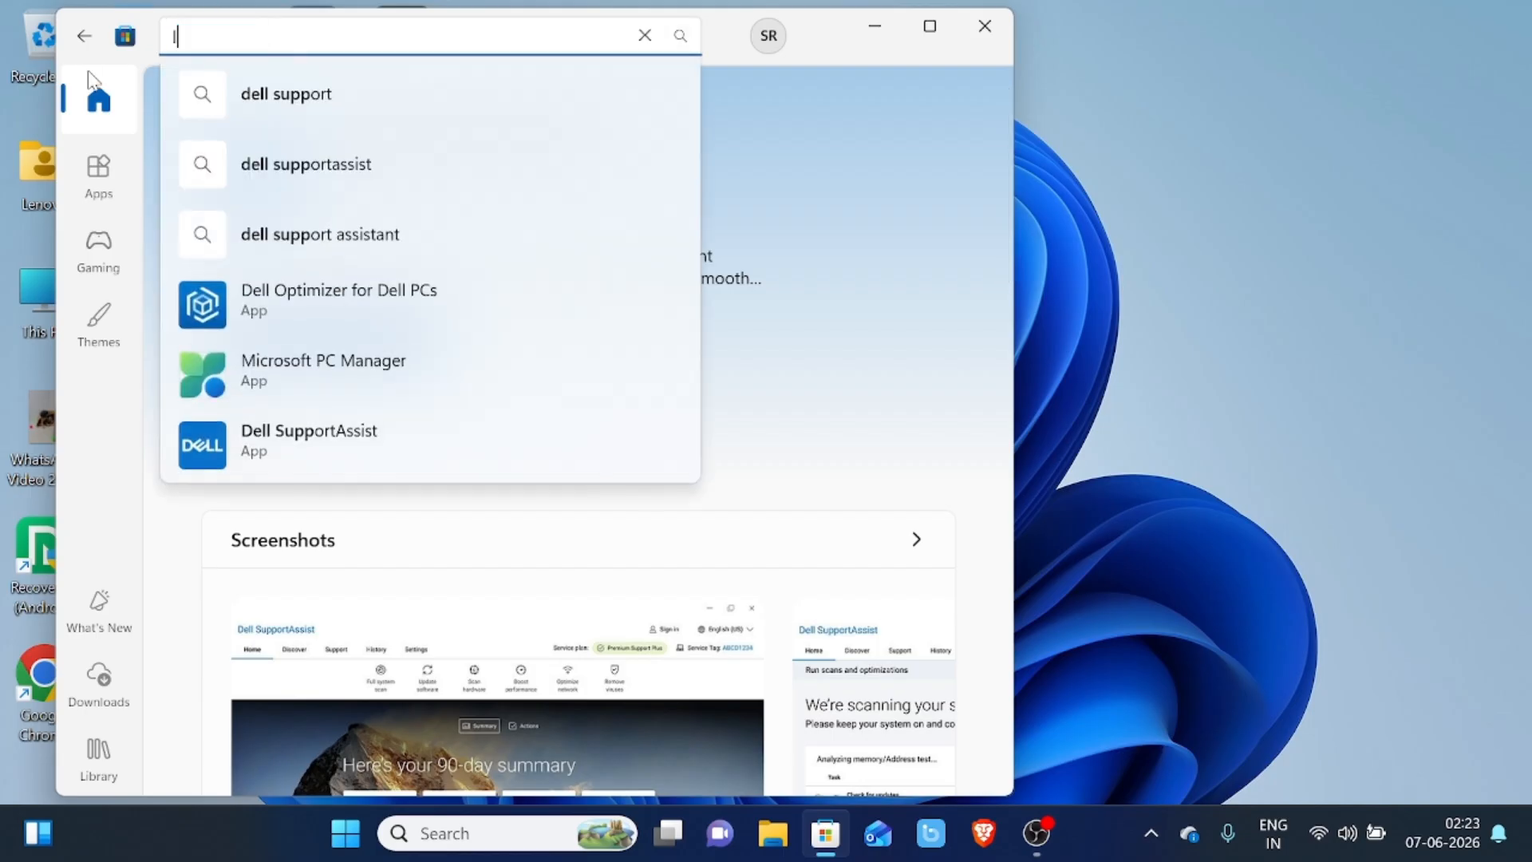
type("lenovo")
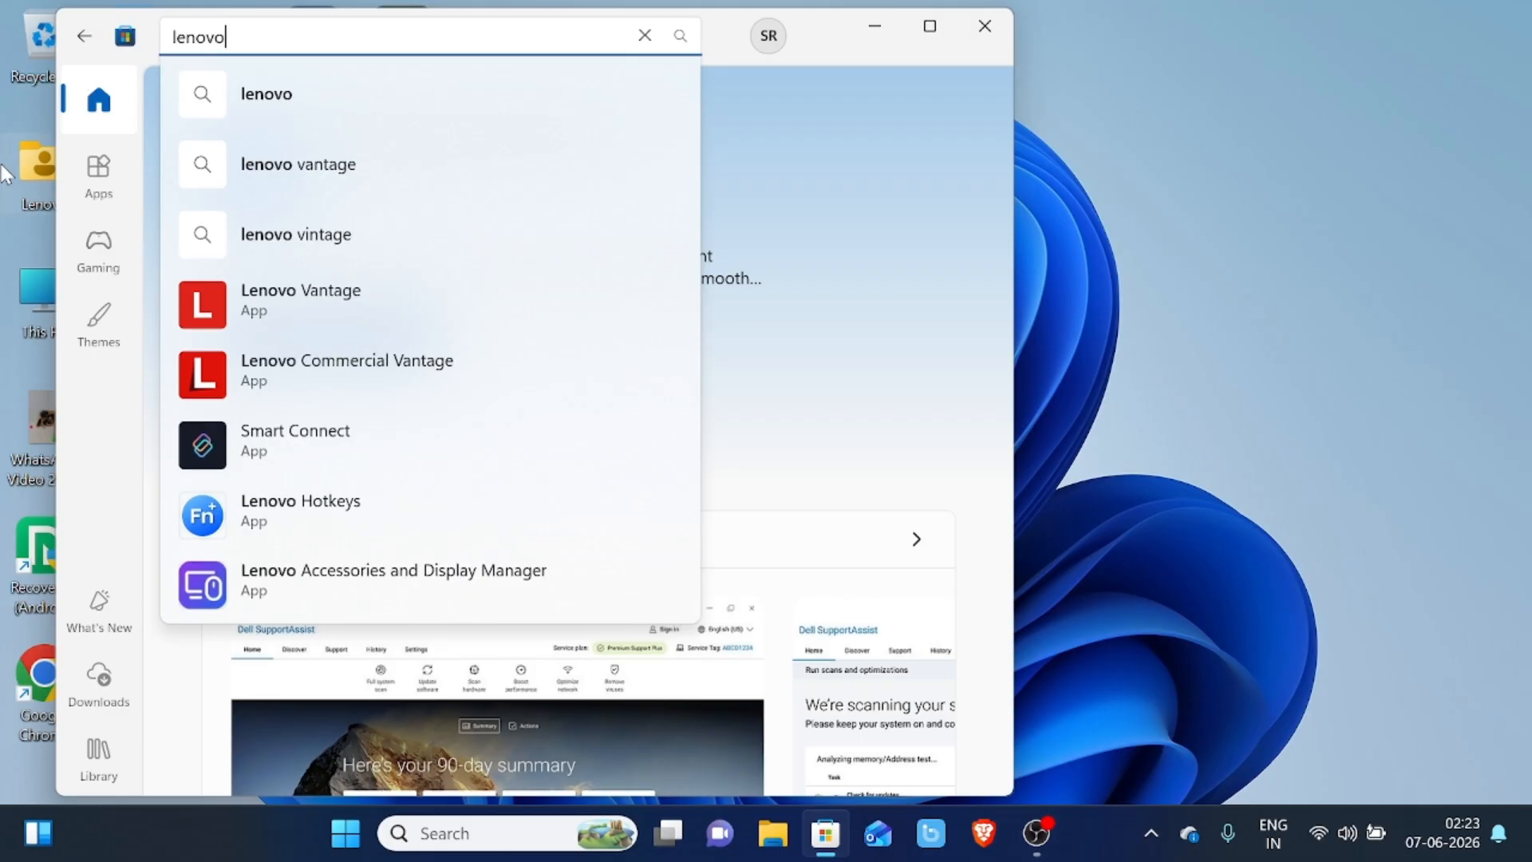
left_click(316, 302)
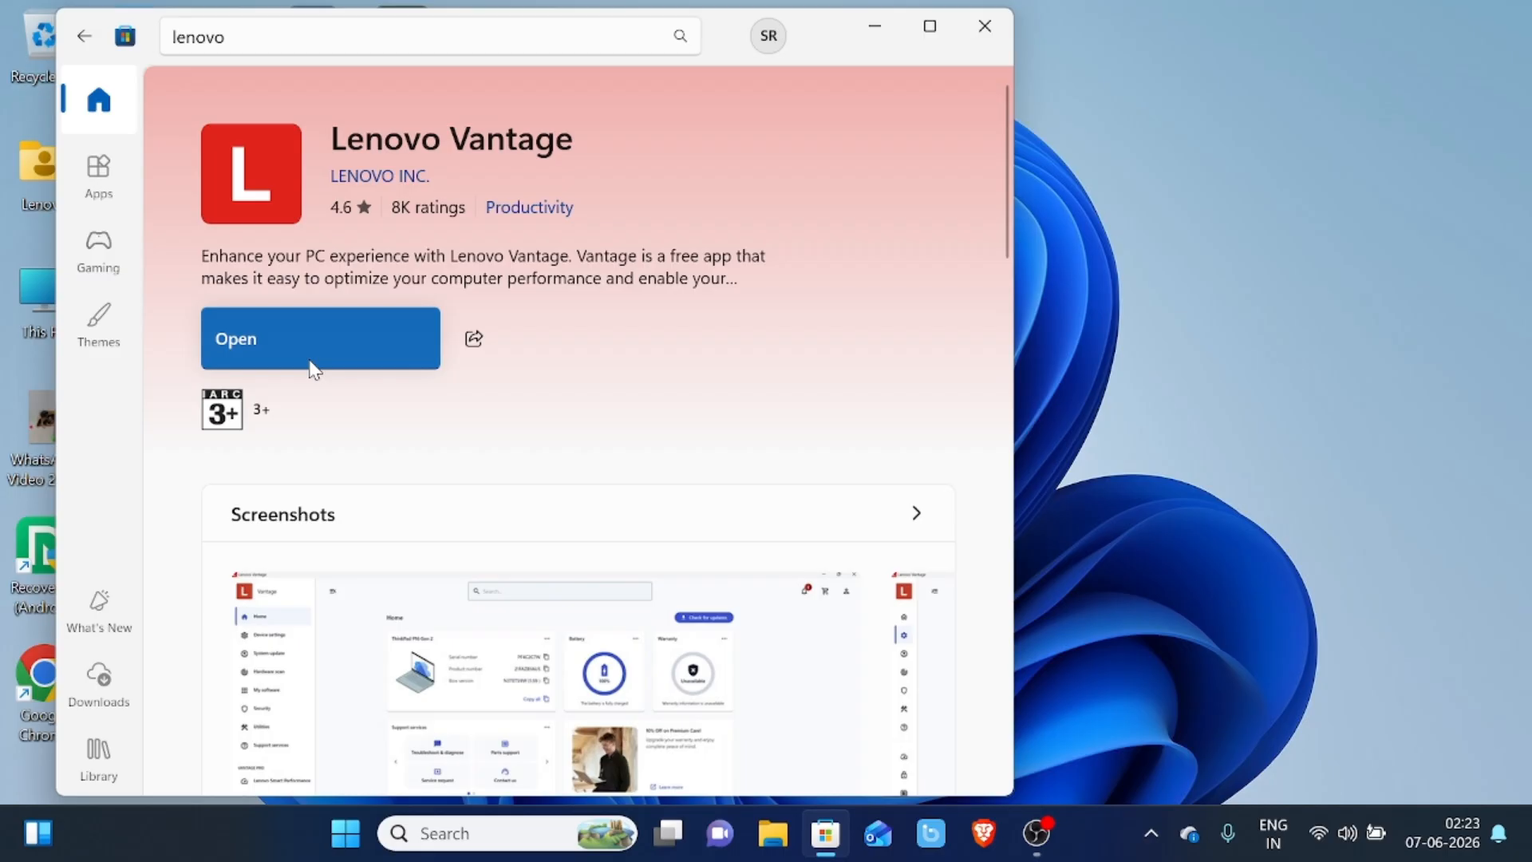
left_click(312, 364)
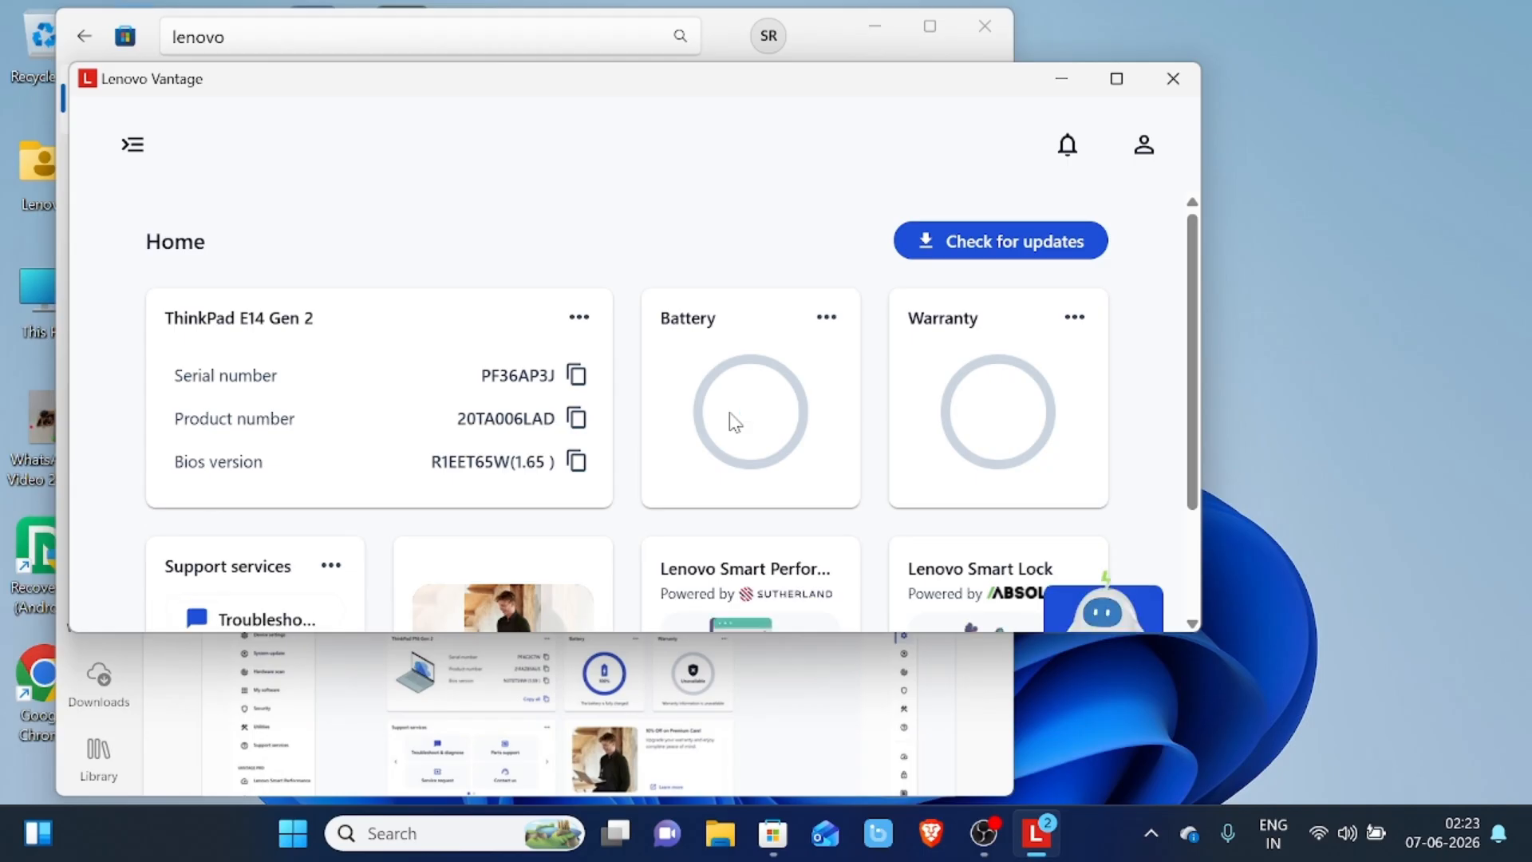
- Check for updates in Lenovo Vantage, dismiss the Java update notification and review the driver, BIOS and firmware entries in the update details
left_click(1003, 256)
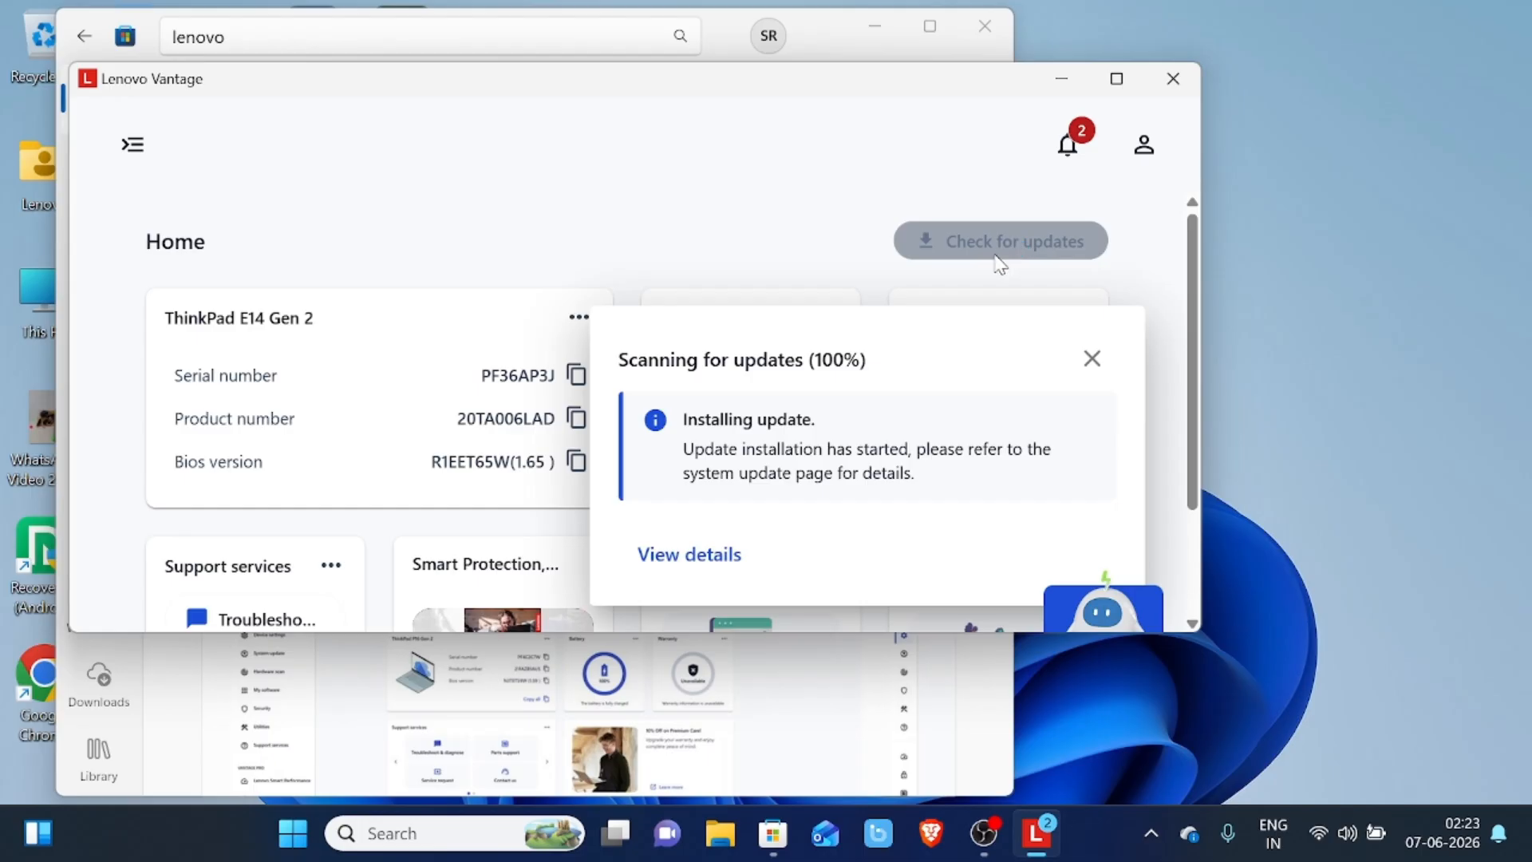
left_click(708, 568)
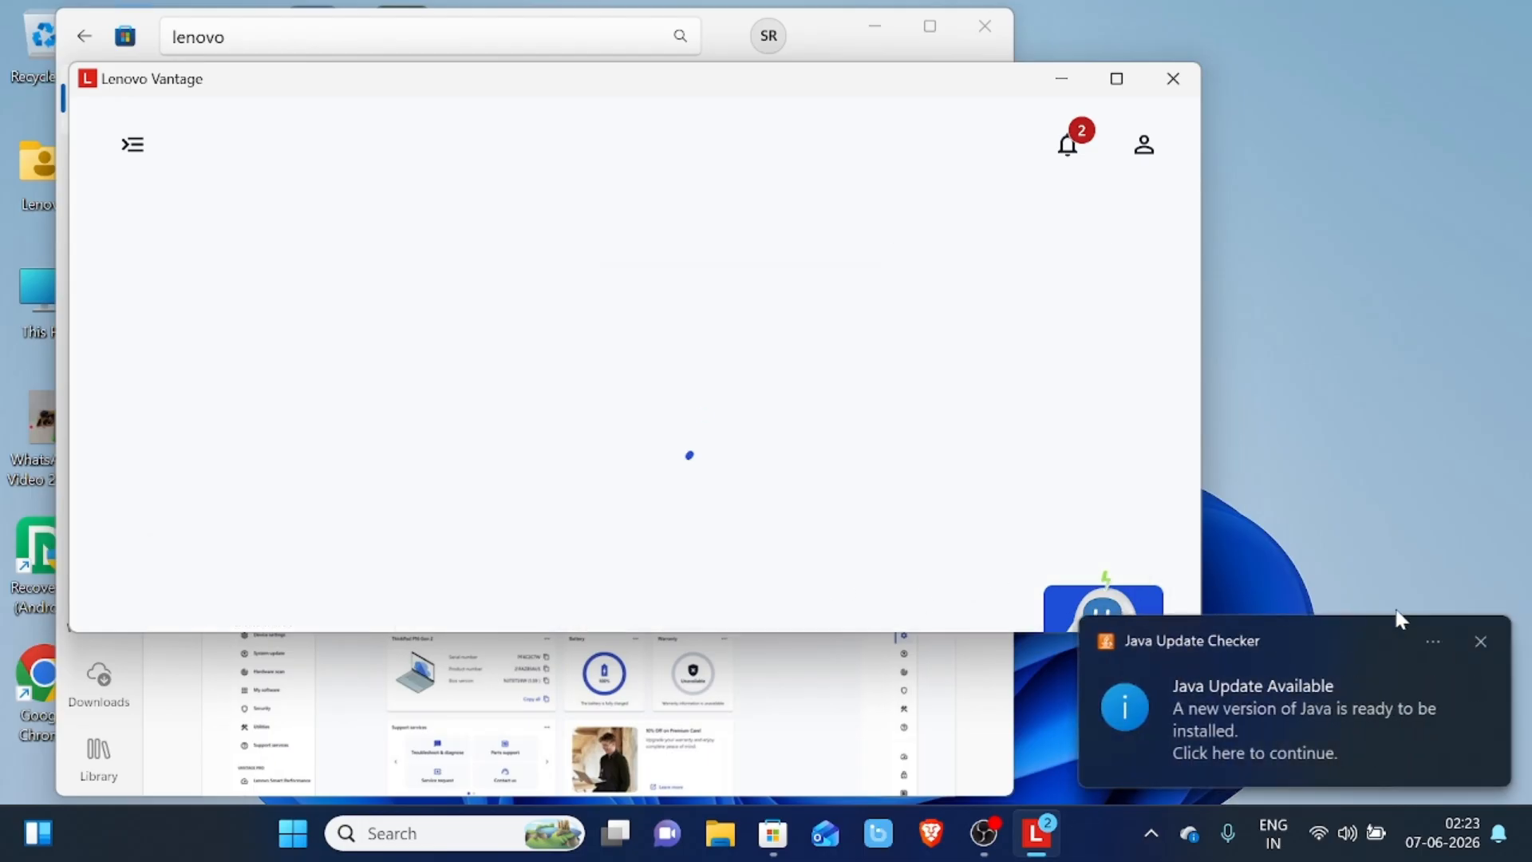
left_click(1479, 640)
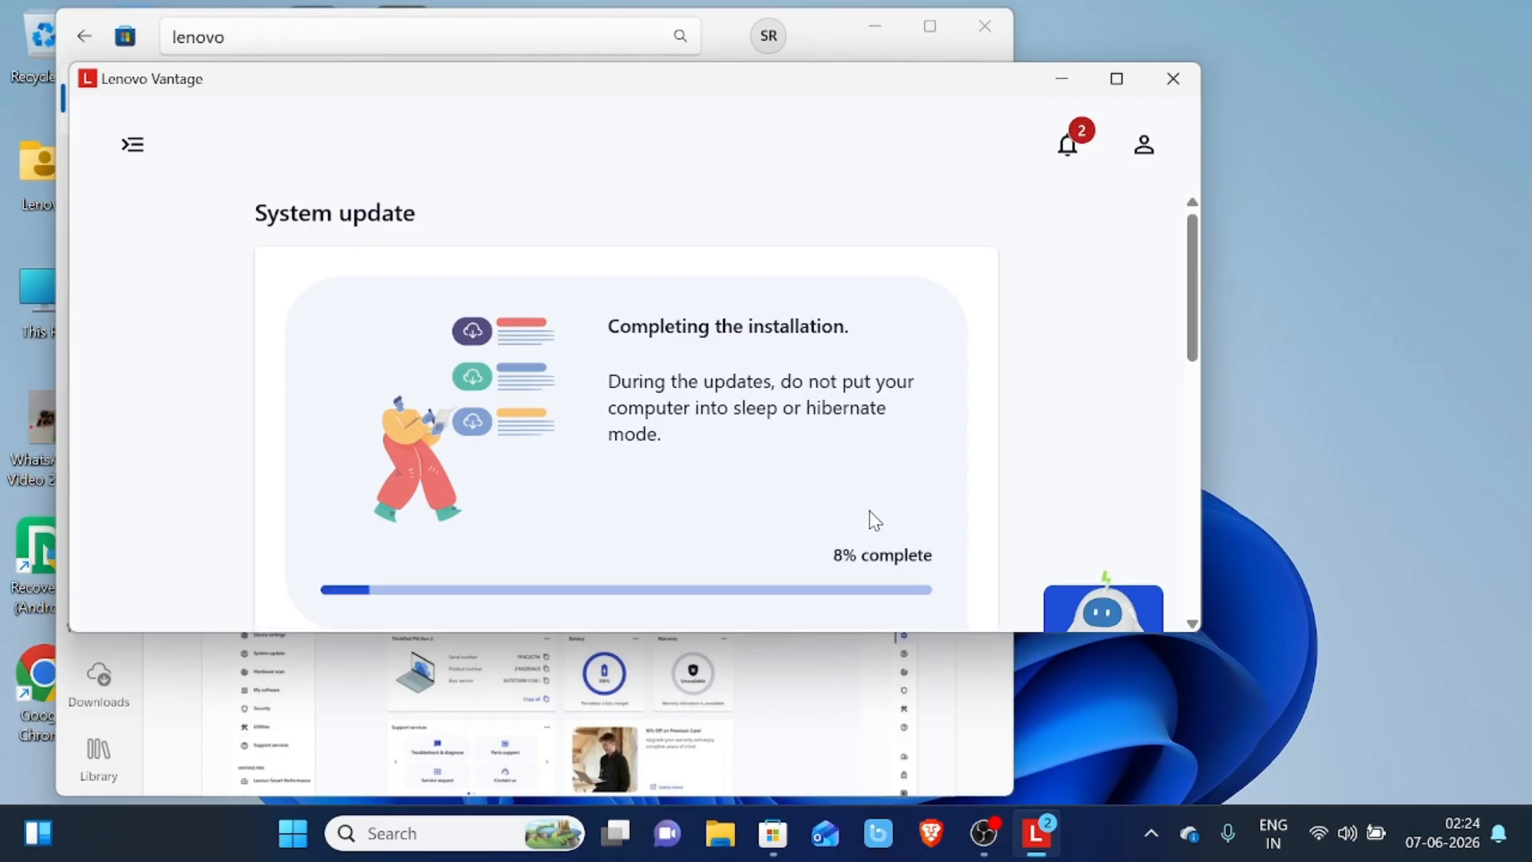
scroll(875, 521, "down", 1)
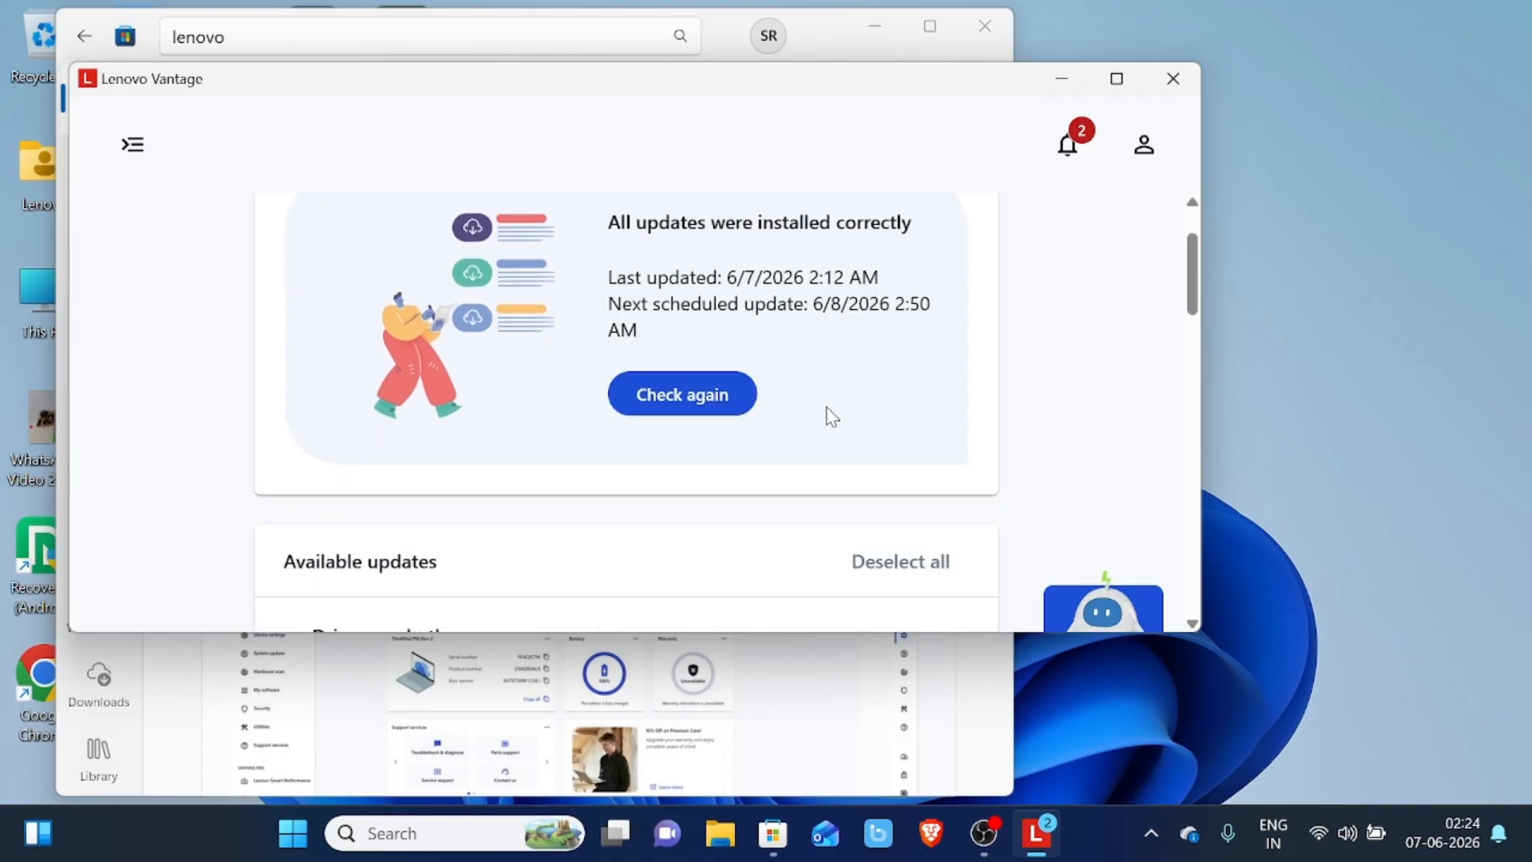
scroll(831, 416, "down", 5)
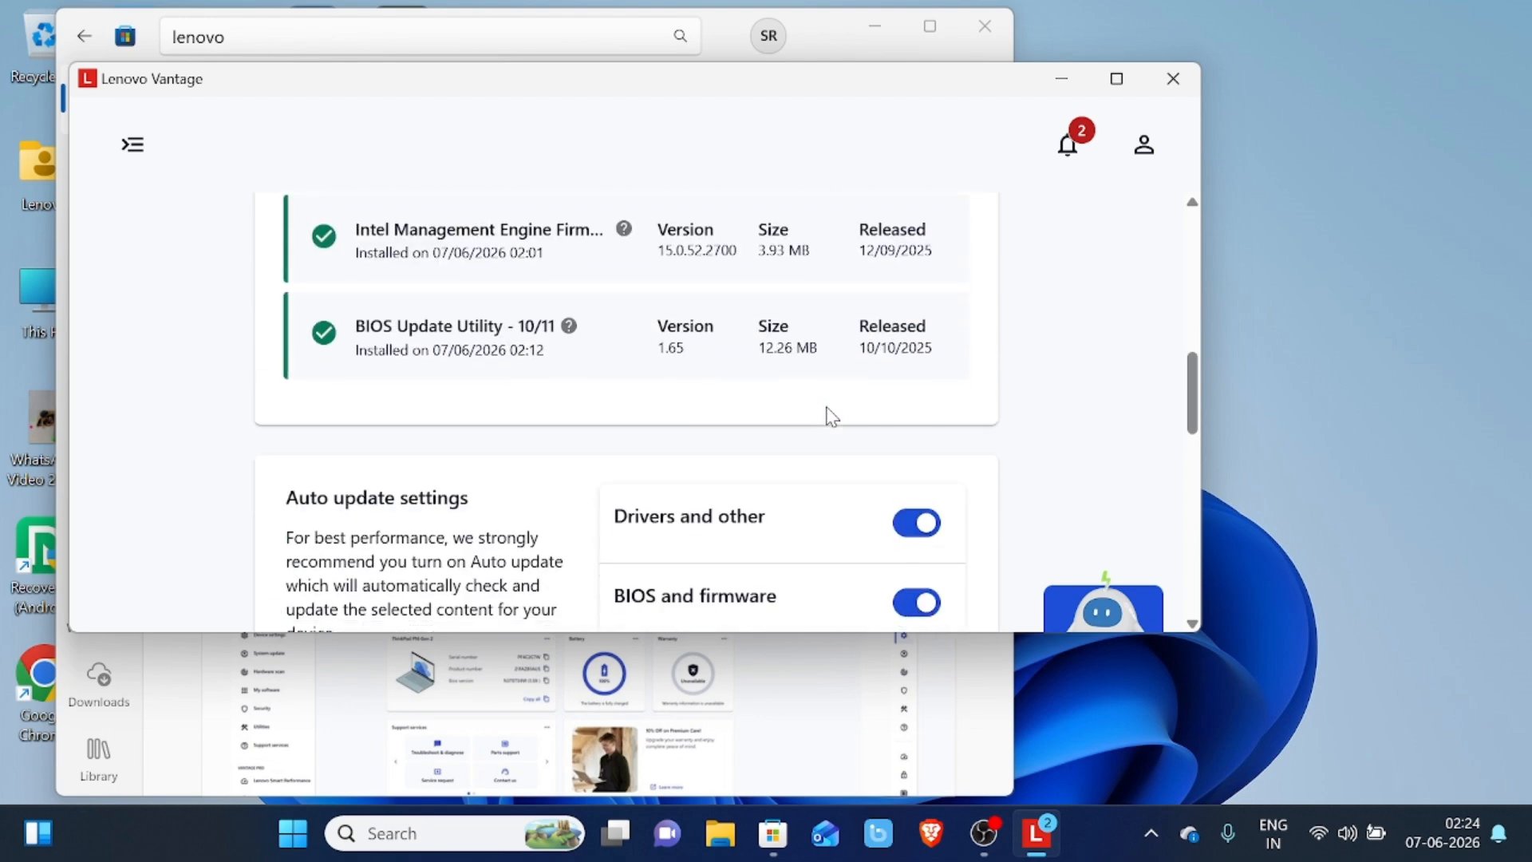
scroll(831, 417, "down", 1)
scroll(831, 417, "up", 4)
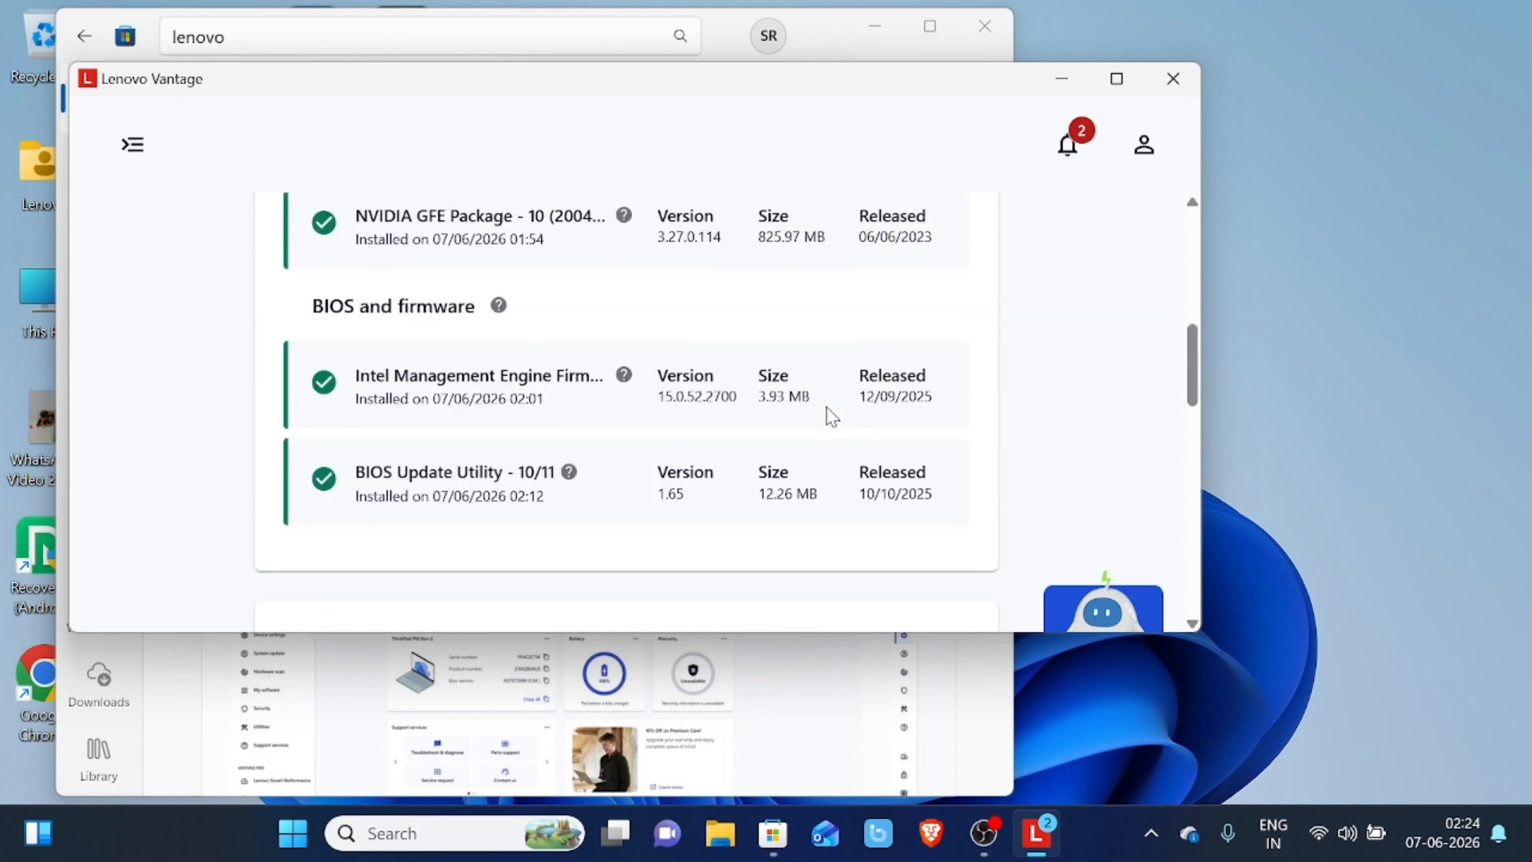
scroll(831, 417, "up", 4)
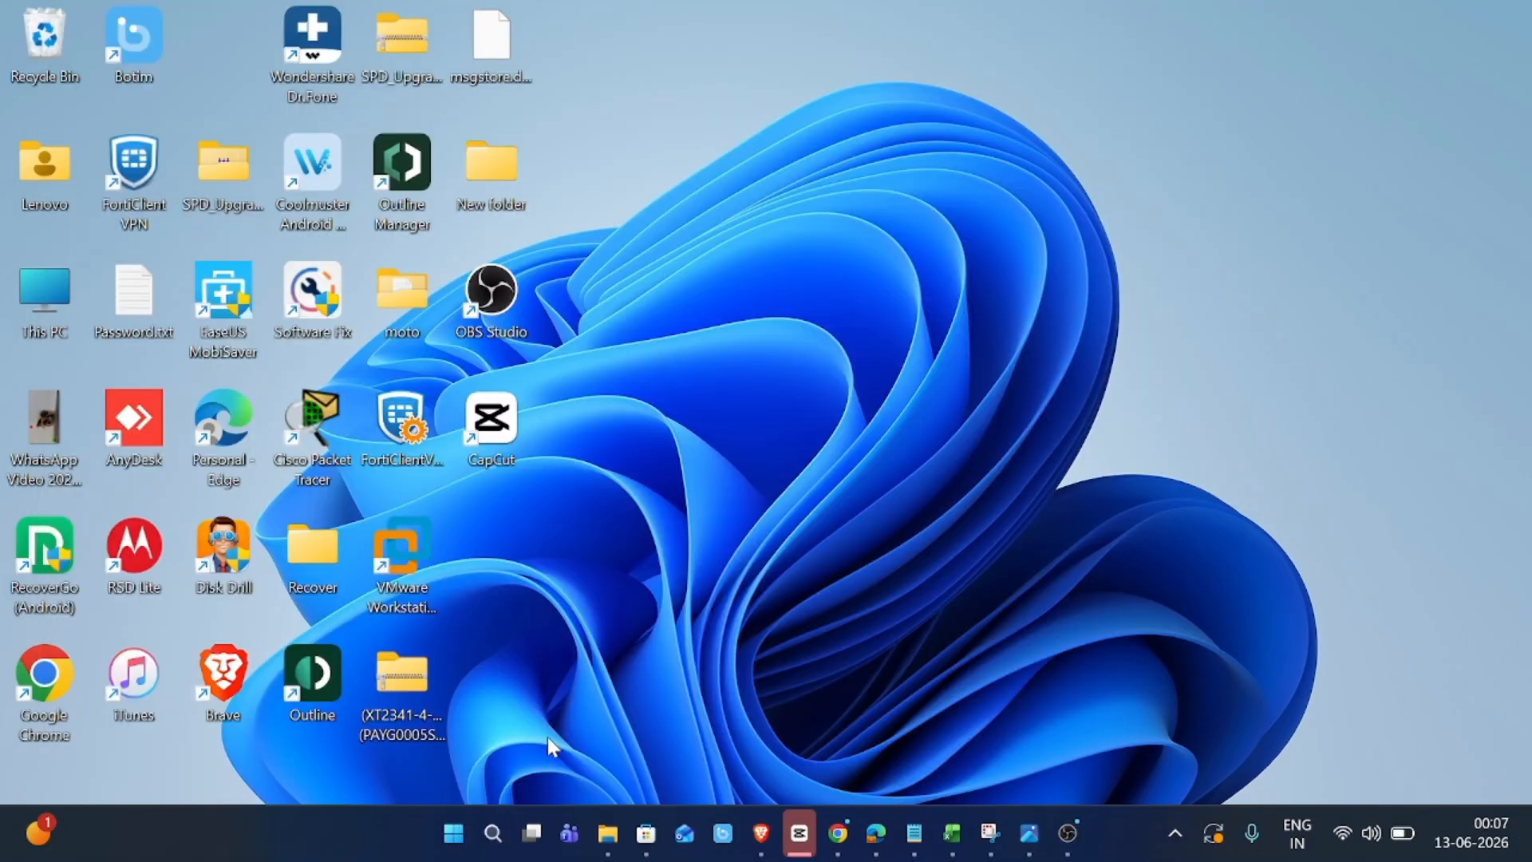
- Open Task Manager's Performance view to examine CPU, memory and disk usage, moving its window clear of the desktop icons
key("ctrl+shift+Escape")
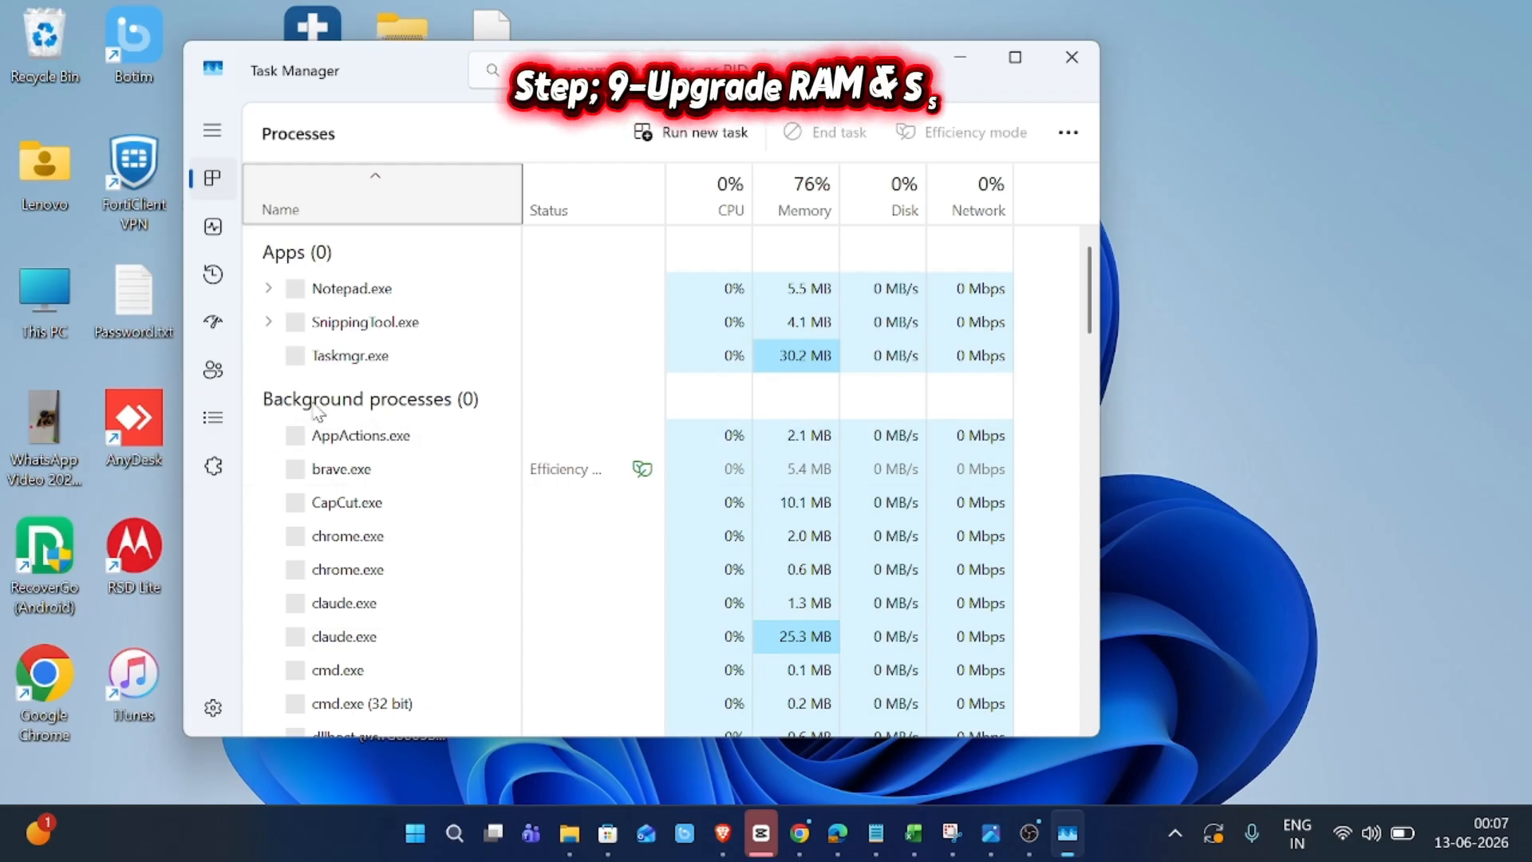
left_click(214, 229)
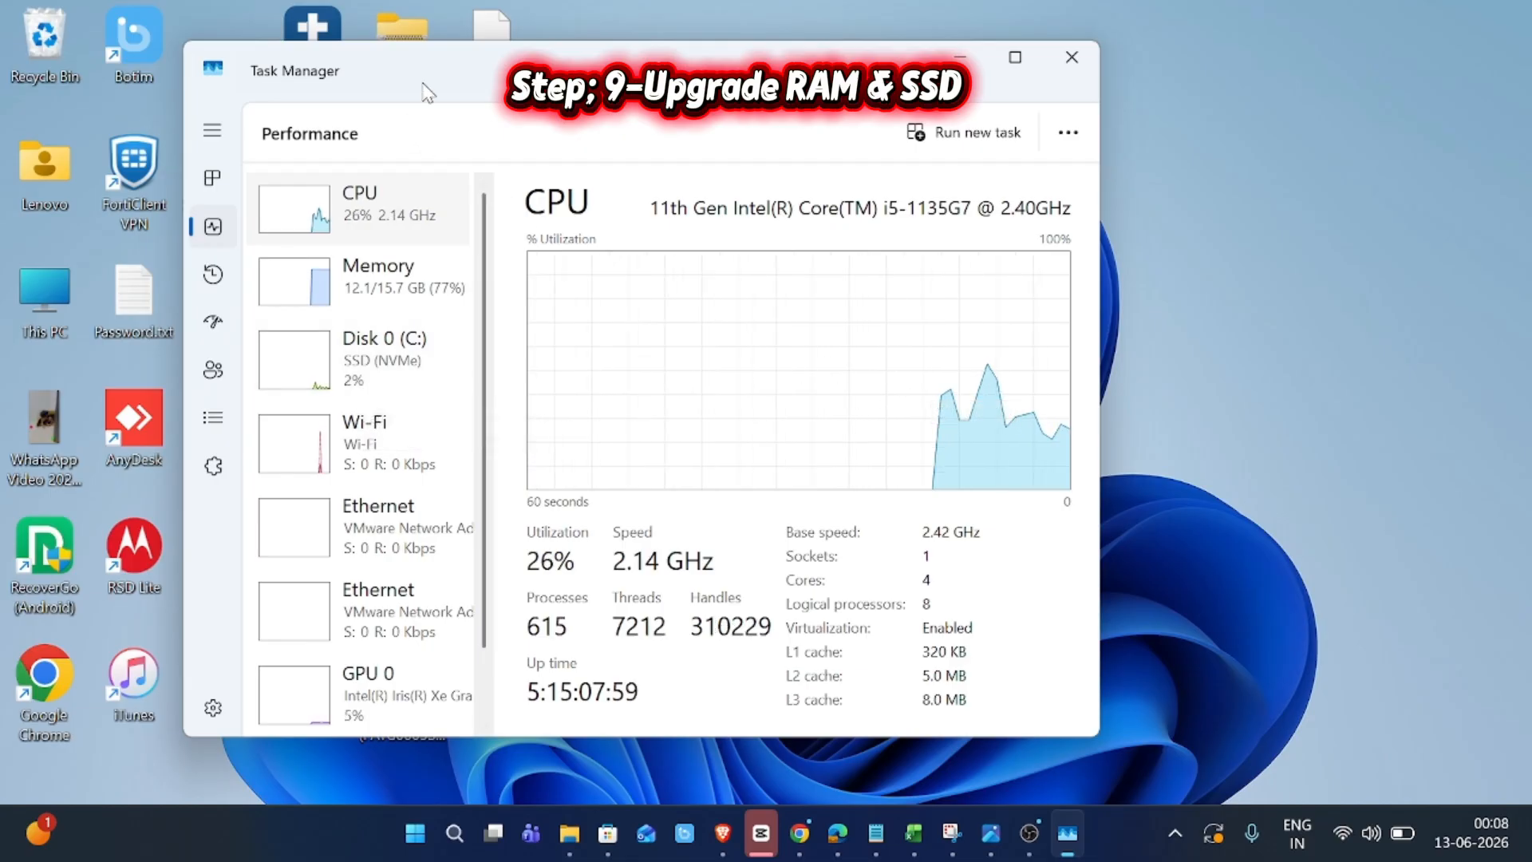
left_click_drag(435, 68, 641, 93)
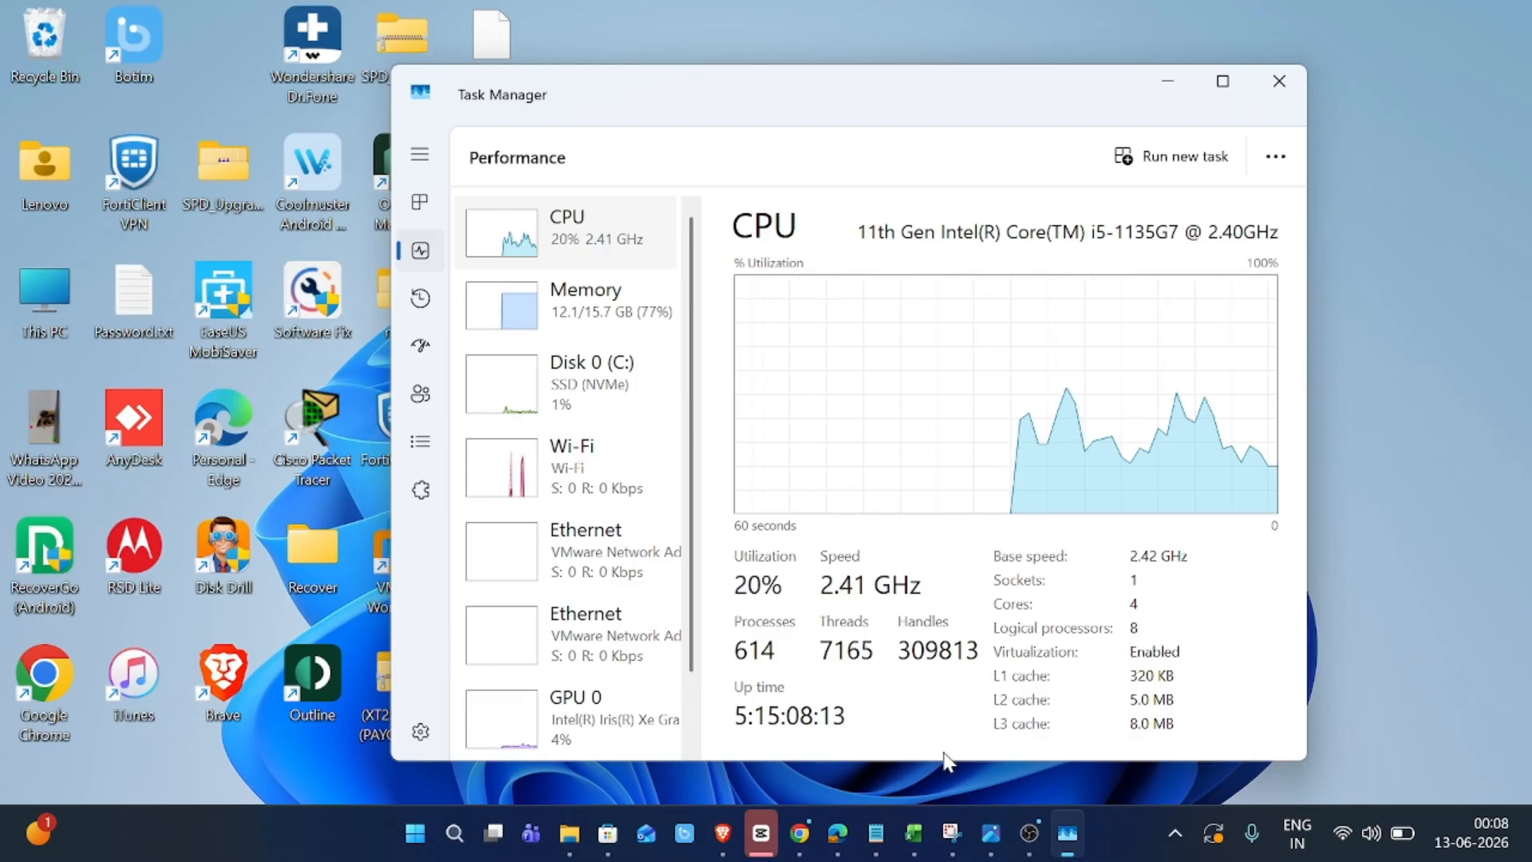
mouse_move(1030, 838)
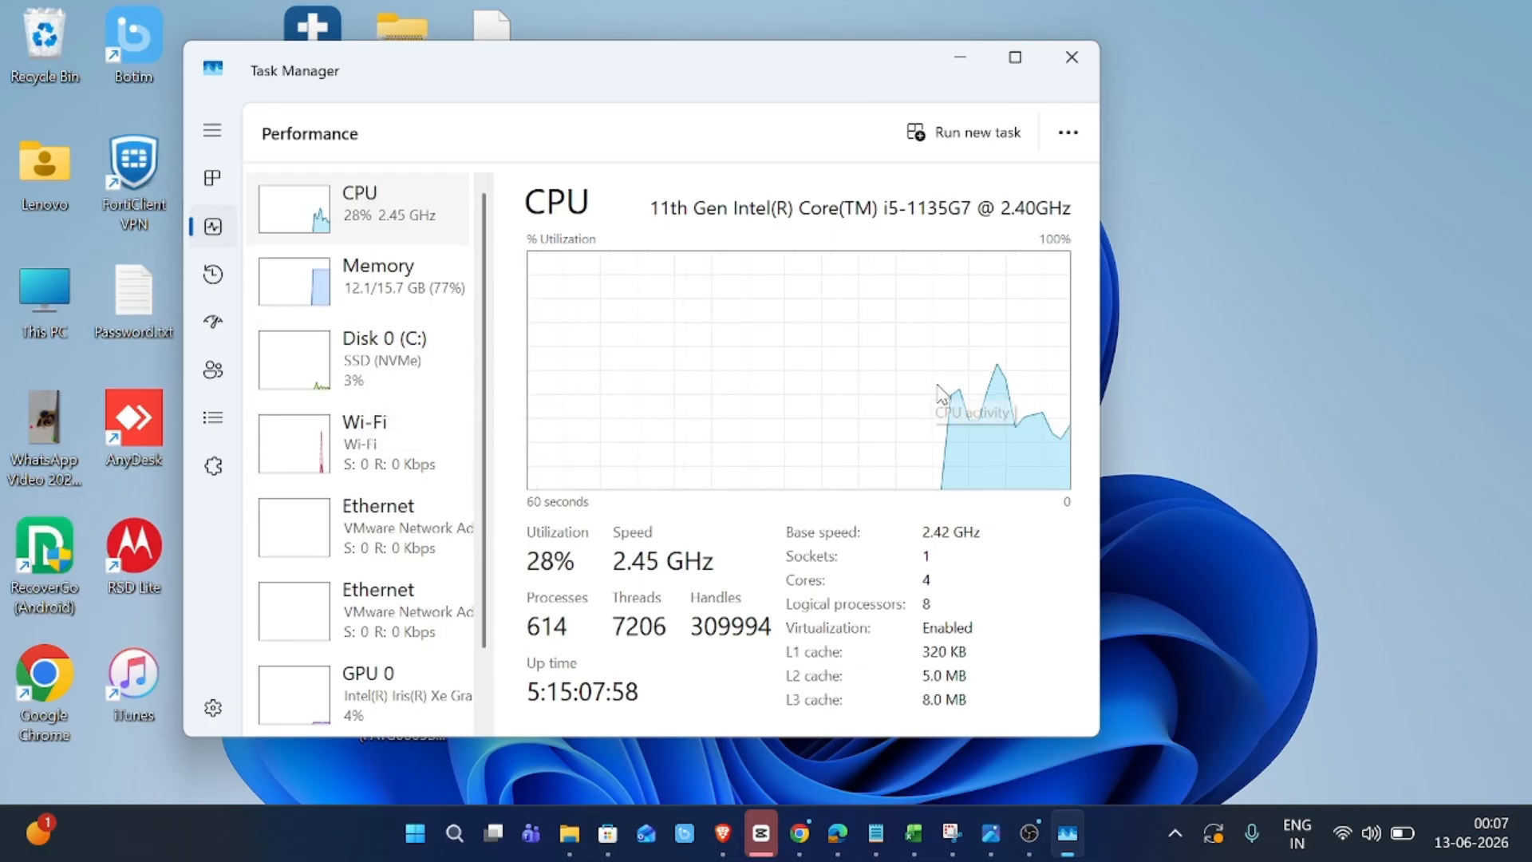
left_click_drag(437, 72, 639, 94)
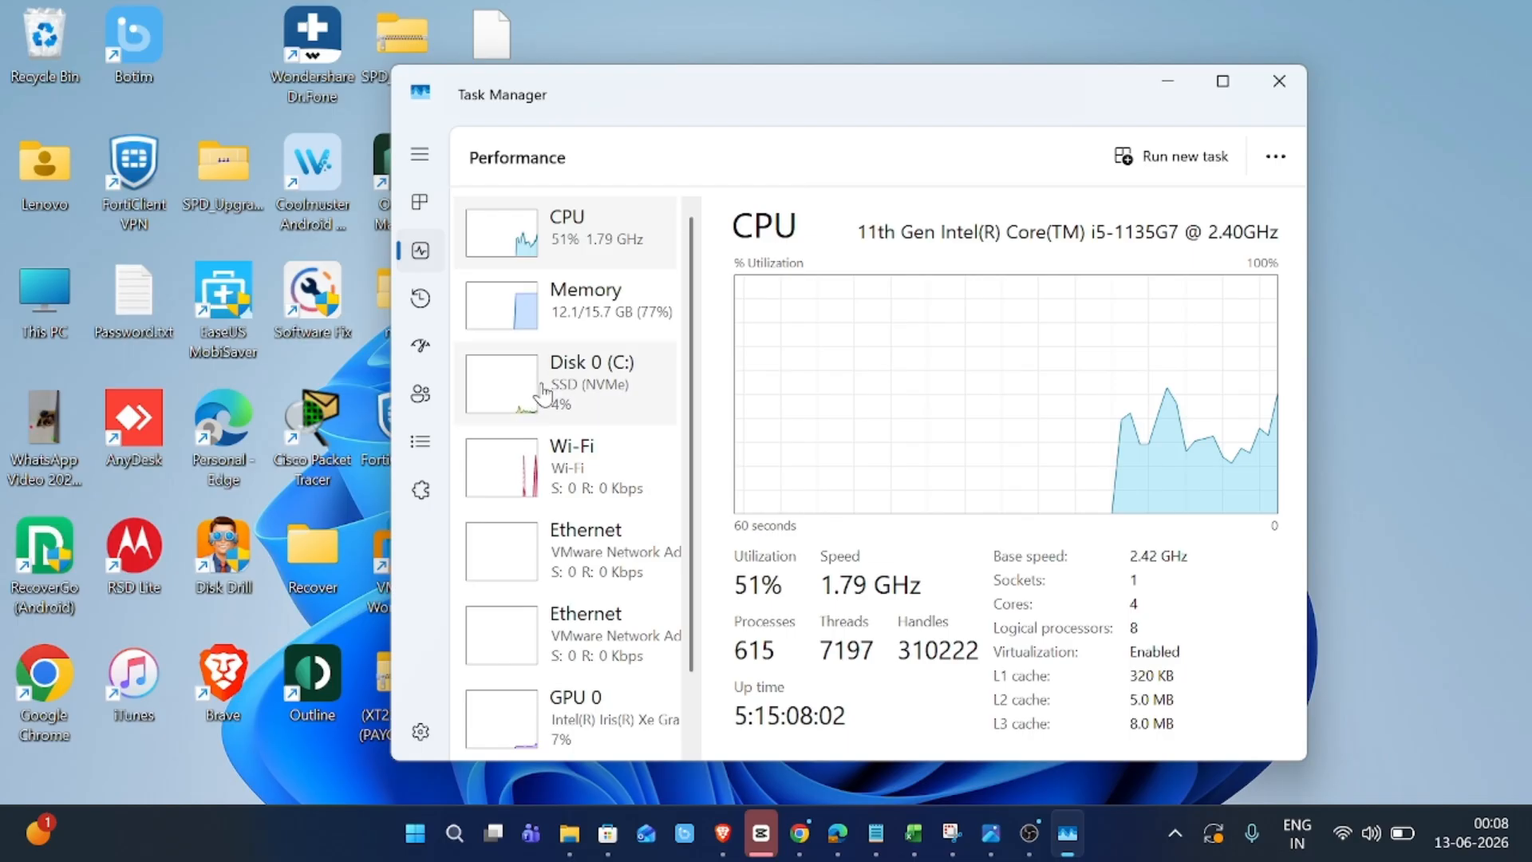